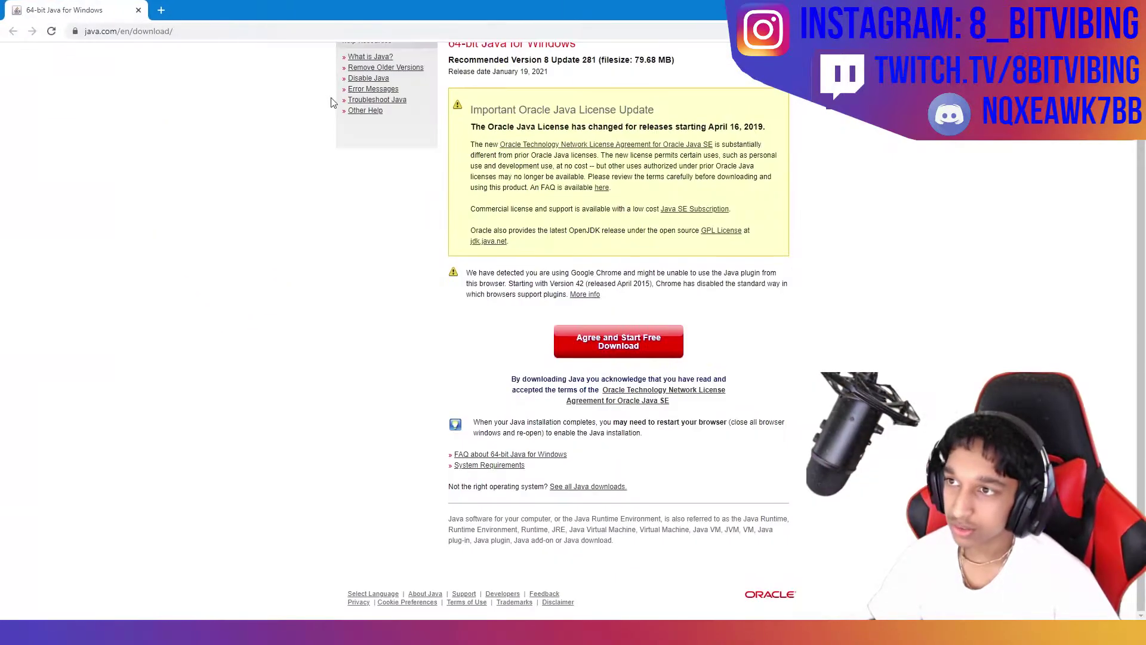
Download the 64-bit Java for Windows installer, Version 8 Update 281, and launch it
scroll(338, 264, up, 2)
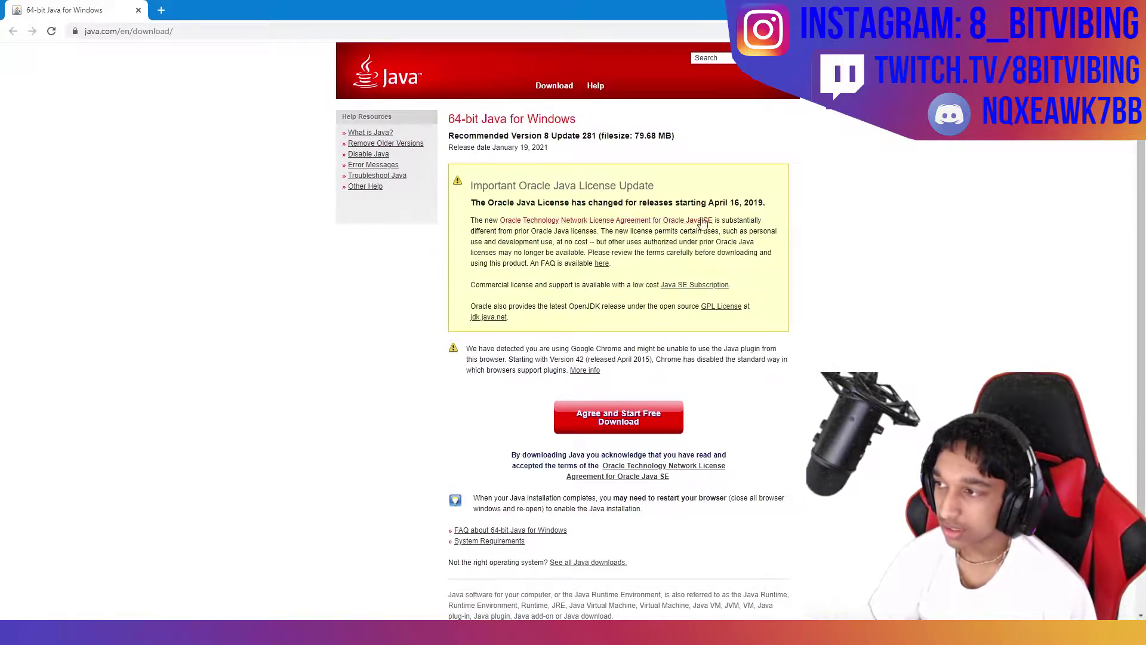
click(621, 425)
click(621, 423)
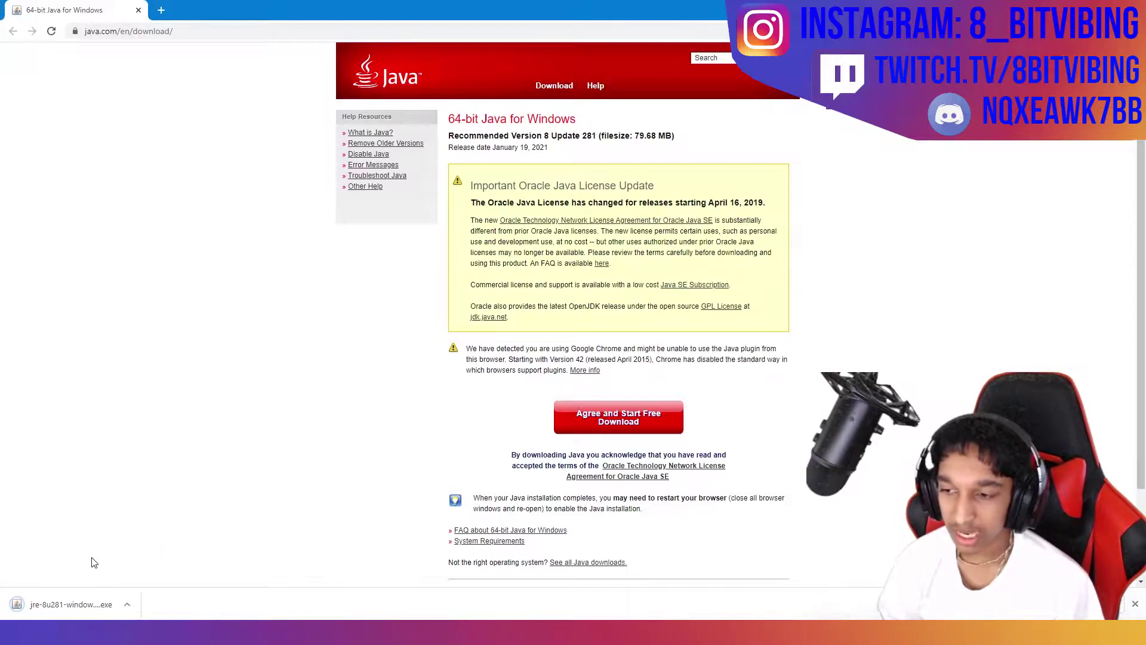
click(72, 603)
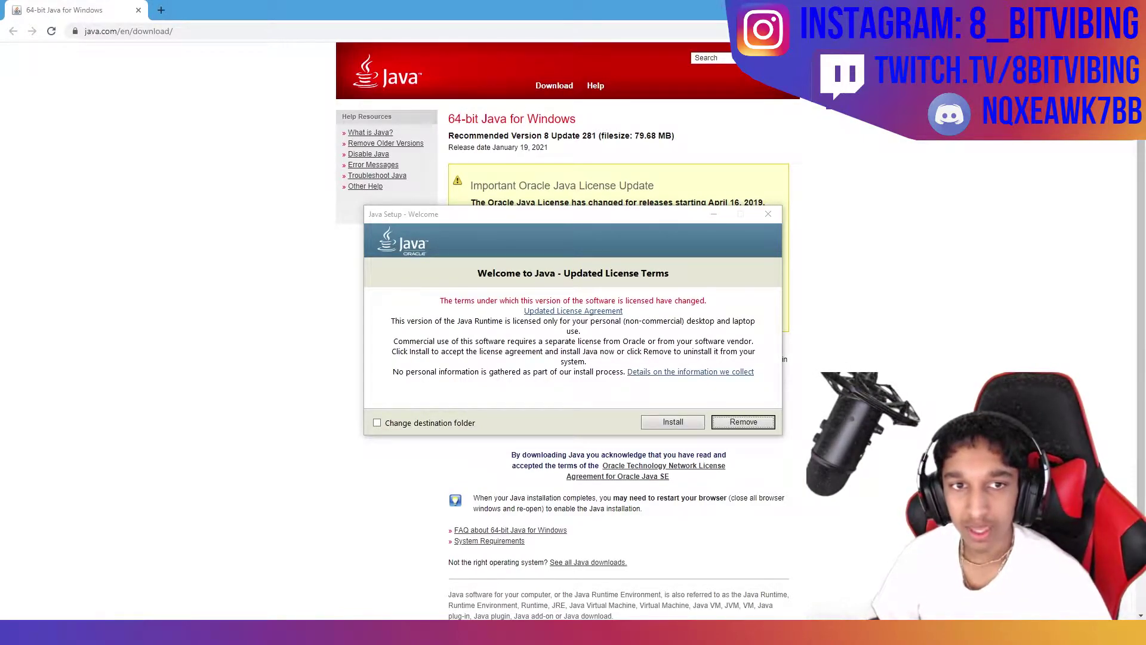
Try to install Java into C:\Program Files\Java\jre1.8.0_281 with the change destination folder option enabled, and close the setup
drag(646, 217, 629, 149)
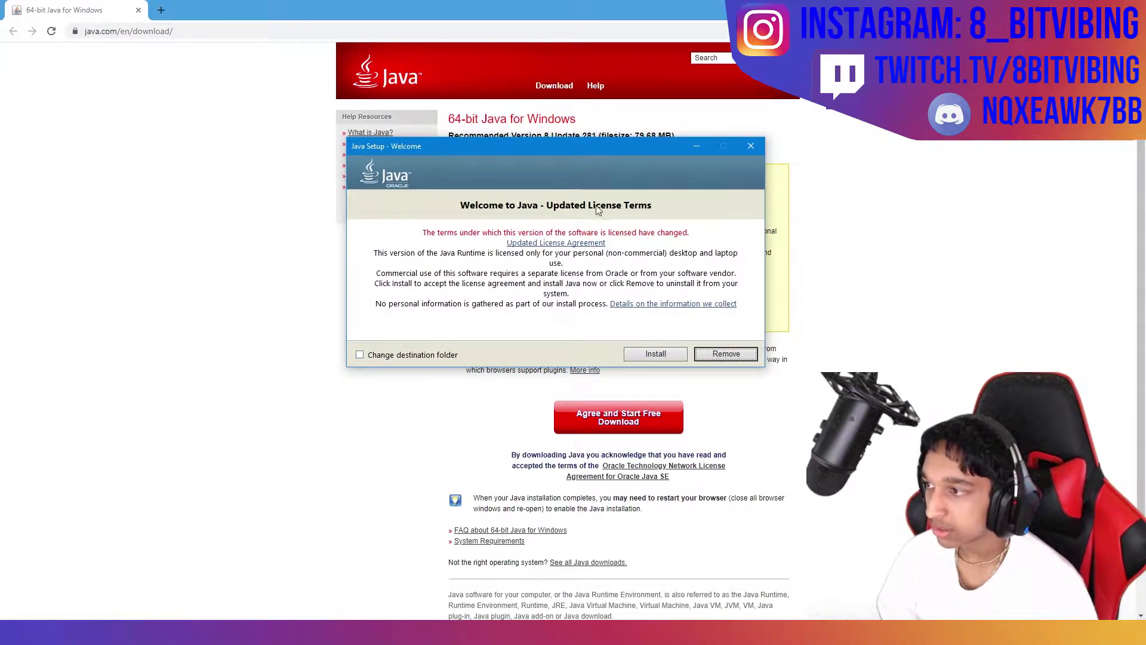
click(360, 355)
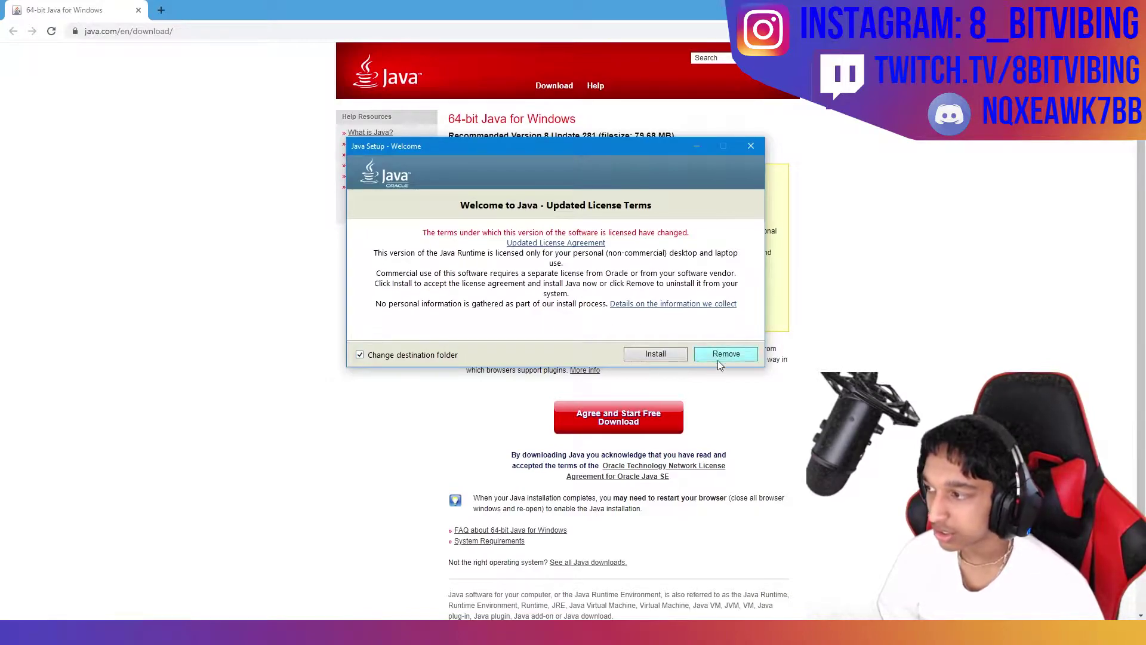
click(662, 353)
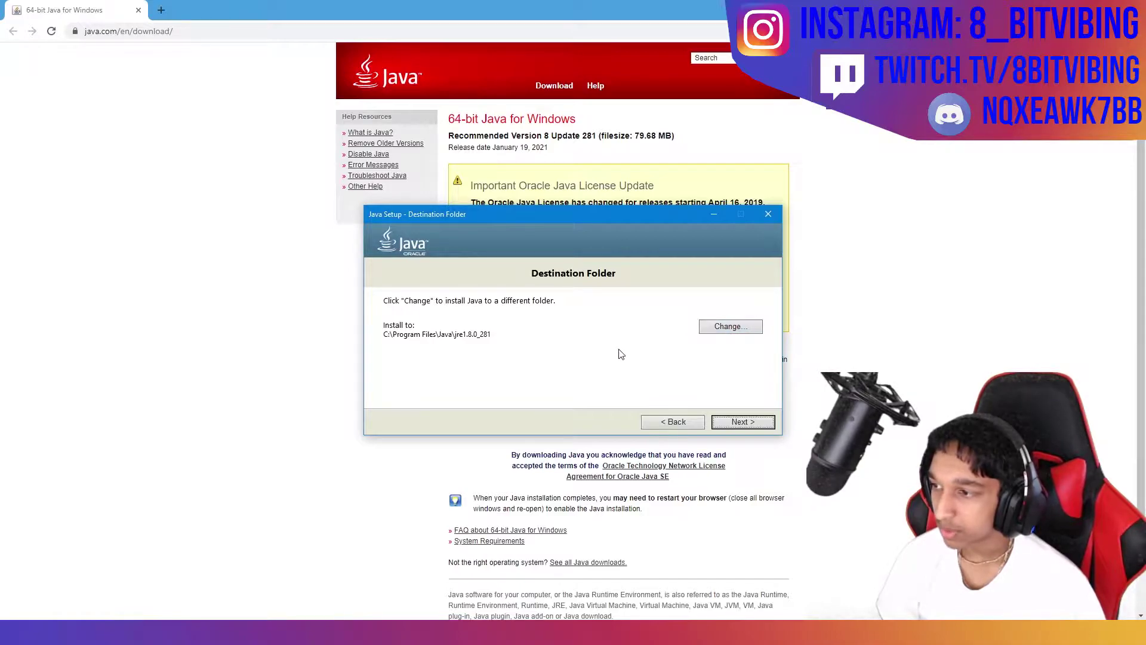
click(752, 422)
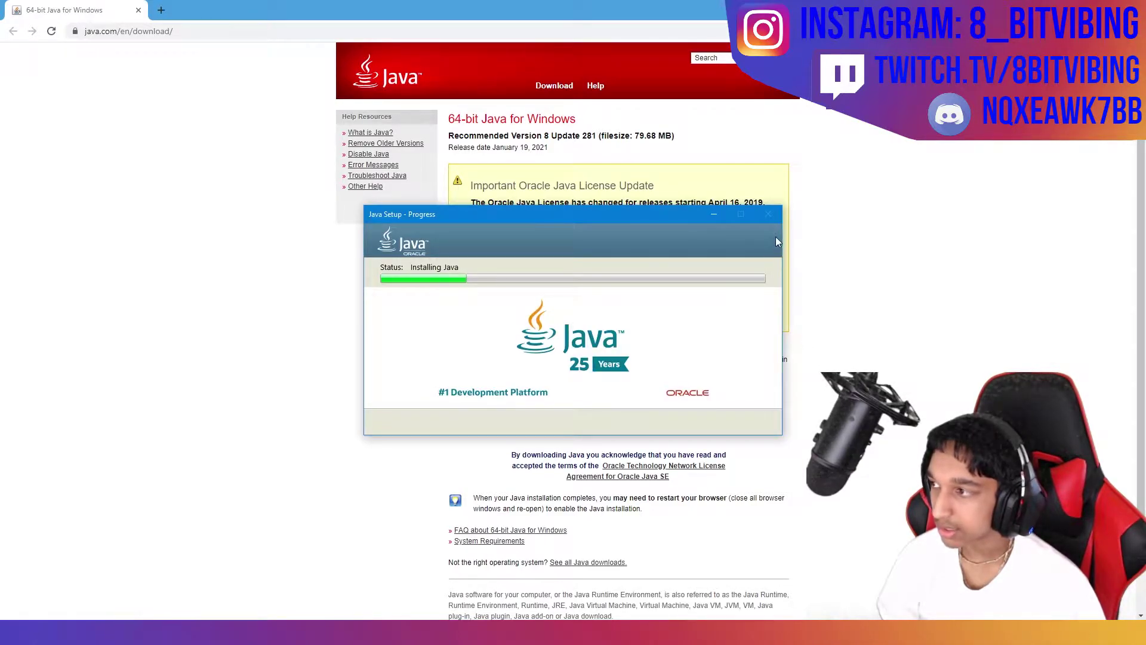
right_click(308, 633)
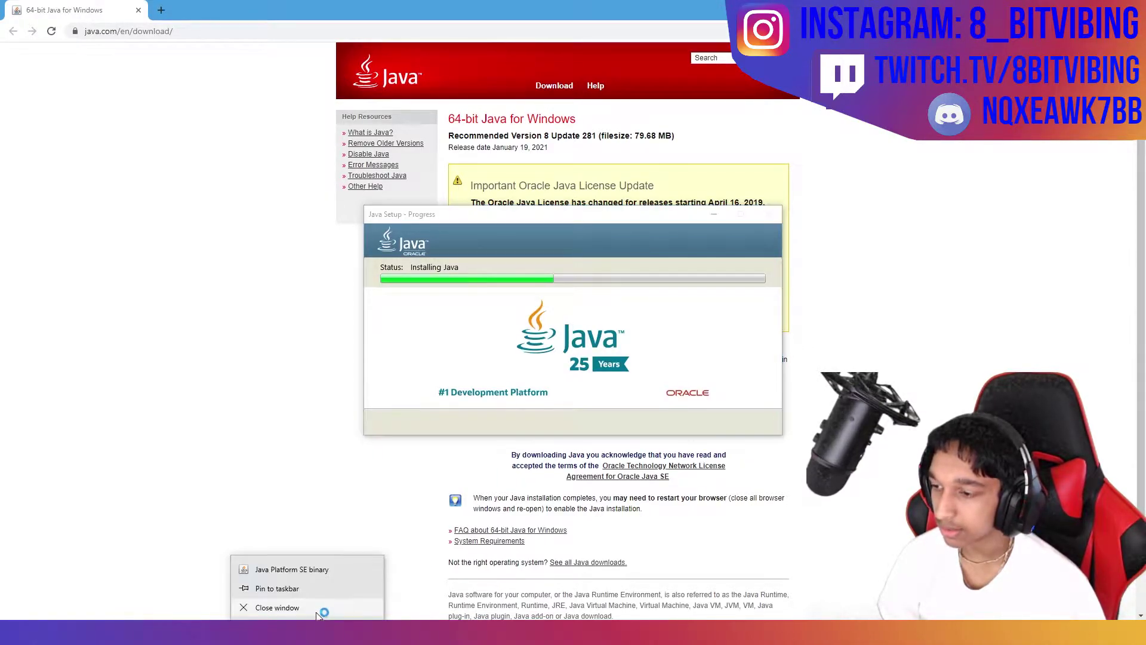
click(318, 609)
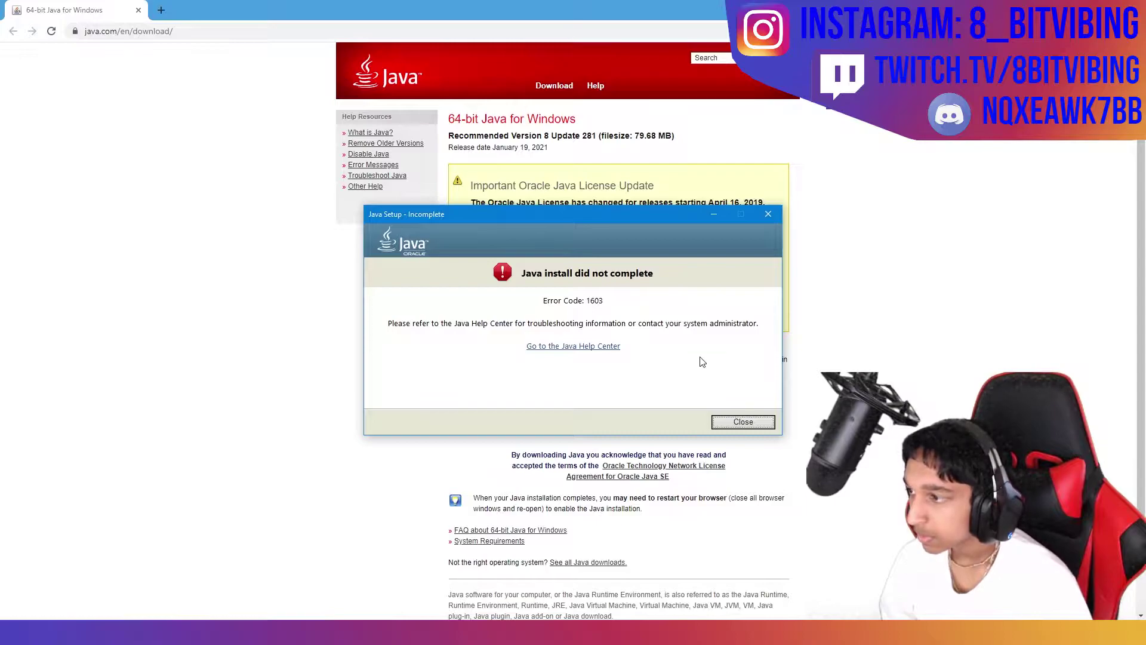
click(768, 422)
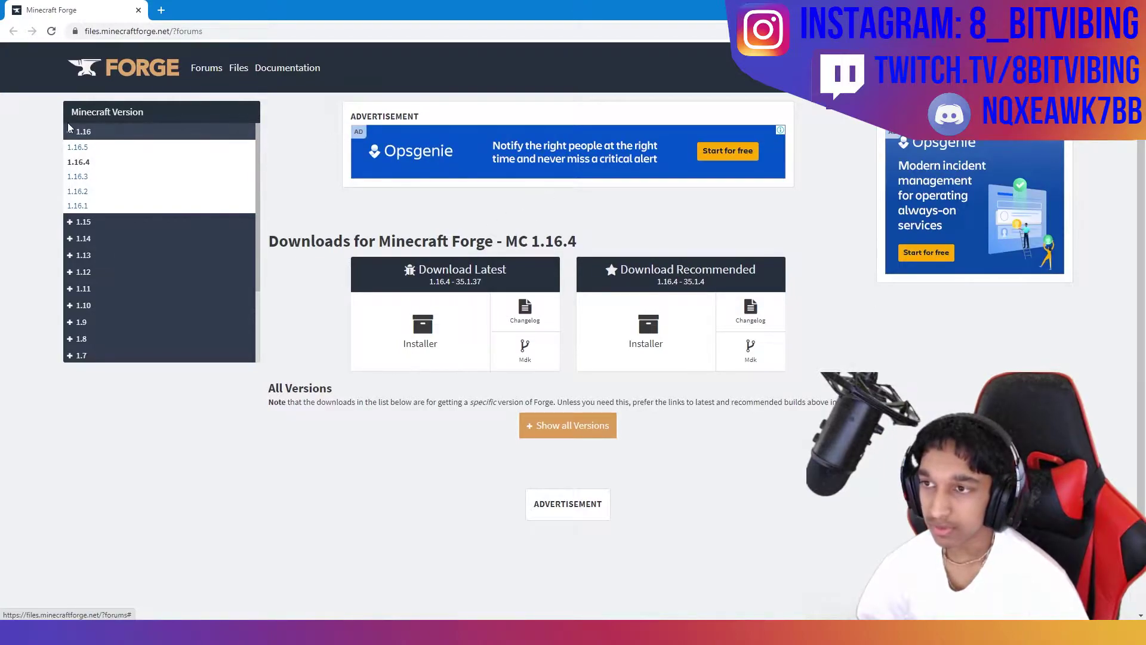
Download the latest Minecraft Forge installer for version 1.16.5, 36.0.58, and keep the flagged jar file
click(84, 133)
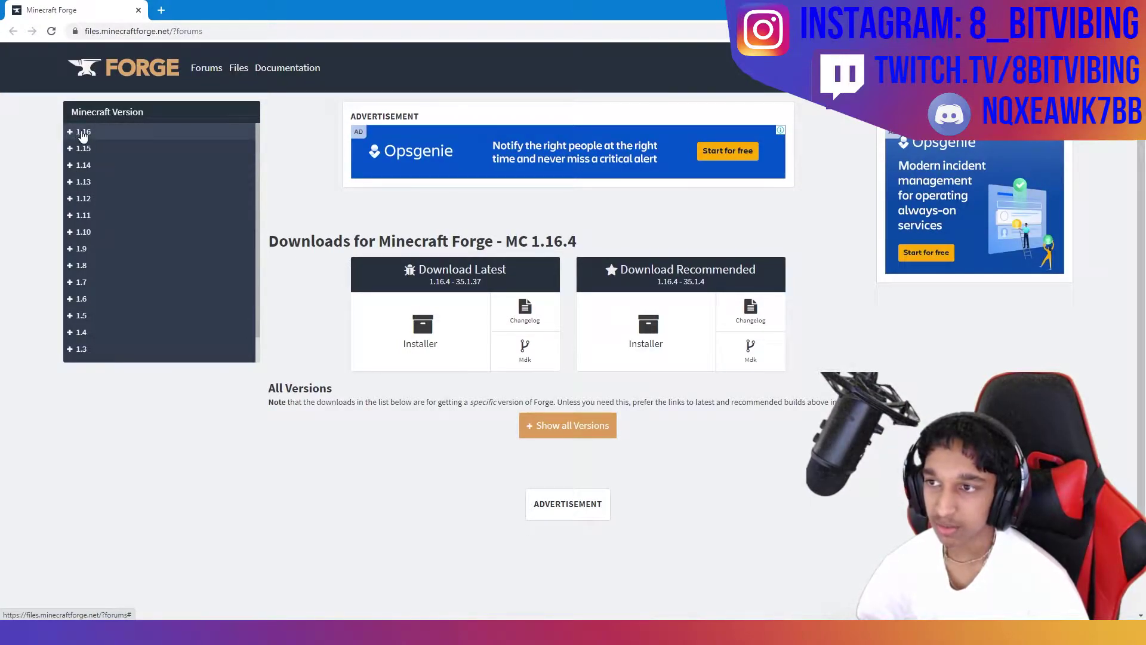
click(82, 133)
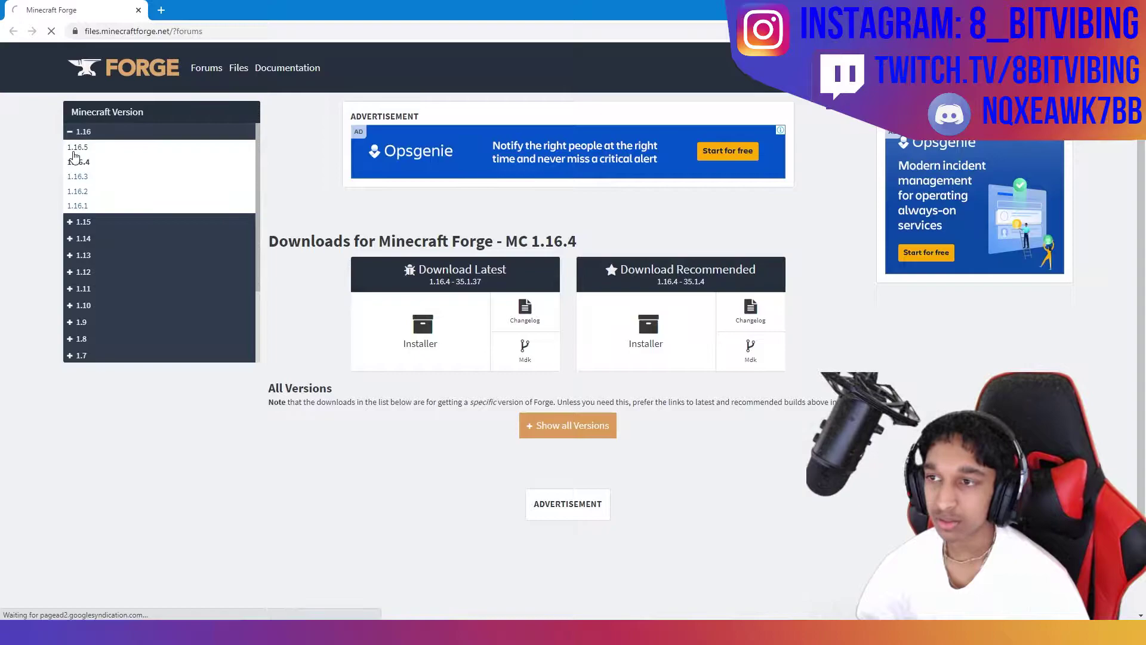
click(77, 149)
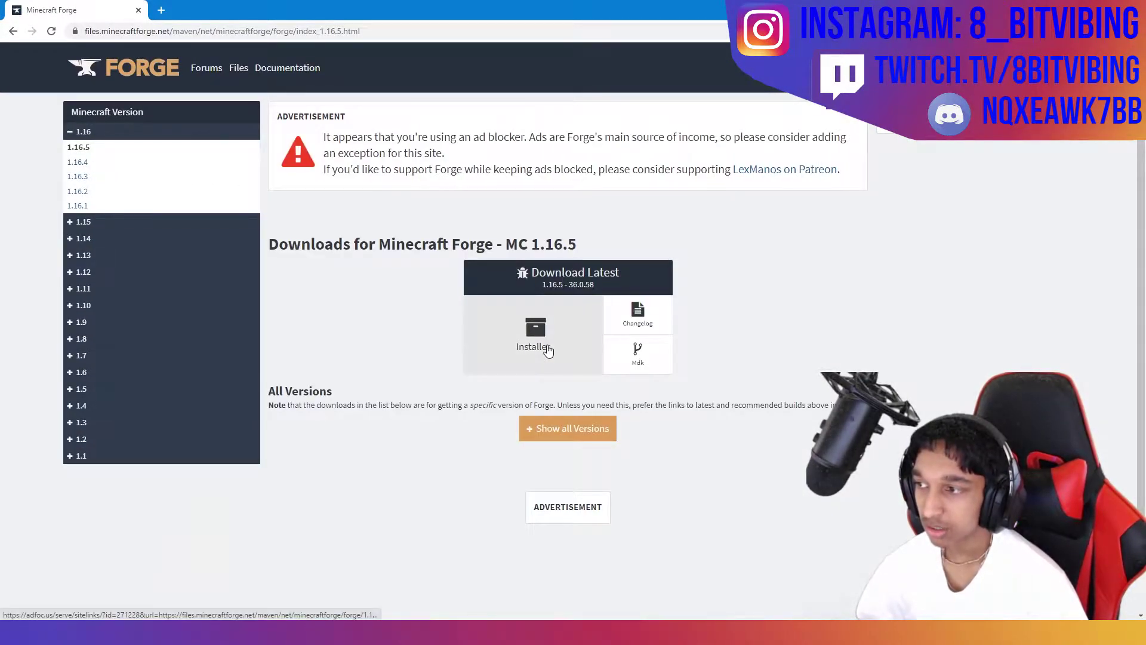
click(538, 343)
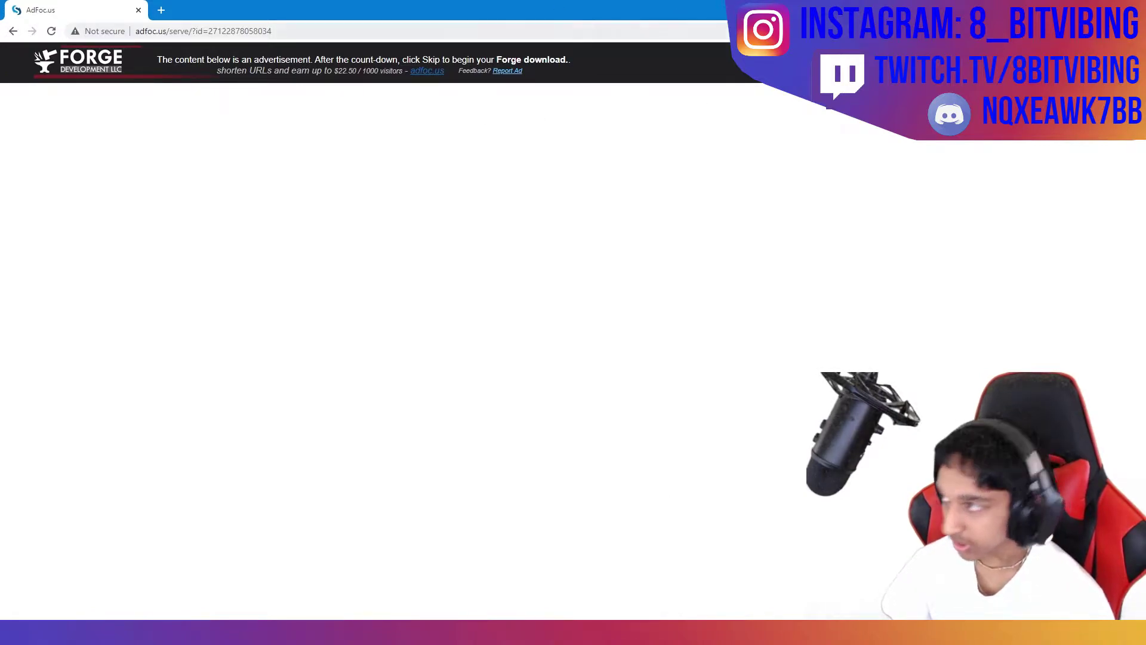
click(18, 557)
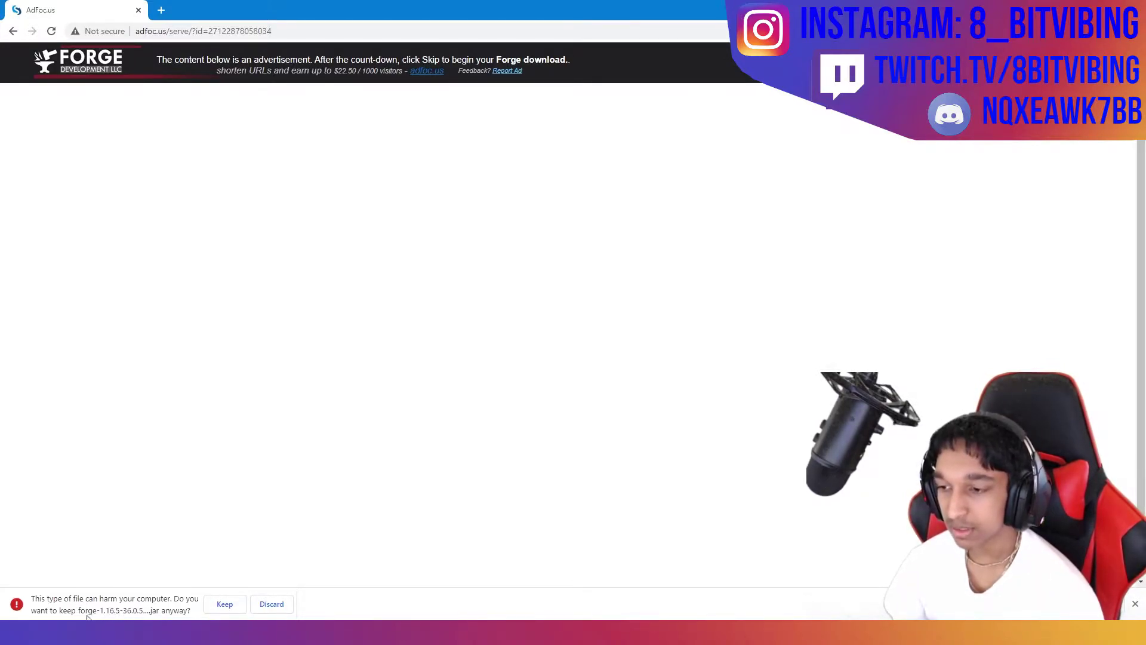
click(225, 604)
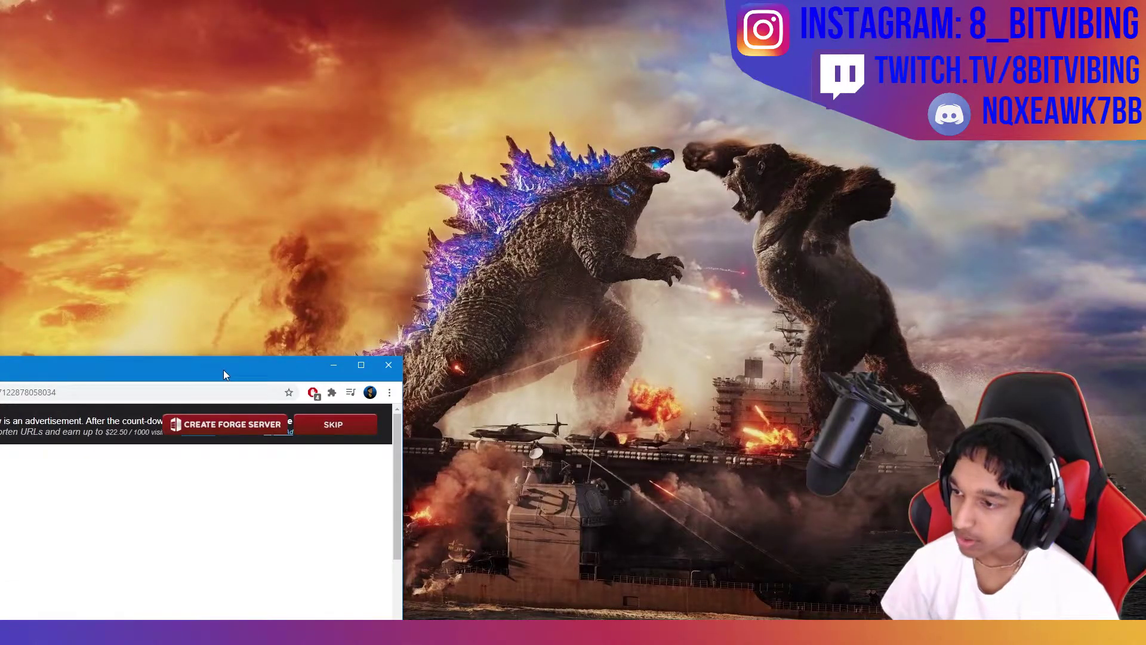
Place the downloaded Forge 1.16.5 installer on the desktop, and open and close it without installing
drag(225, 375, 581, 189)
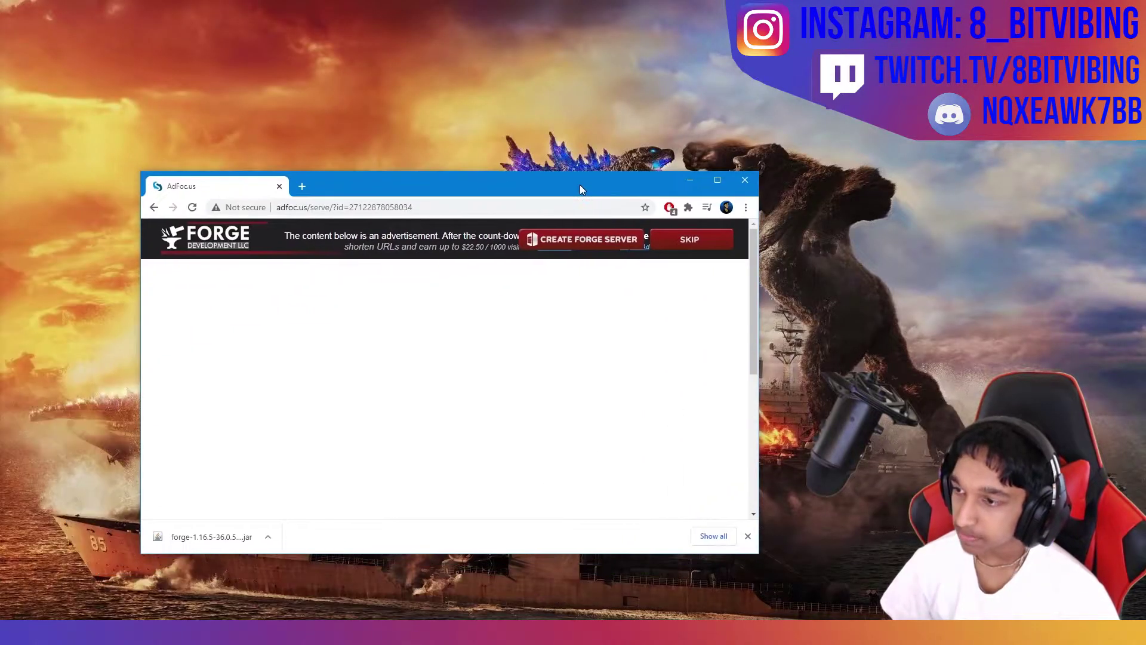
drag(197, 537, 156, 95)
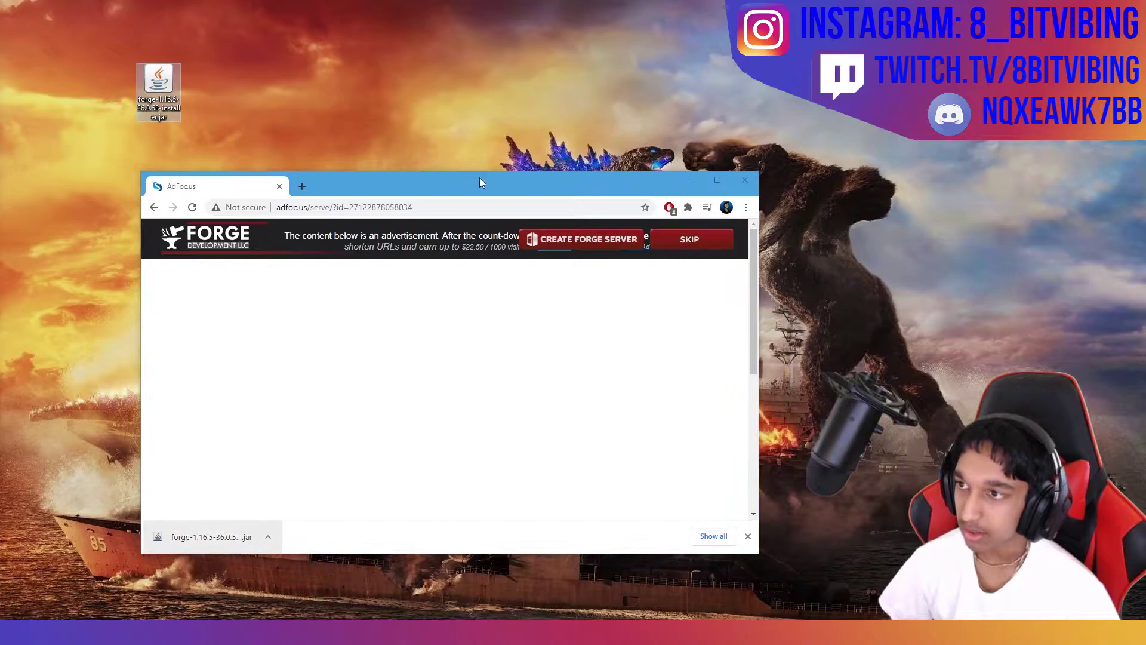
click(691, 180)
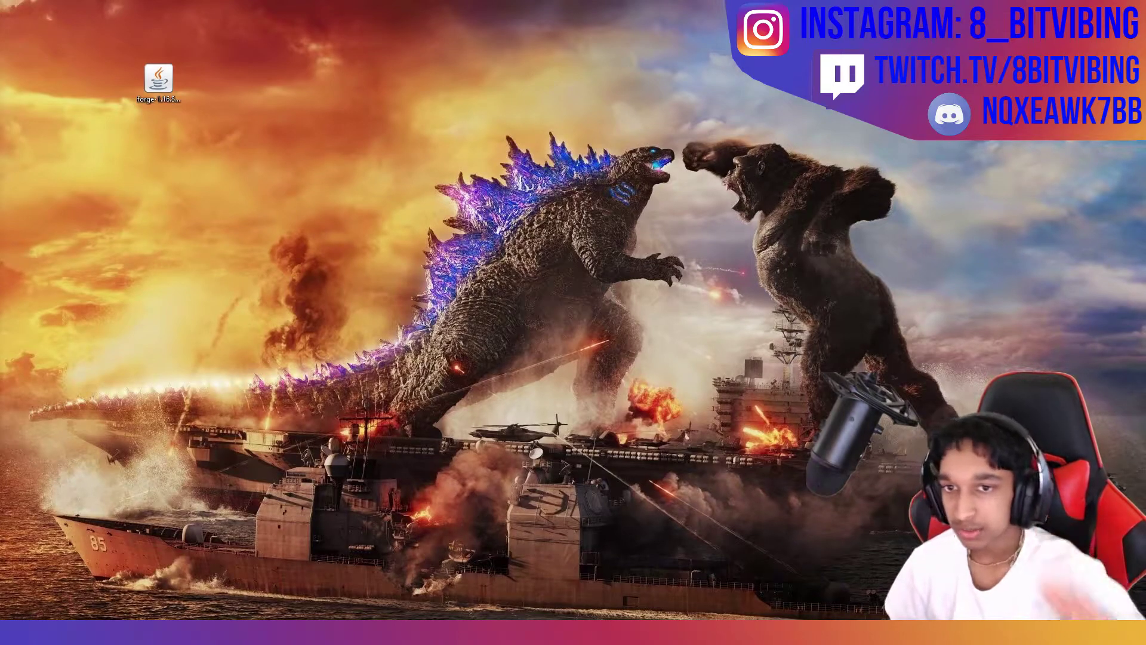
double_click(178, 76)
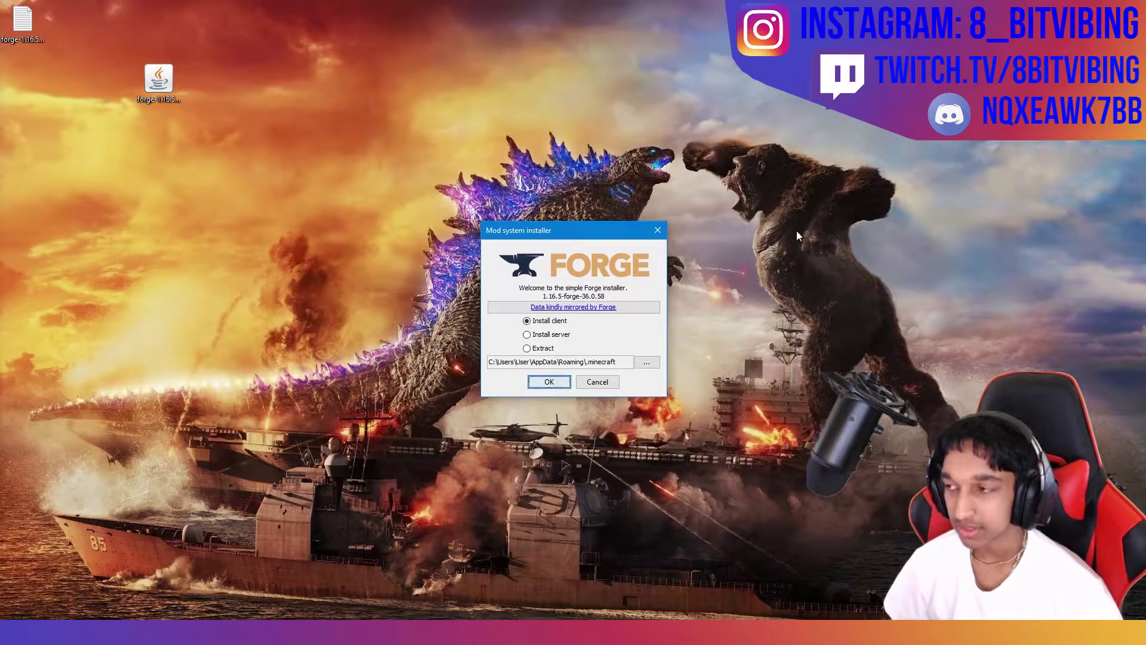
click(657, 231)
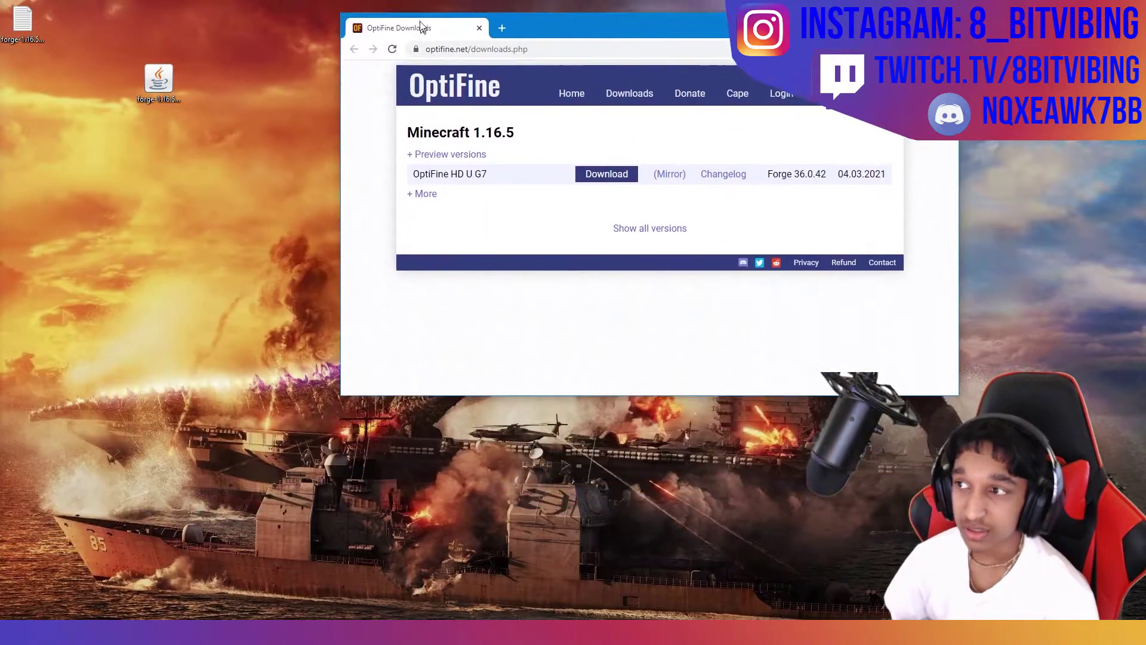
Download OptiFine HD U G7 for Minecraft 1.16.5 through the mirror, keep the jar file and return to the OptiFine page
double_click(430, 24)
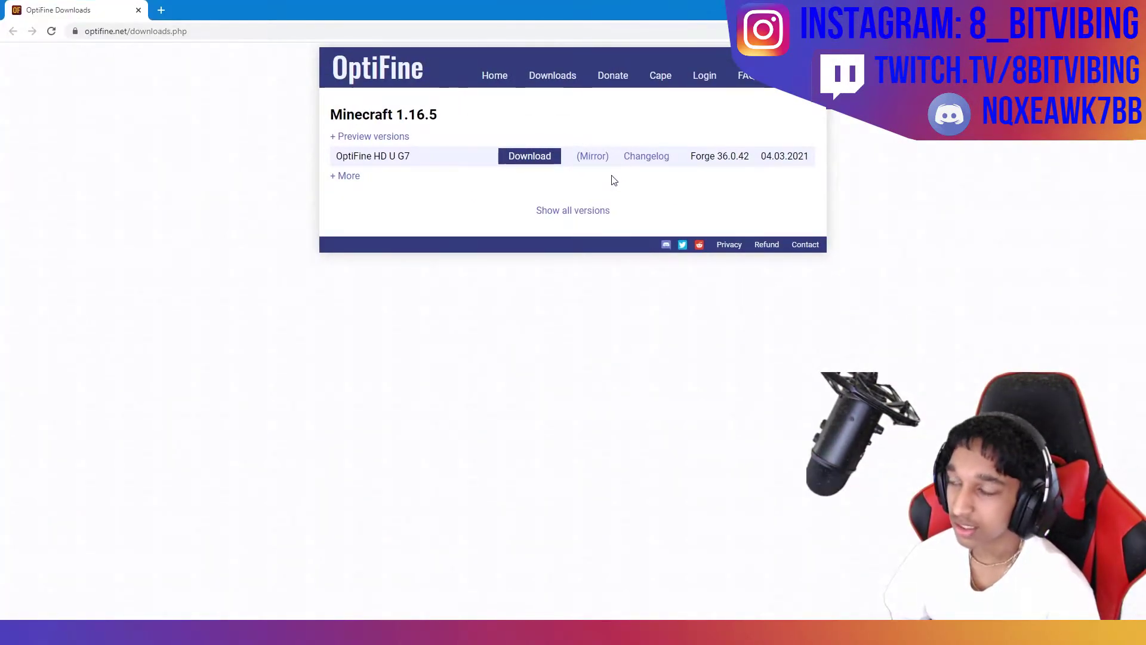
click(597, 158)
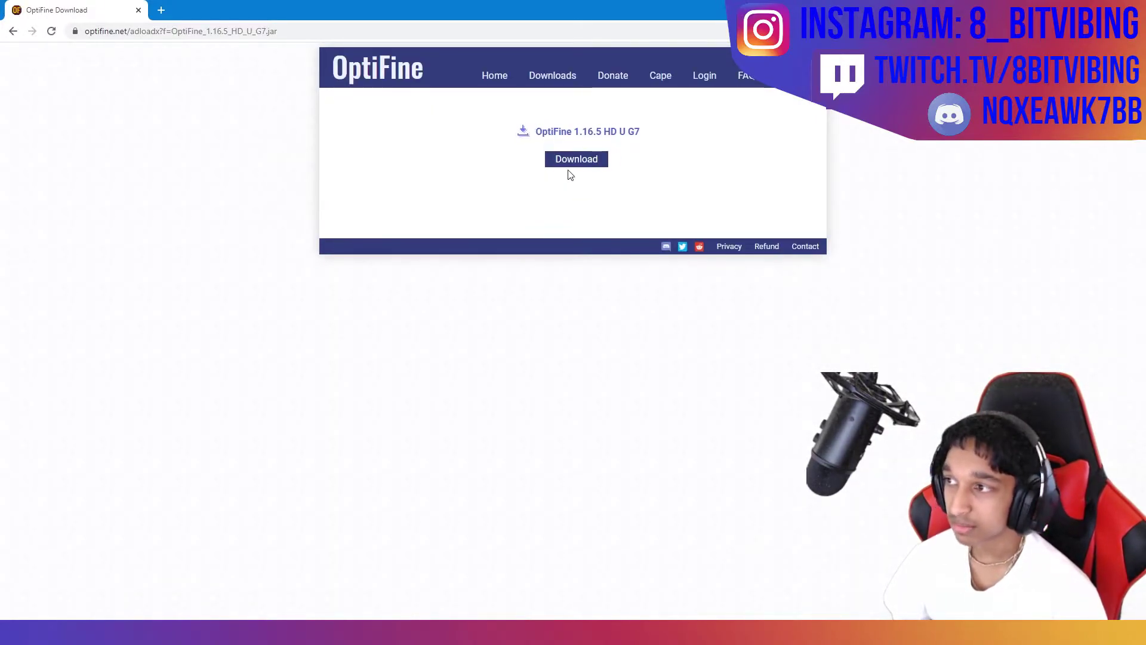
click(572, 161)
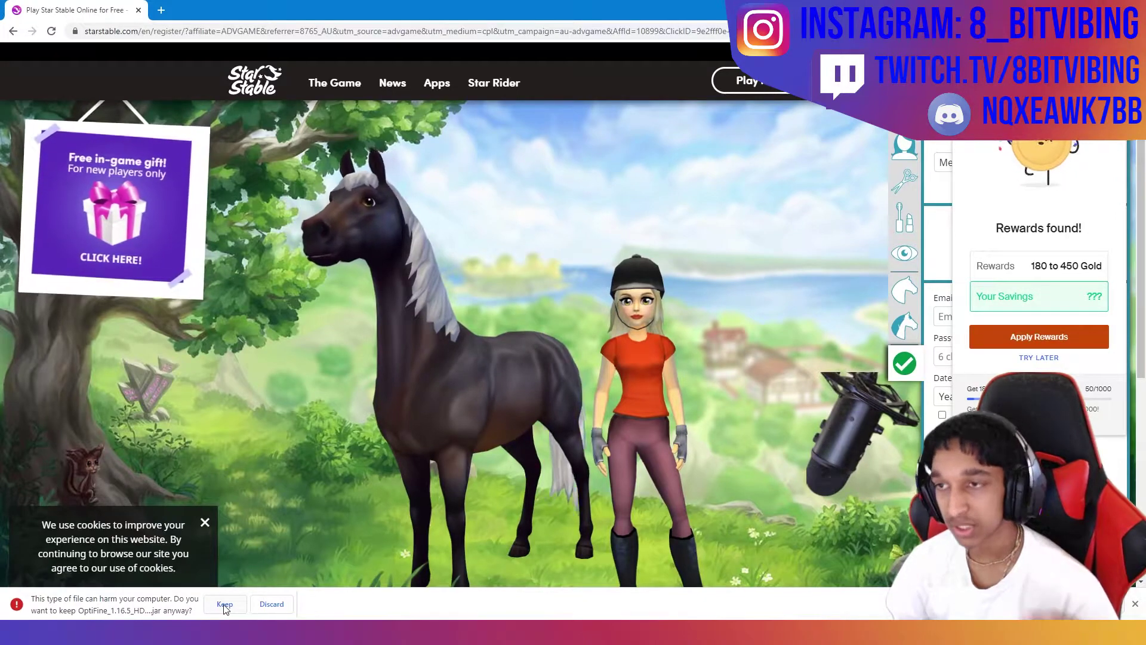
click(224, 604)
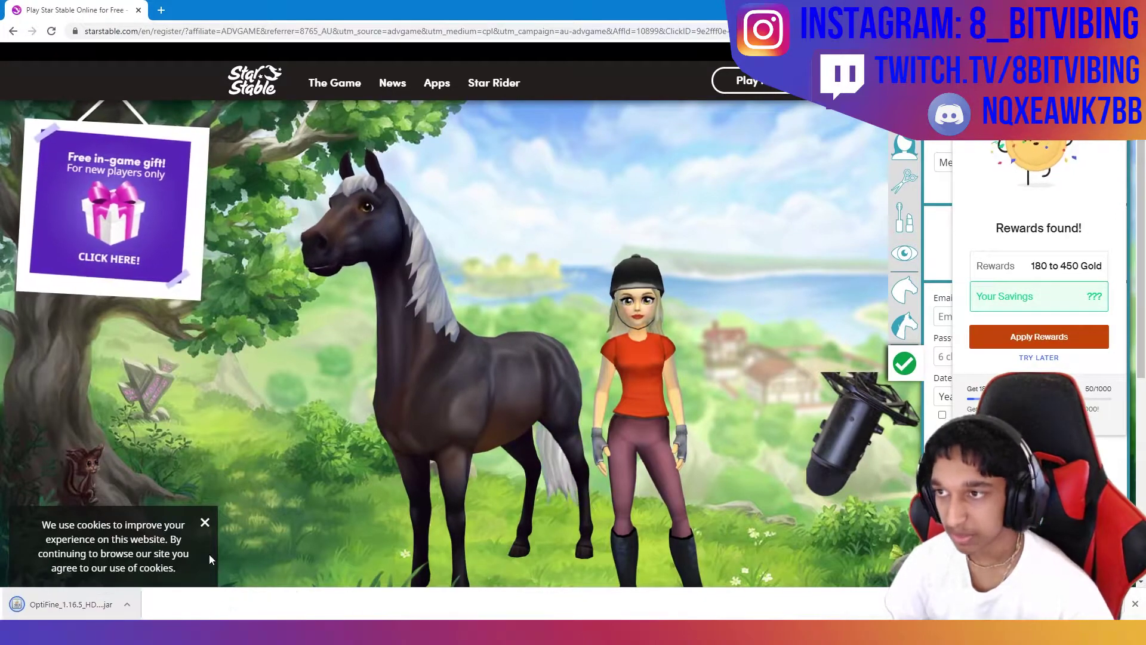
key(alt+Left)
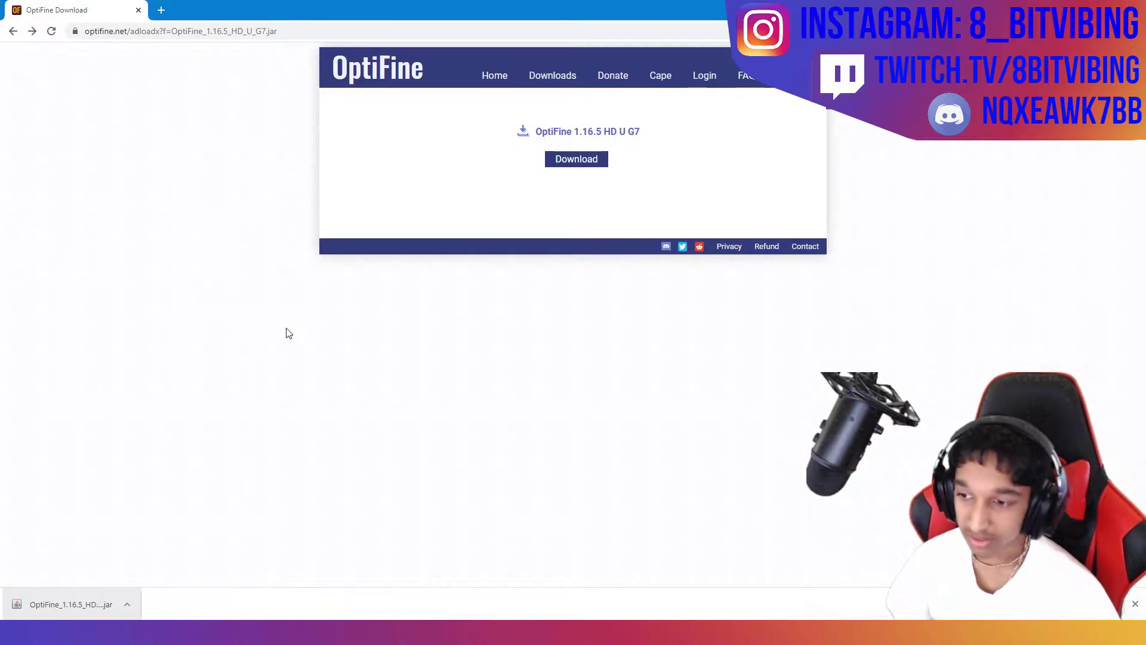
Place the downloaded OptiFine 1.16.5 HD U G7 jar on the desktop and minimise the browser
key(super+Down)
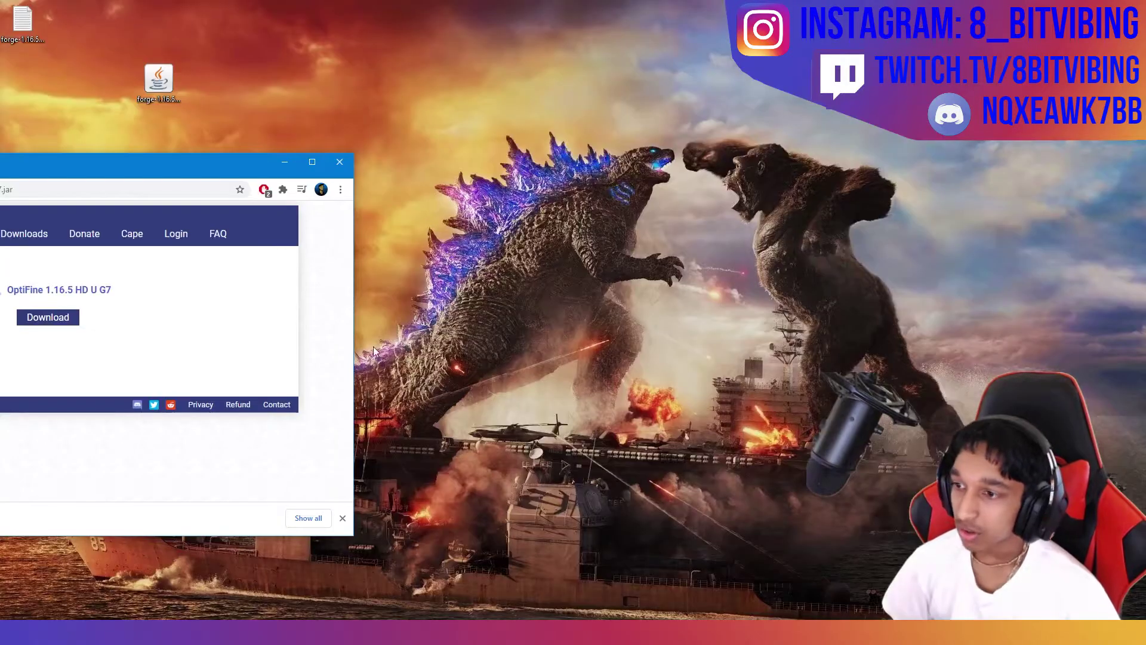
drag(175, 173, 871, 96)
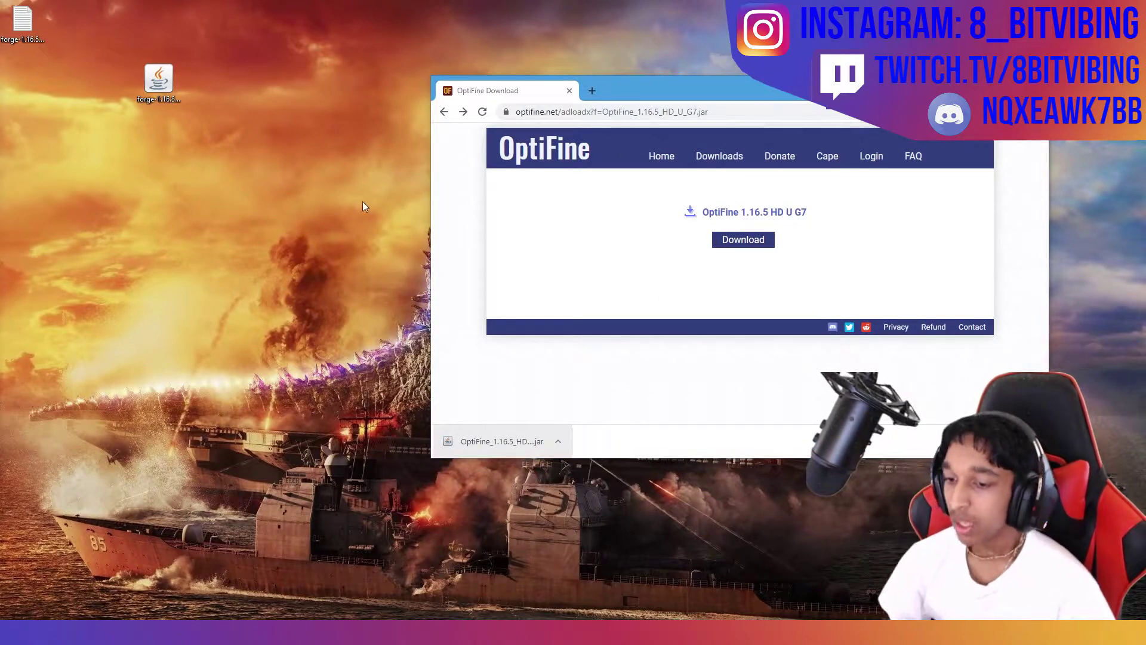
click(499, 441)
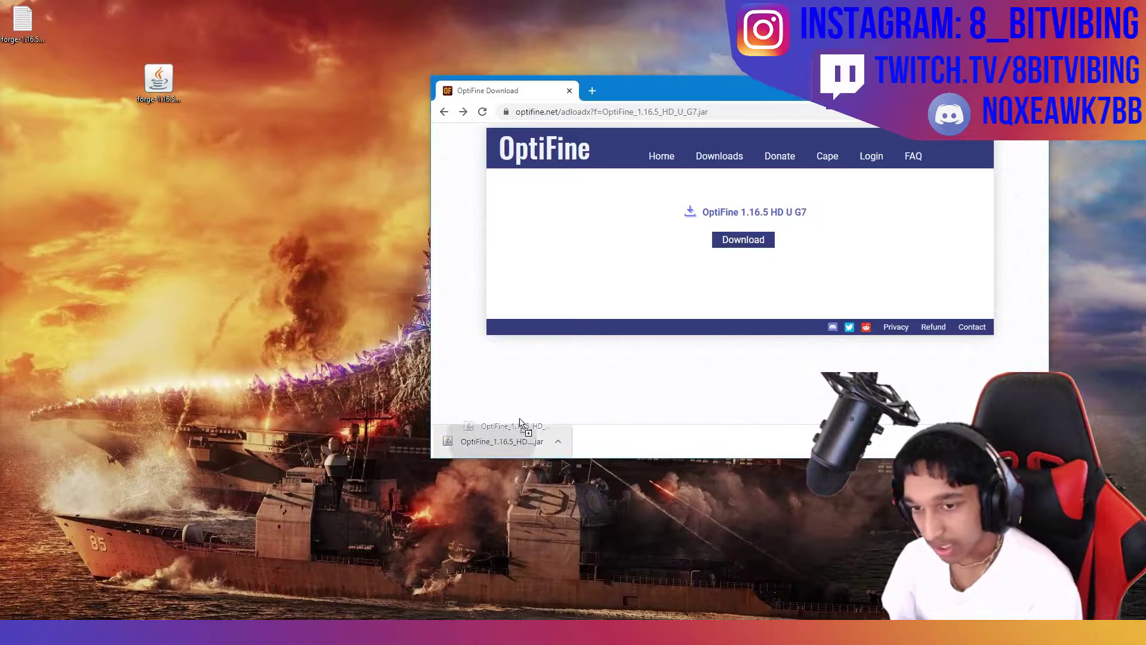
drag(200, 320, 204, 272)
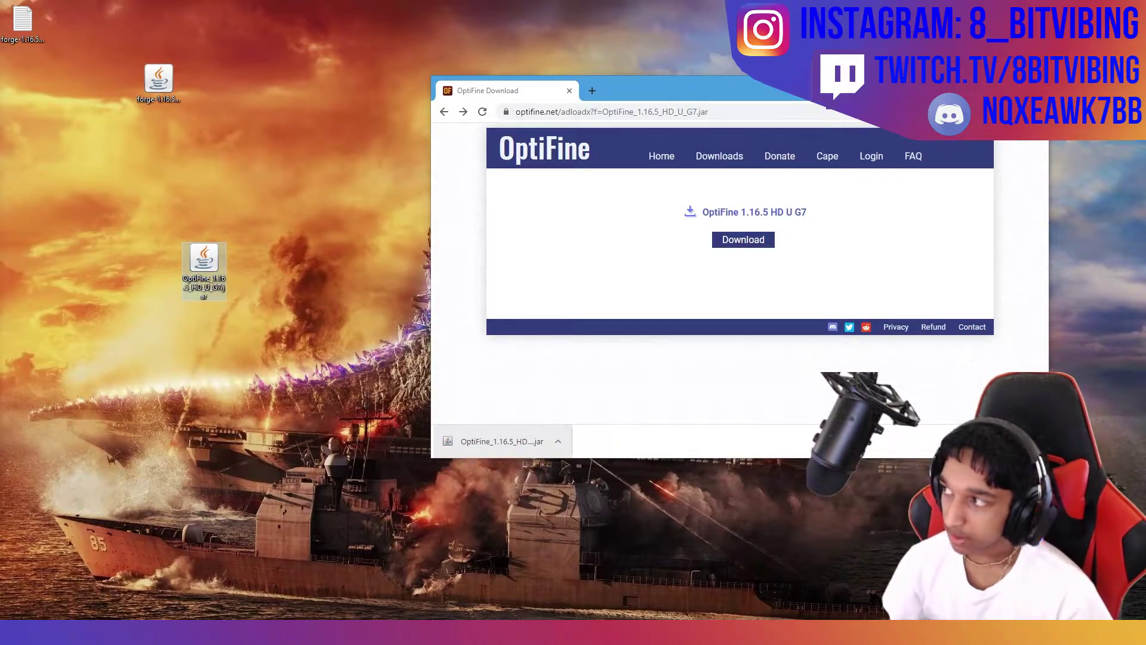
key(super+Down)
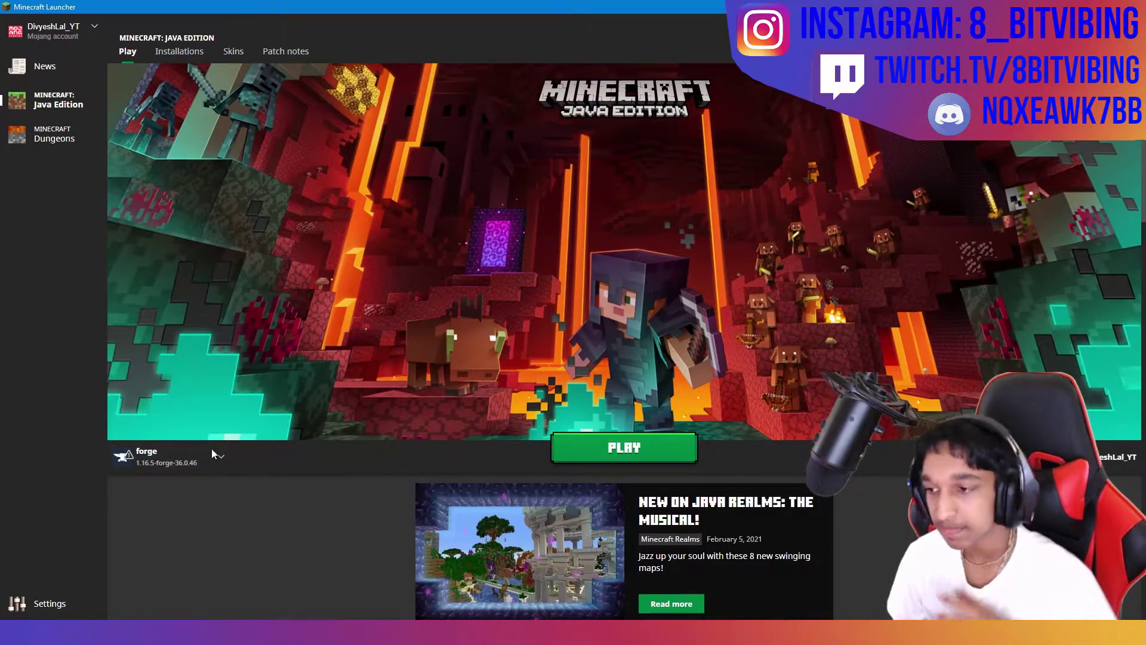
In the Minecraft Launcher, review the list of game installations and leave forge 1.16.5-forge-36.0.46 selected
click(212, 452)
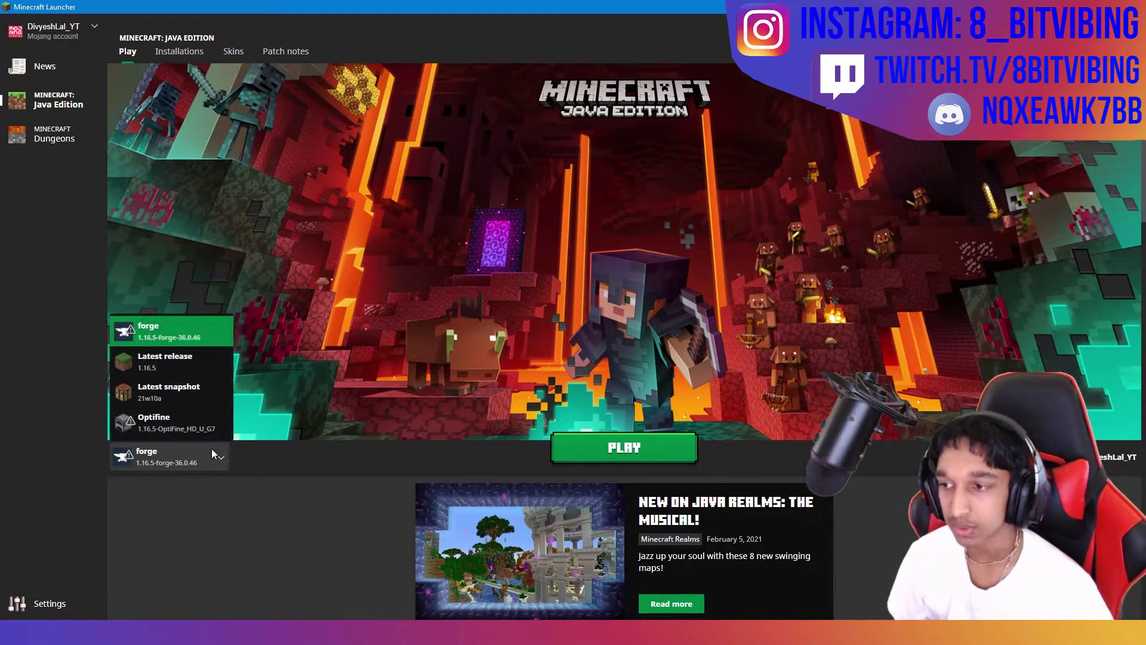
click(211, 449)
click(188, 466)
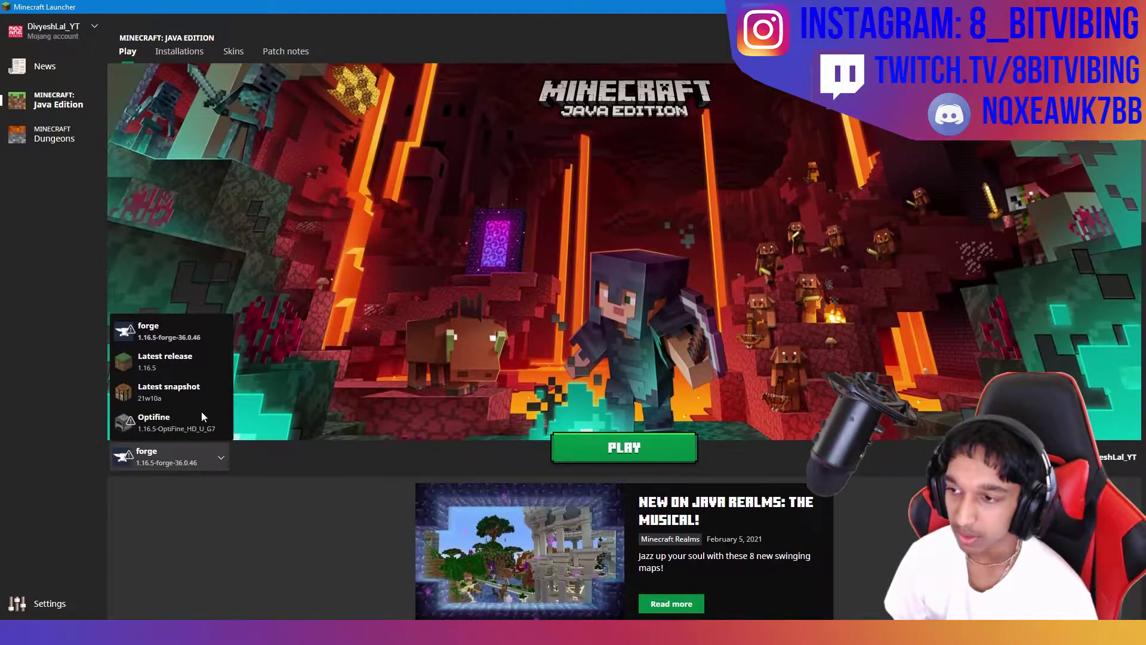
click(143, 488)
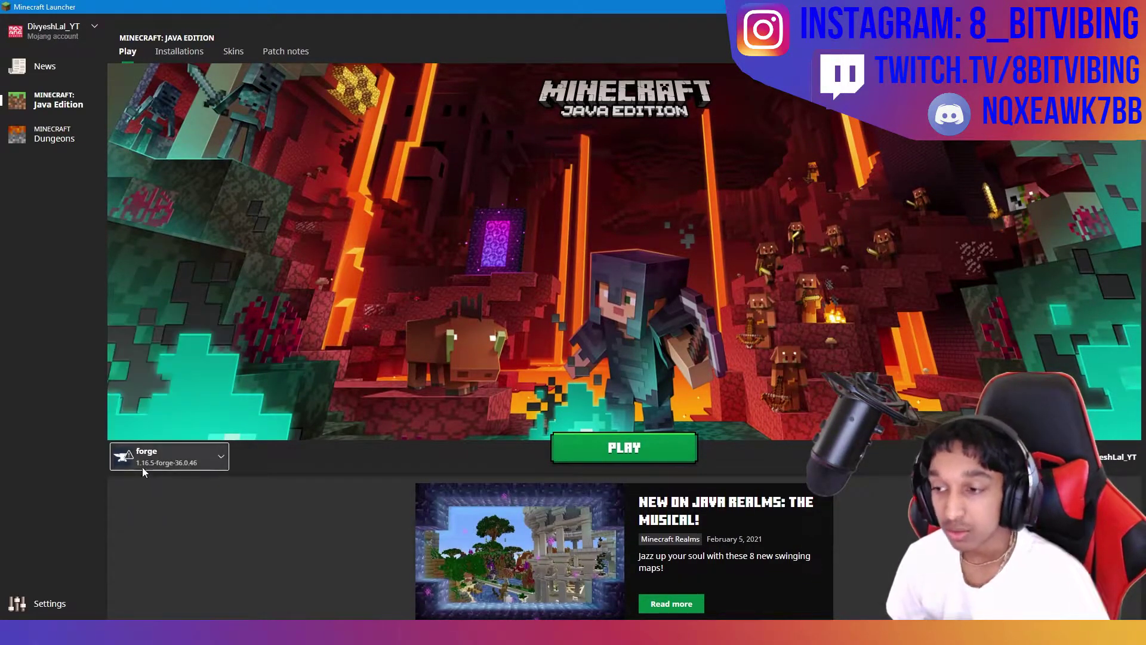
mouse_move(127, 458)
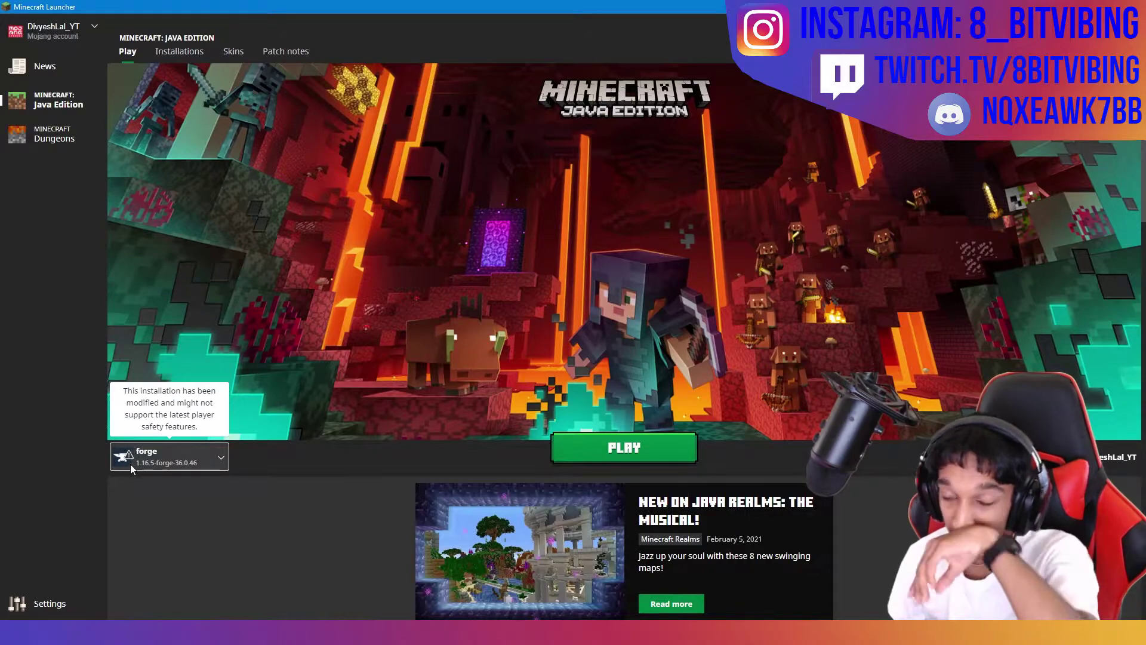
Review the launcher's installation choices and the versions offered for a new installation, and cancel without creating one
click(183, 460)
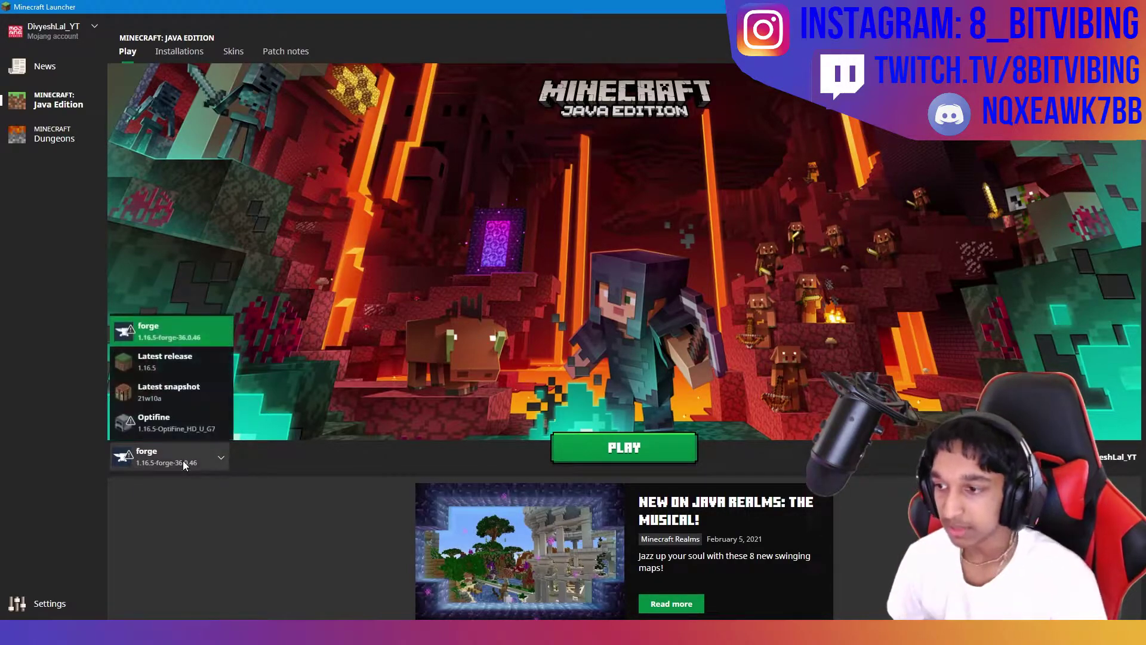
click(185, 457)
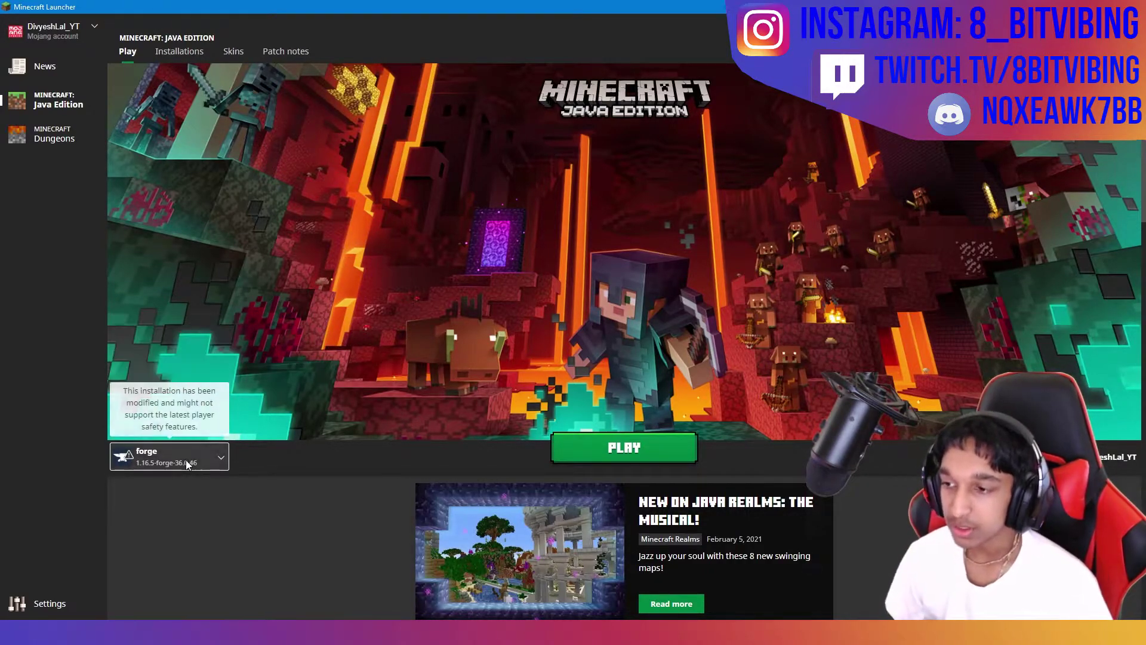
click(179, 53)
click(394, 81)
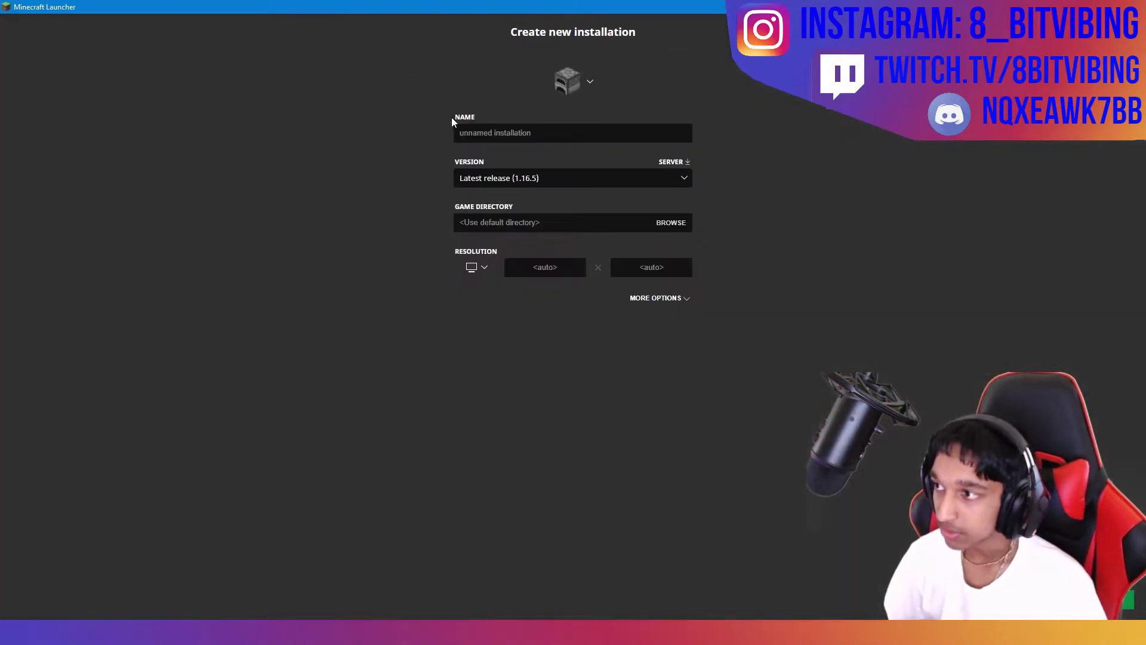
click(540, 140)
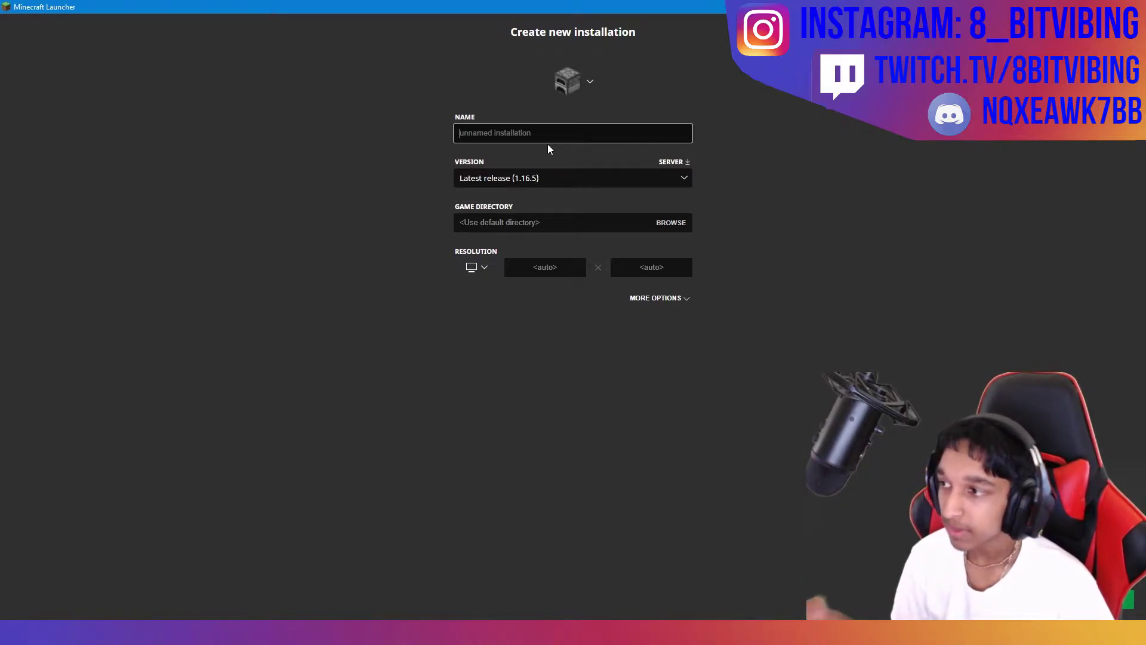
click(600, 176)
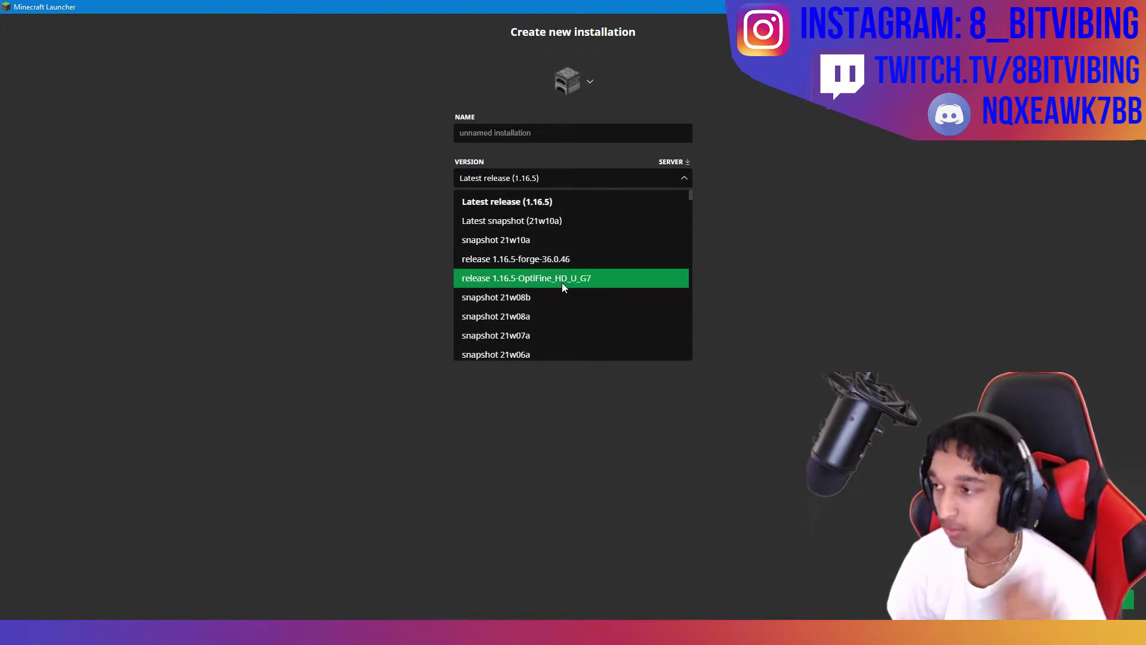
click(851, 261)
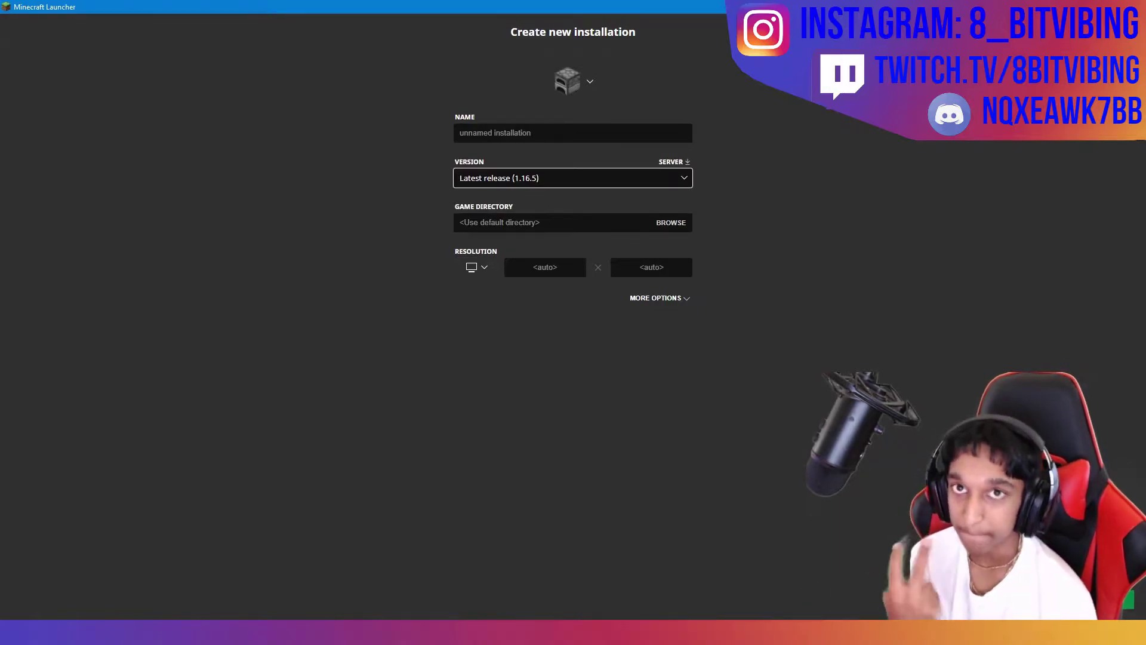
key(Escape)
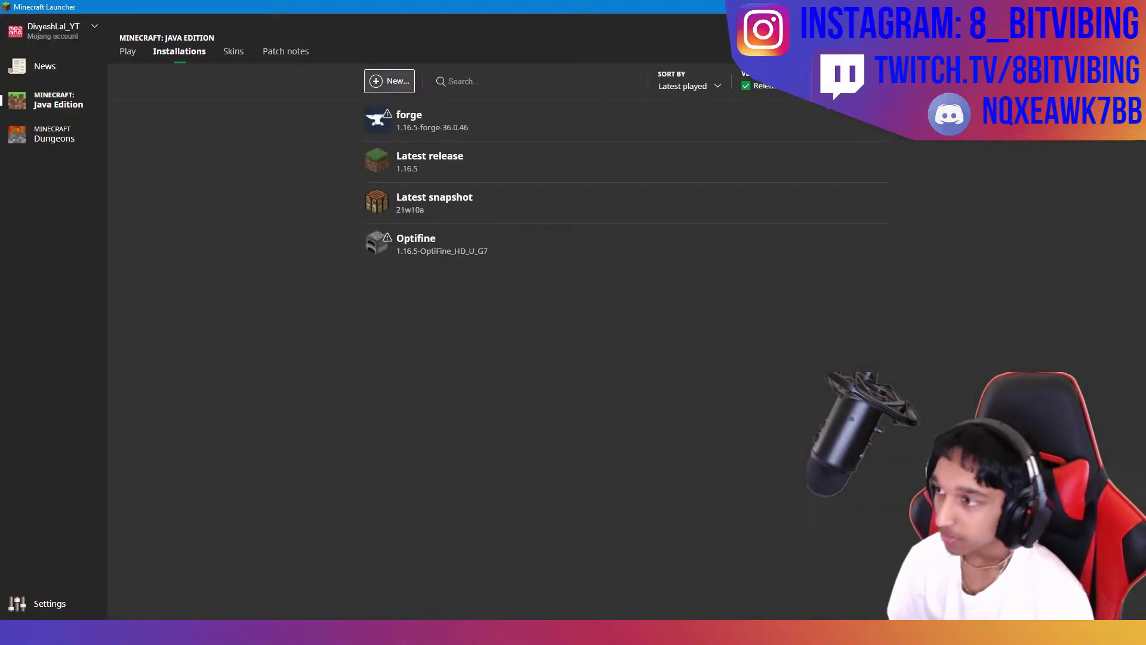
Launch the forge 1.16.5-forge-36.0.46 installation and maximise the game window
click(128, 51)
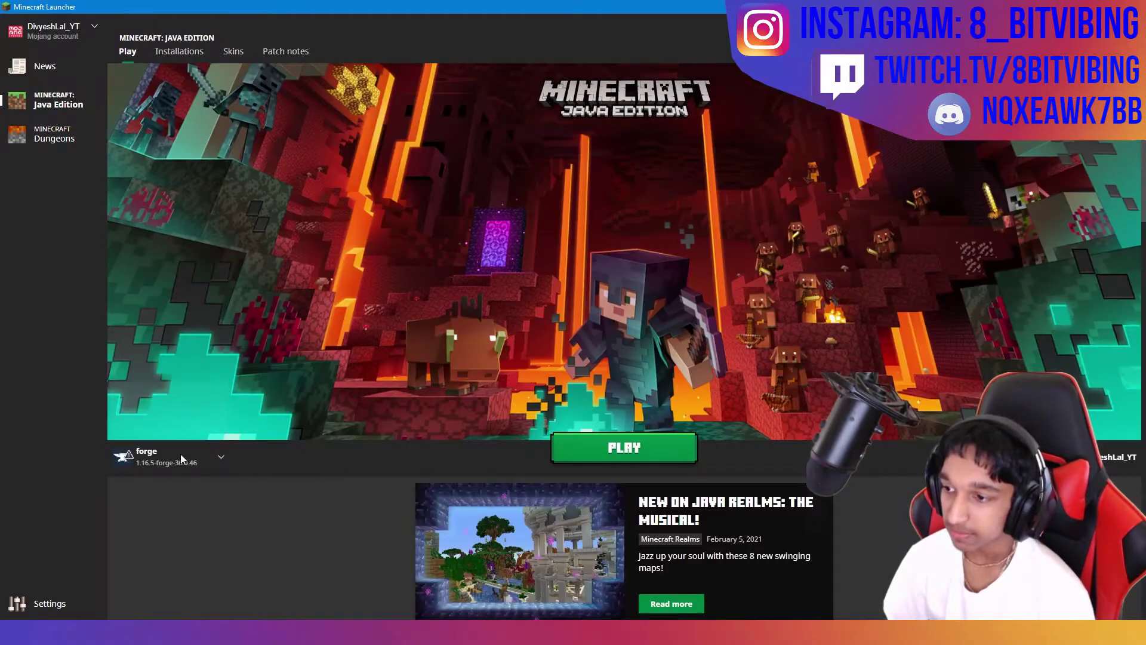
click(608, 454)
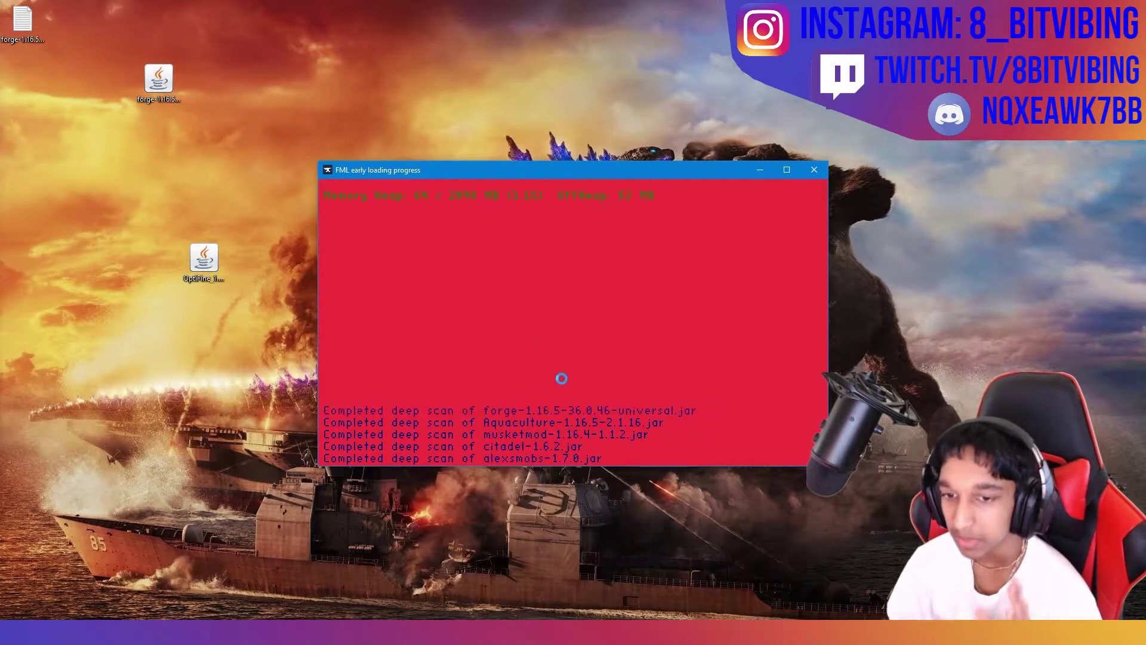
click(787, 171)
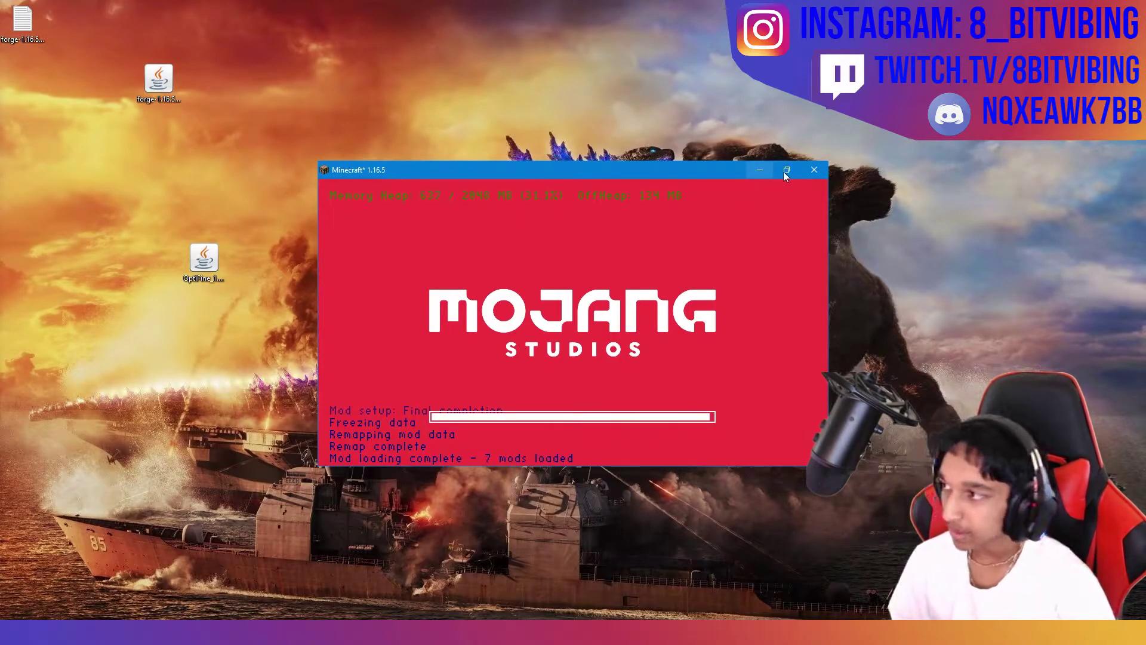
click(788, 170)
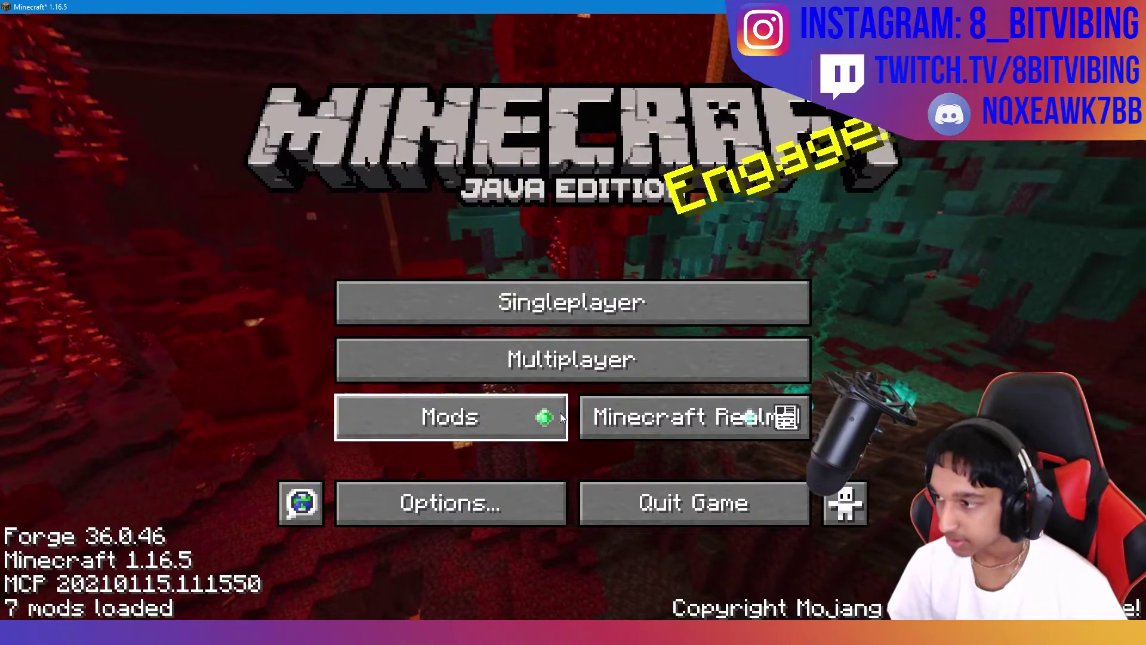
Review the game's list of loaded mods, open the mods folder and move its window clear of the screen's upper edge
click(428, 427)
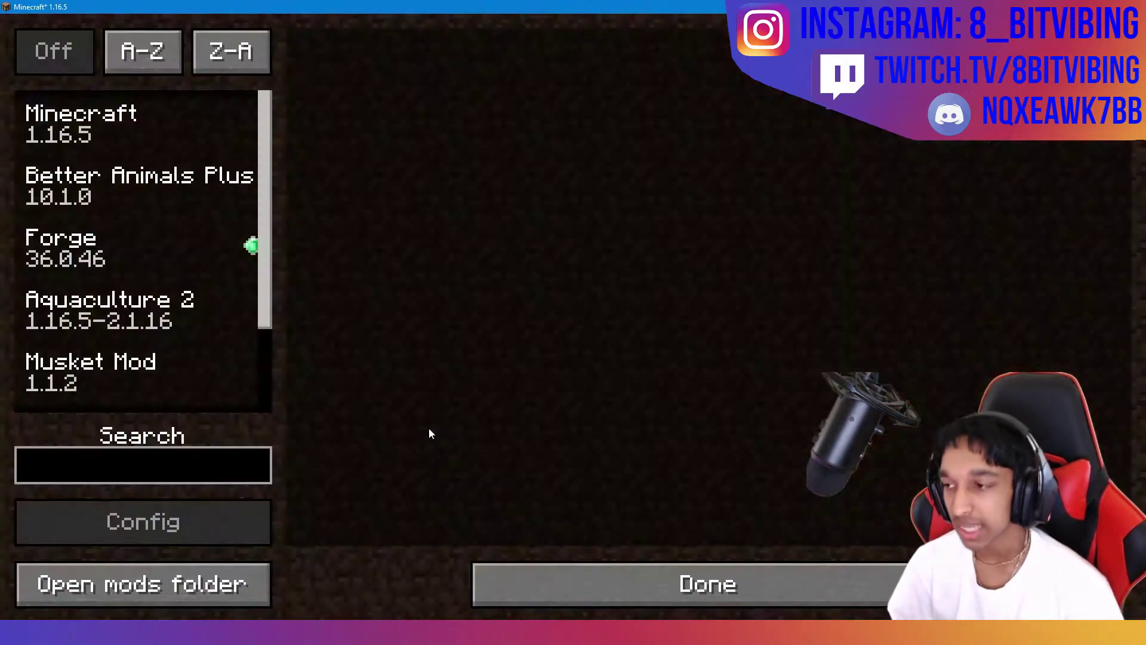
scroll(159, 184, down, 2)
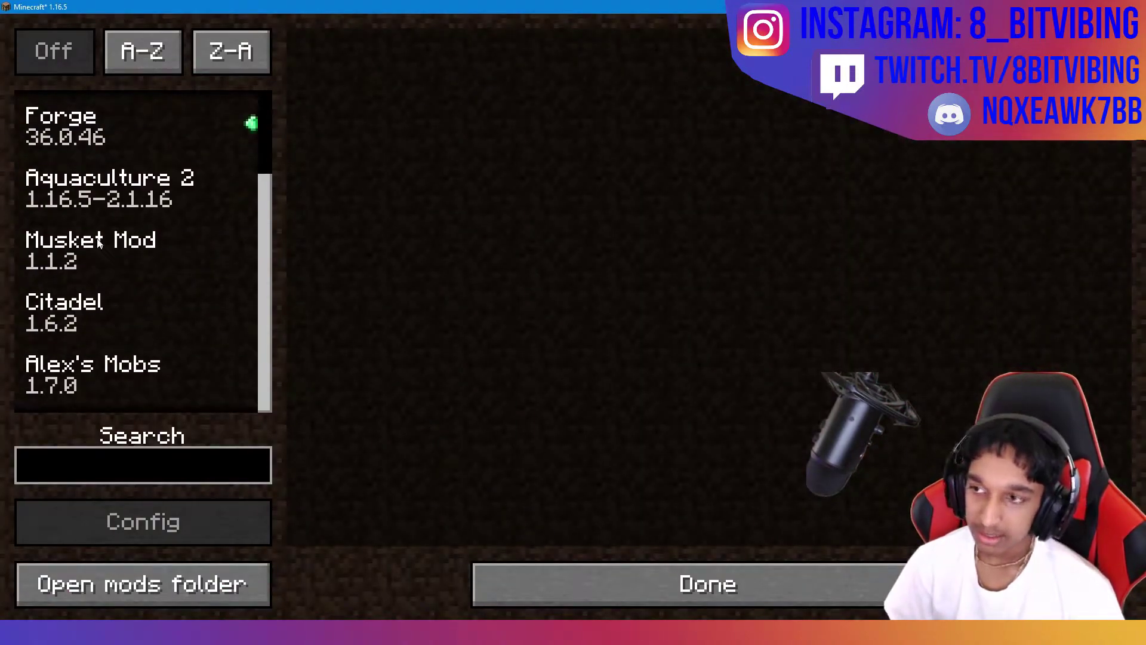
click(225, 572)
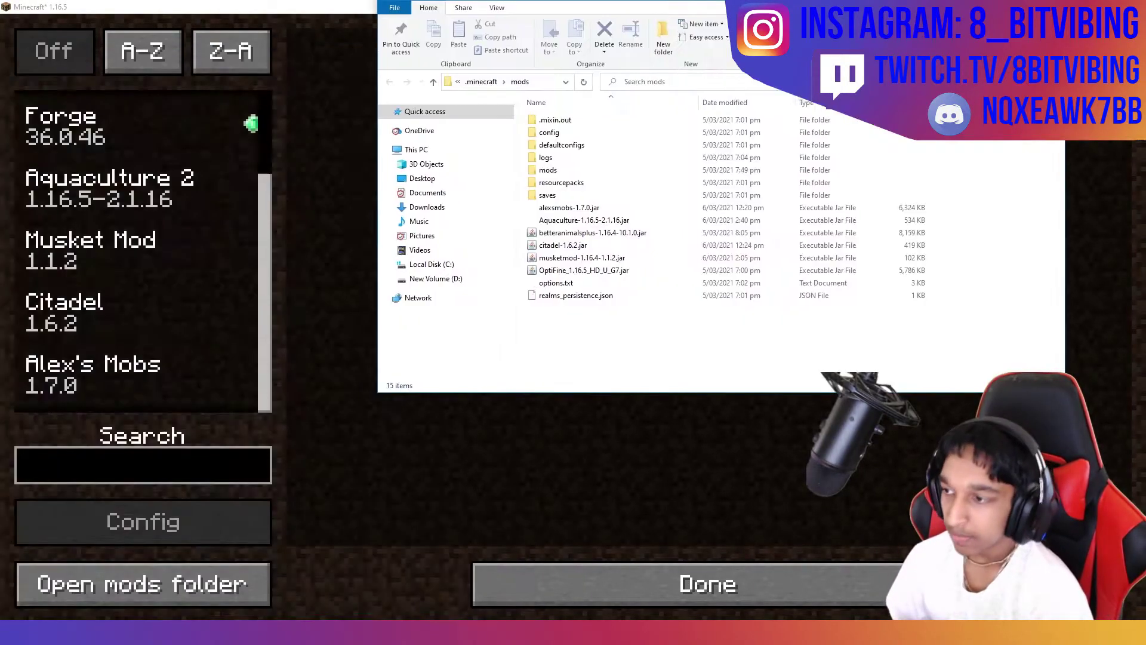
drag(687, 13, 607, 100)
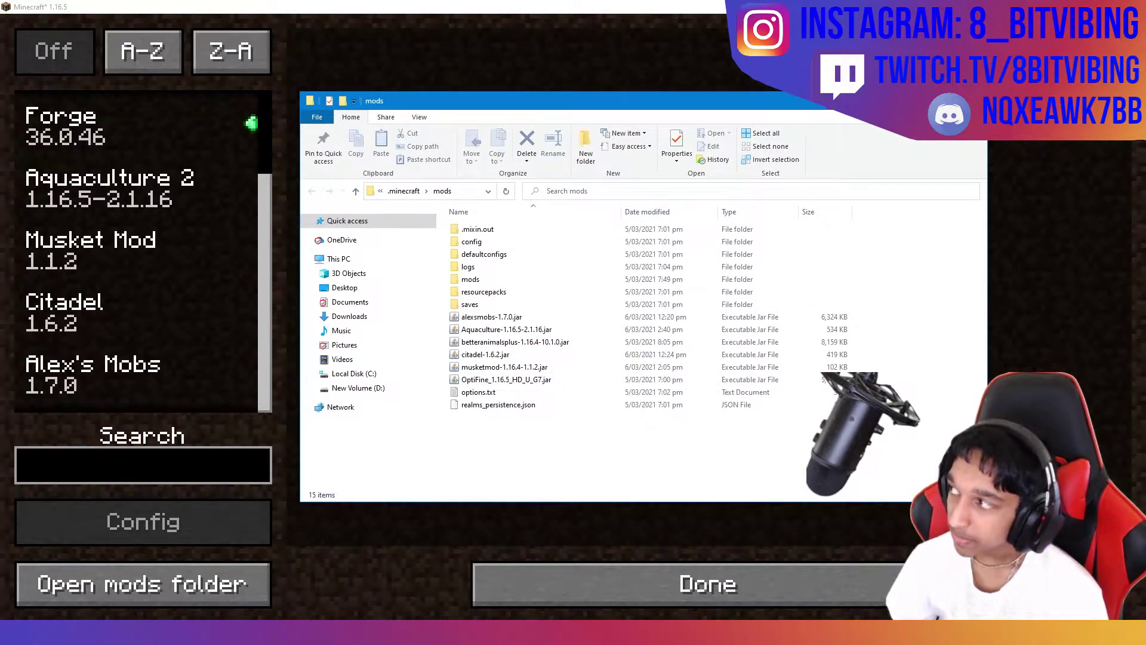
Minimise the game, reopen the mods folder from .minecraft, and place the OptiFine jar beside the Forge installer on the desktop
click(775, 575)
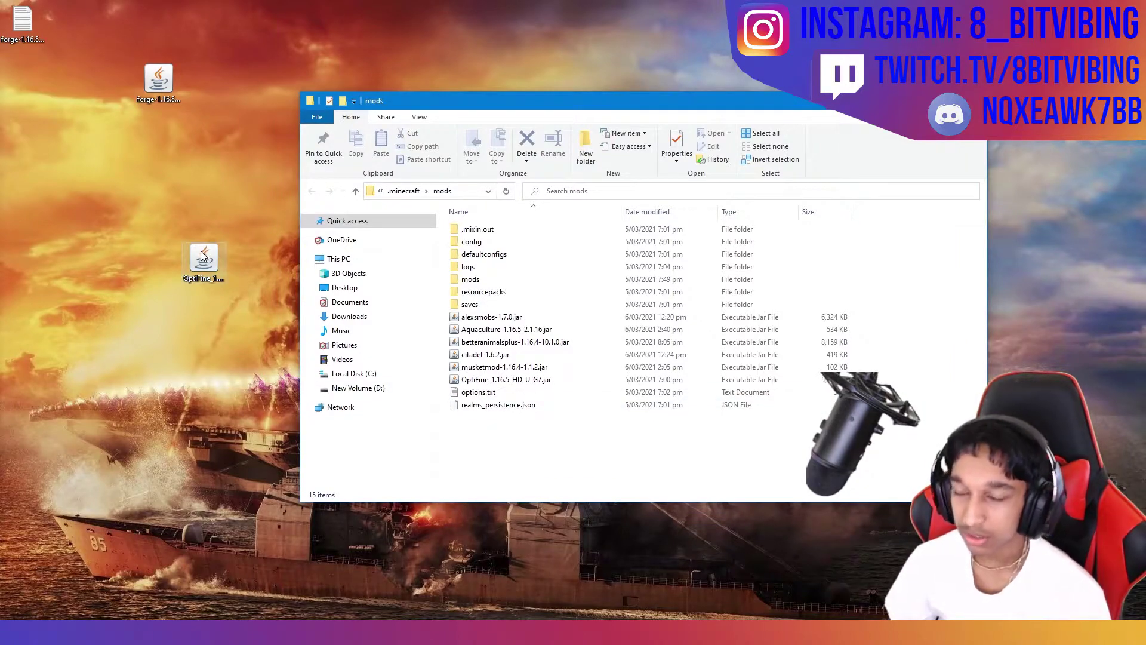
drag(205, 252, 122, 373)
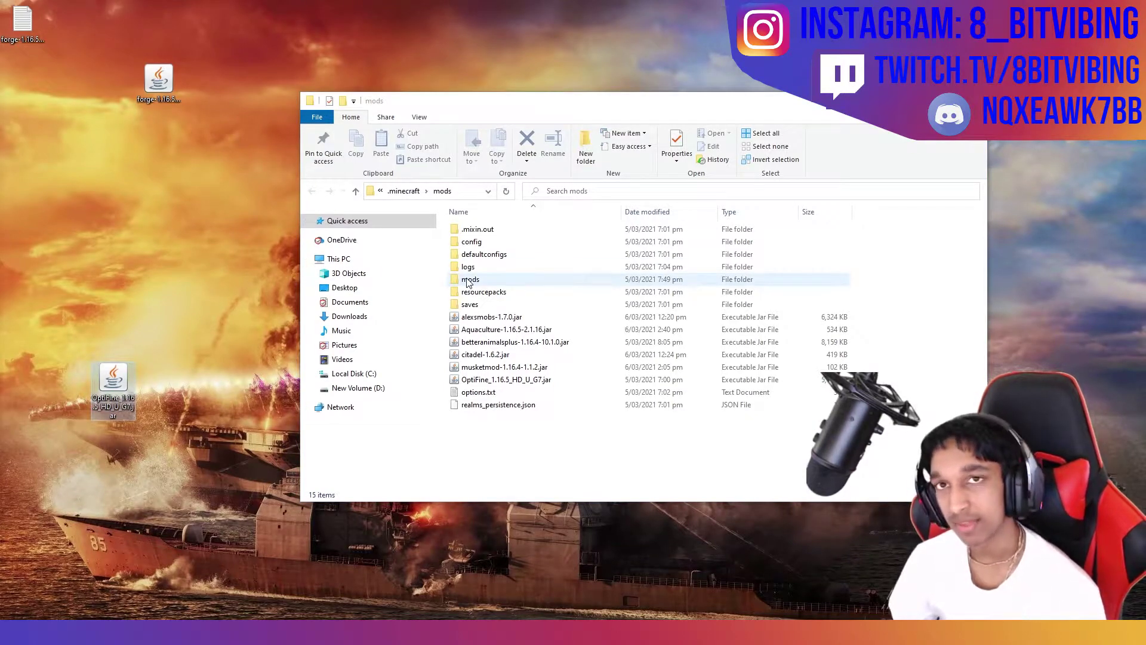
click(394, 194)
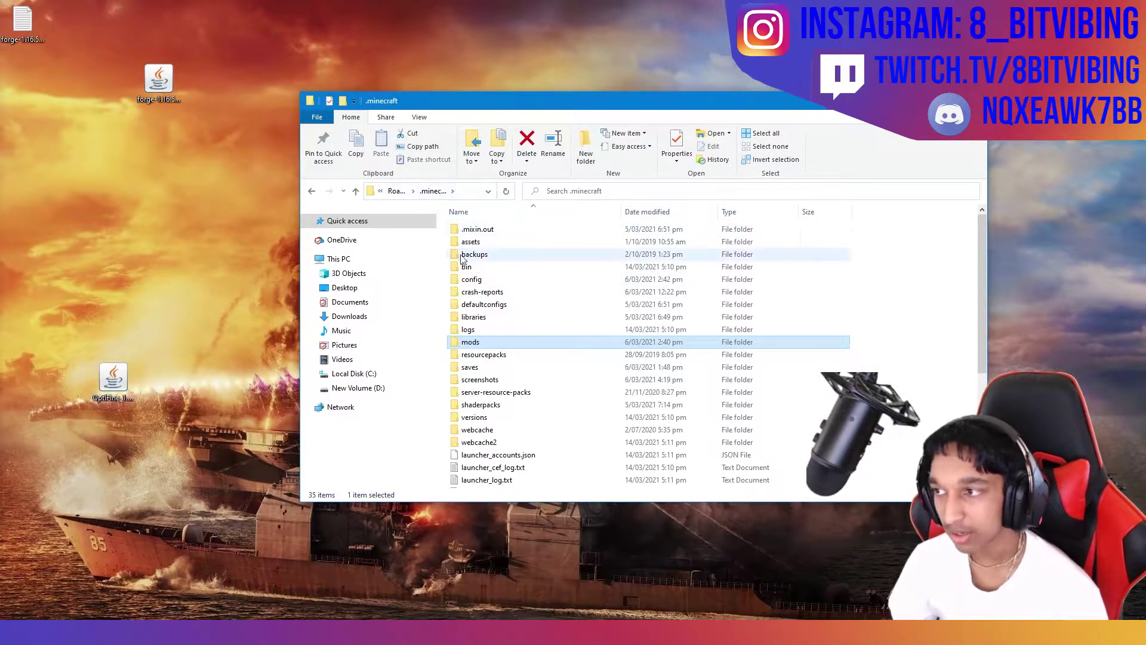
double_click(472, 341)
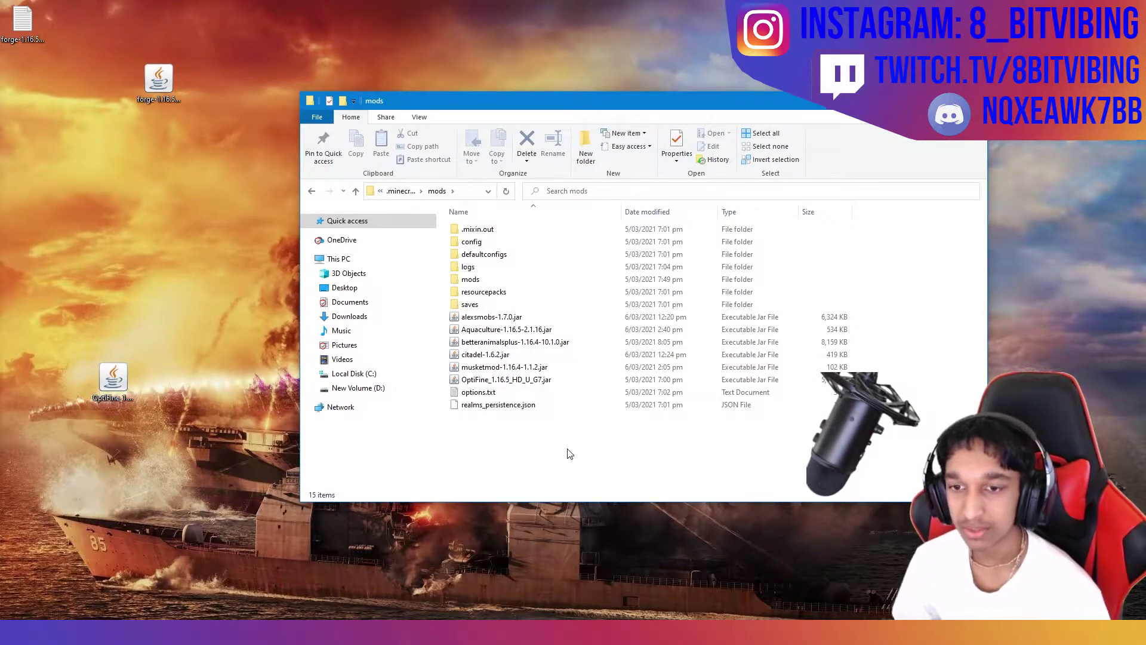
drag(128, 379, 239, 92)
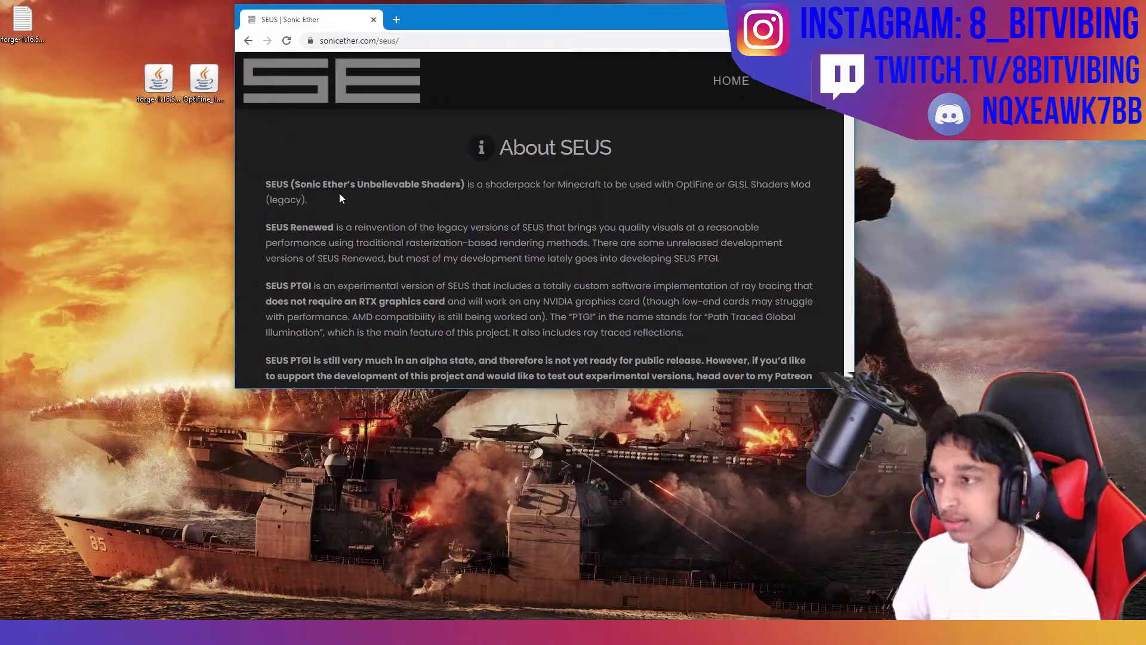
Maximise the browser and examine the SEUS page's Renewed and PTGI galleries and its Downloads section
double_click(667, 15)
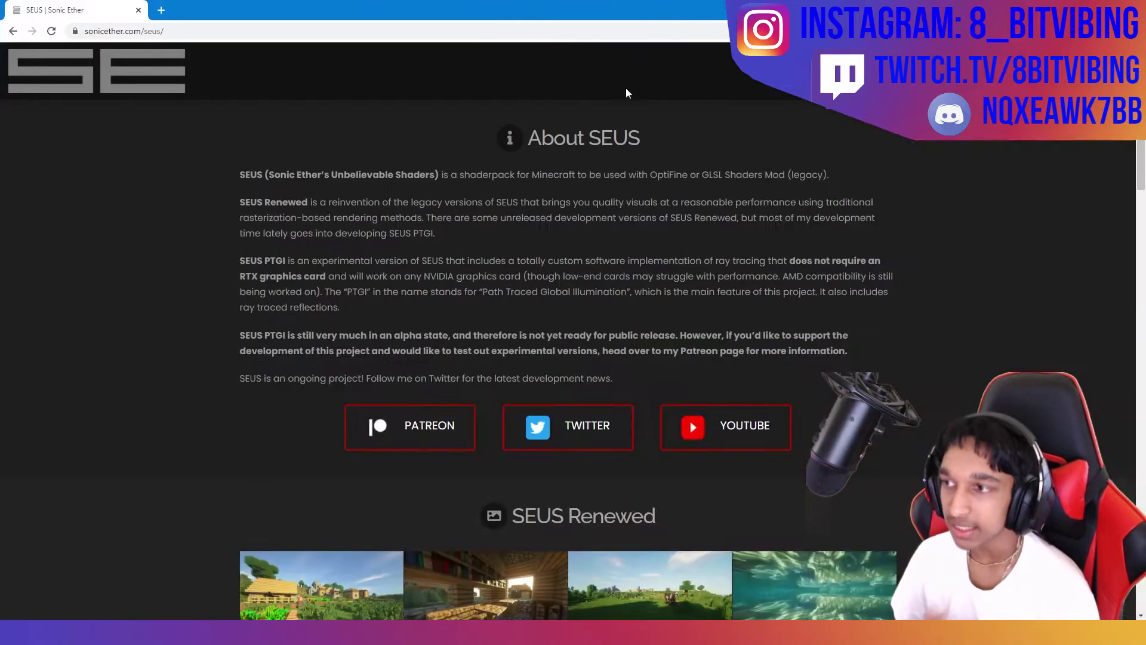
scroll(747, 224, down, 3)
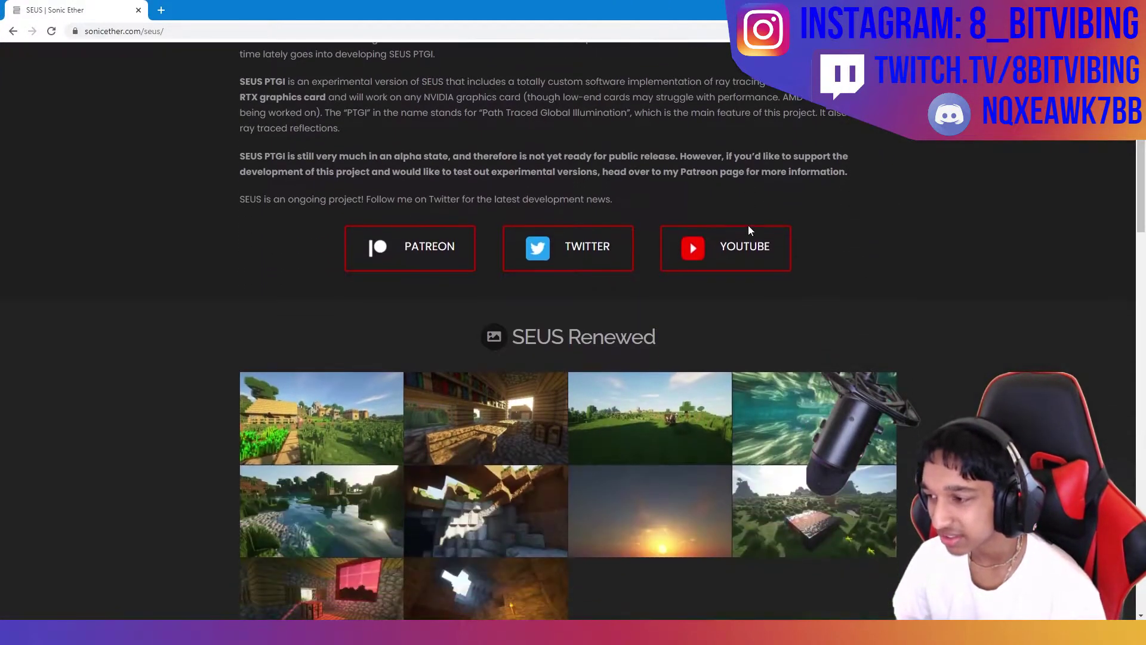
scroll(1041, 279, down, 2)
scroll(1040, 281, down, 3)
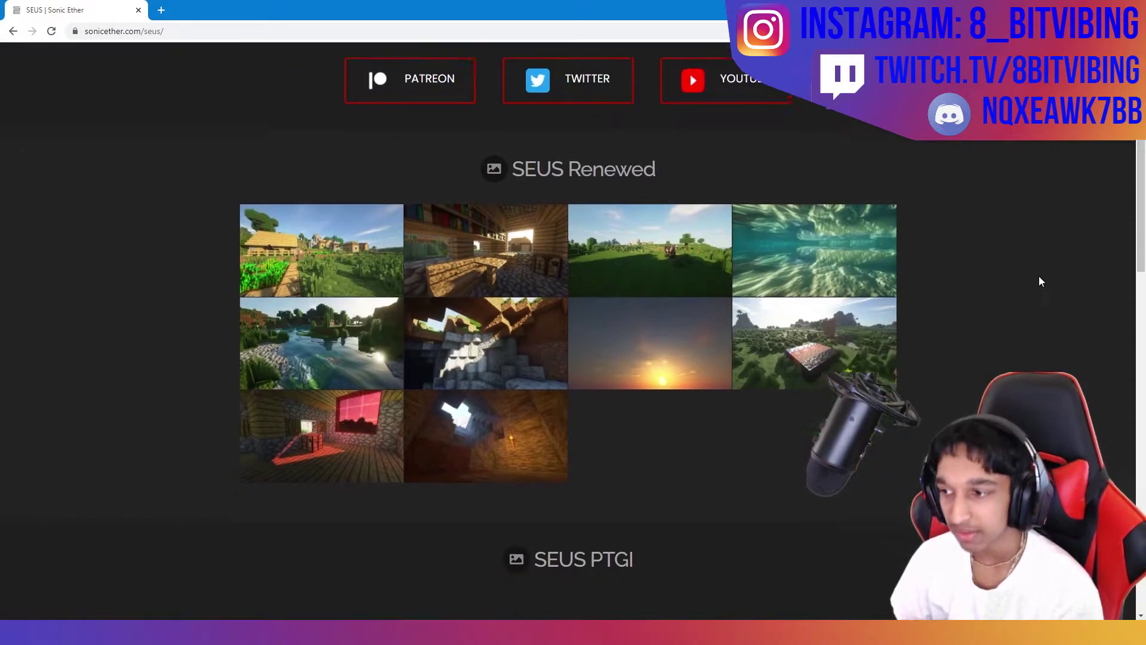
scroll(1041, 282, down, 2)
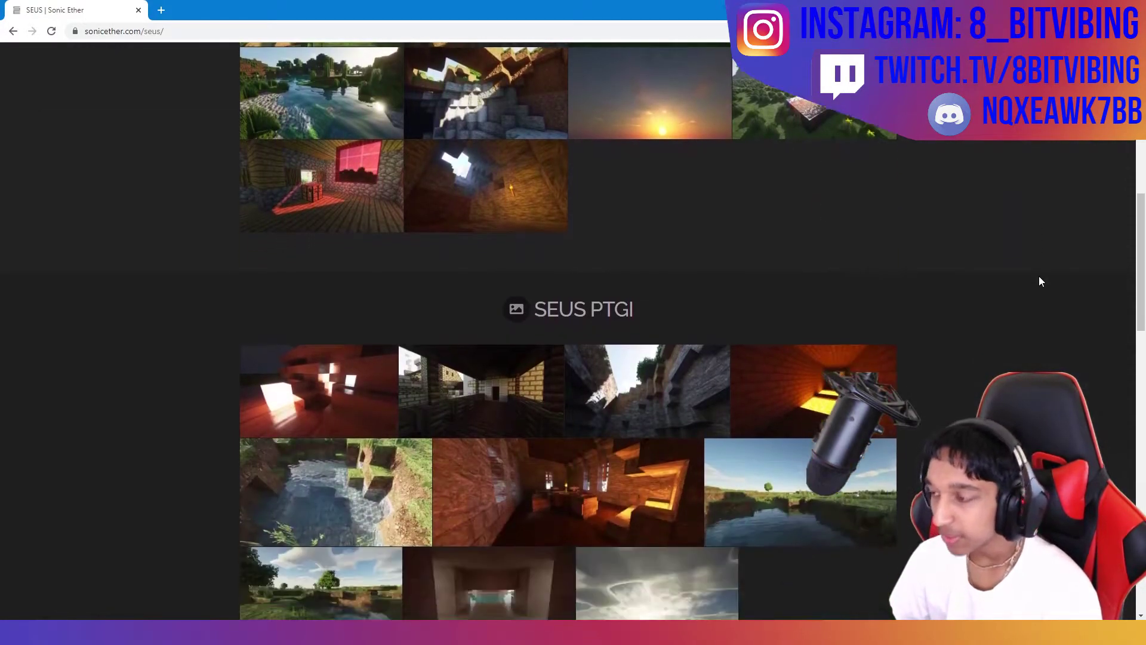
scroll(1040, 282, up, 3)
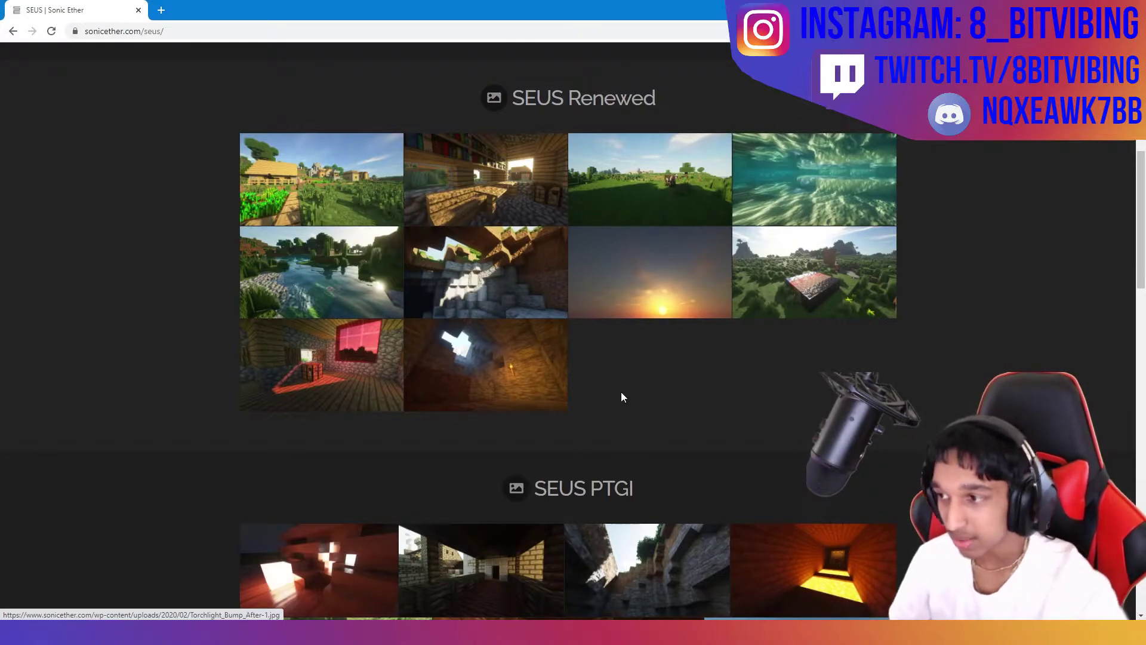
scroll(623, 393, down, 4)
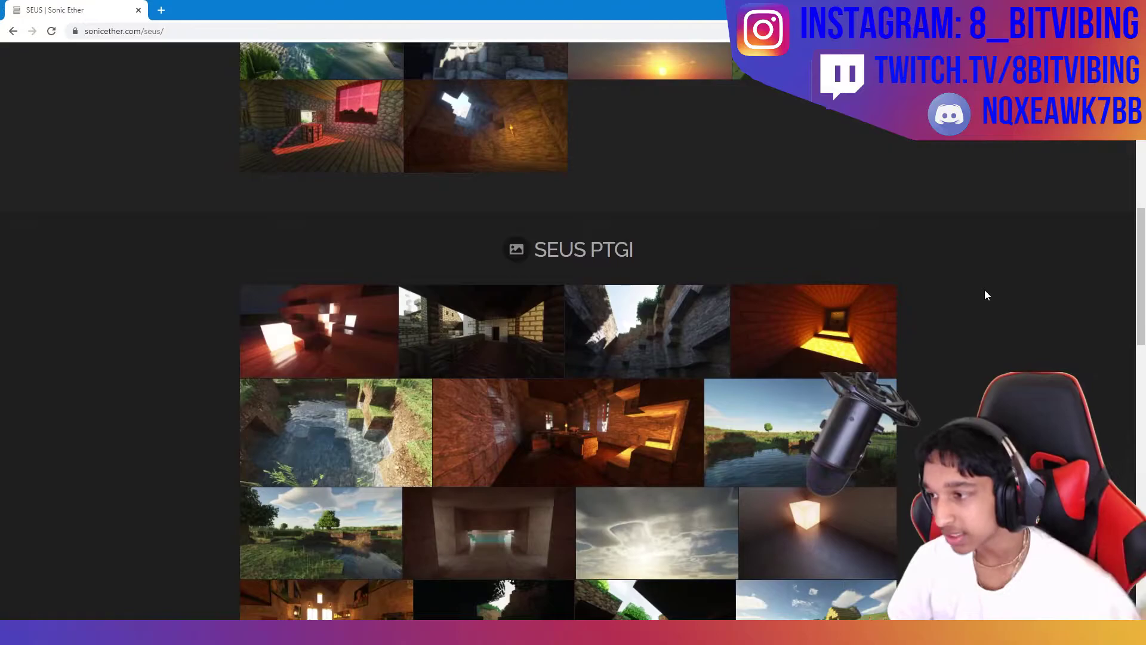
scroll(982, 293, down, 1)
scroll(978, 313, up, 8)
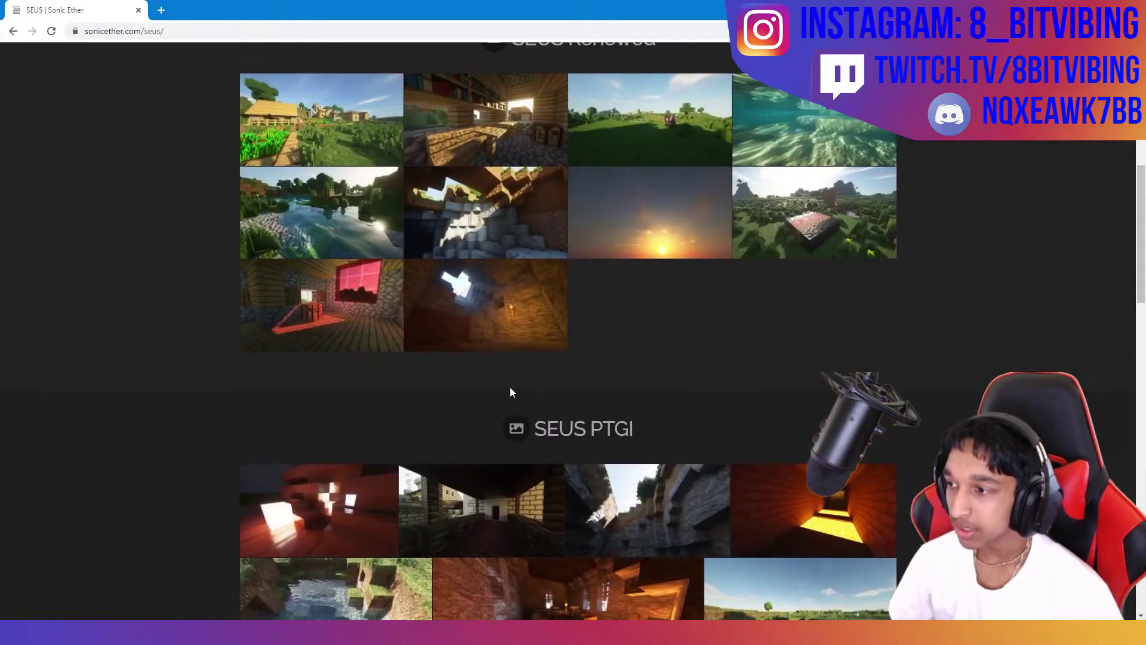
scroll(1009, 332, down, 15)
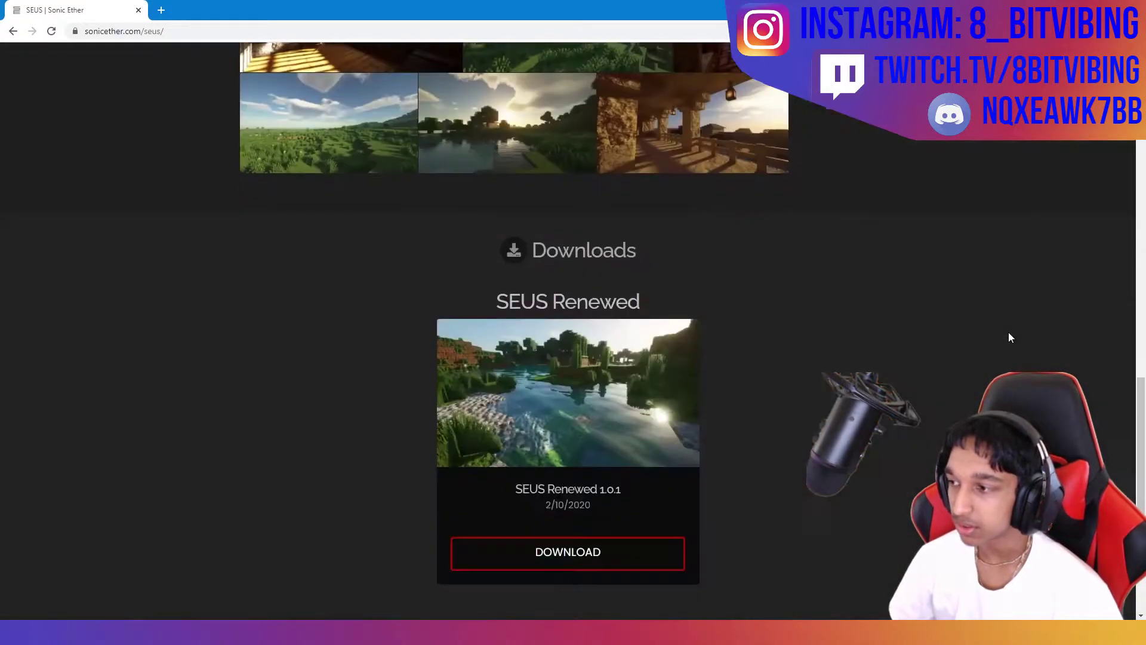
scroll(926, 287, up, 2)
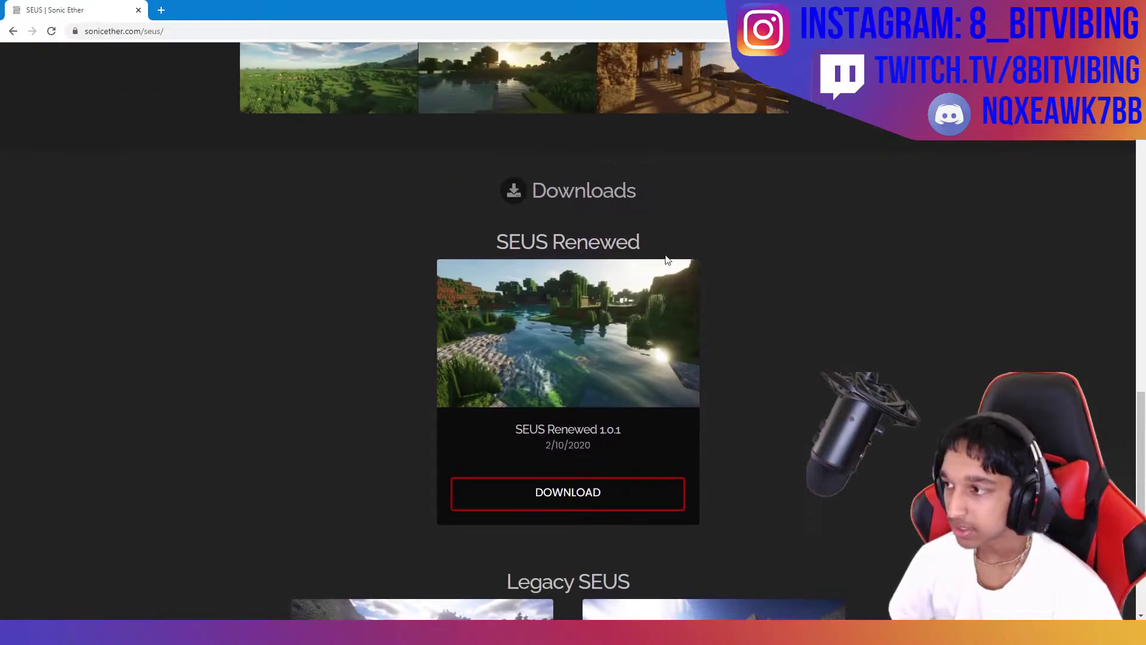
Download SEUS Renewed v1.0.1 after accepting the EULA, and restore the browser to a smaller window
click(578, 497)
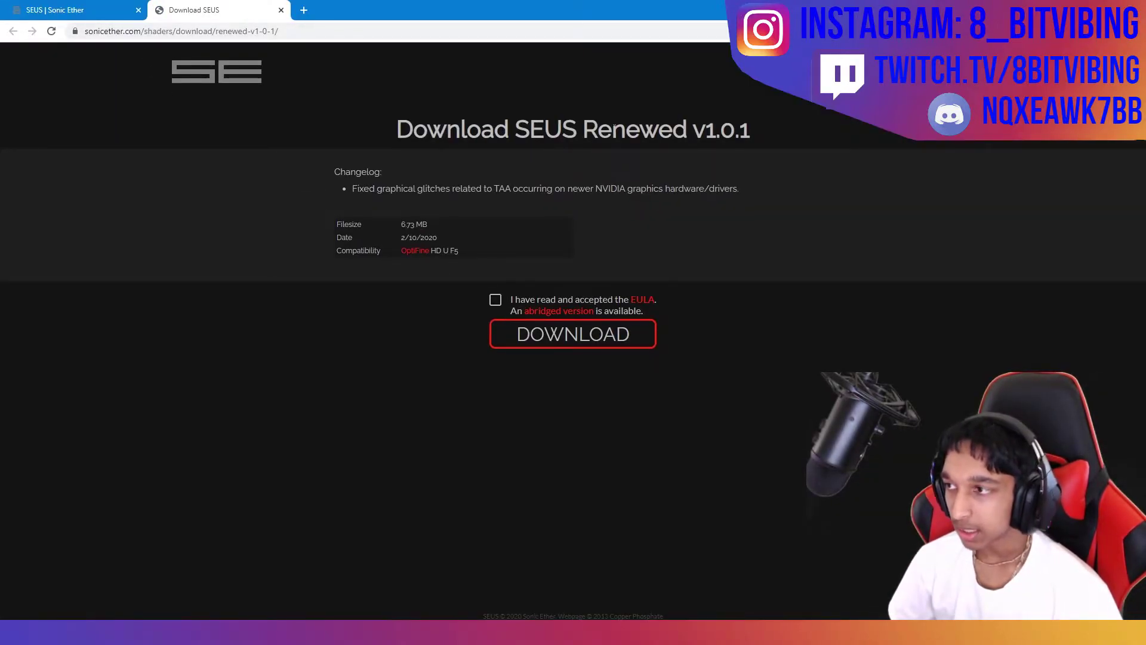
click(495, 300)
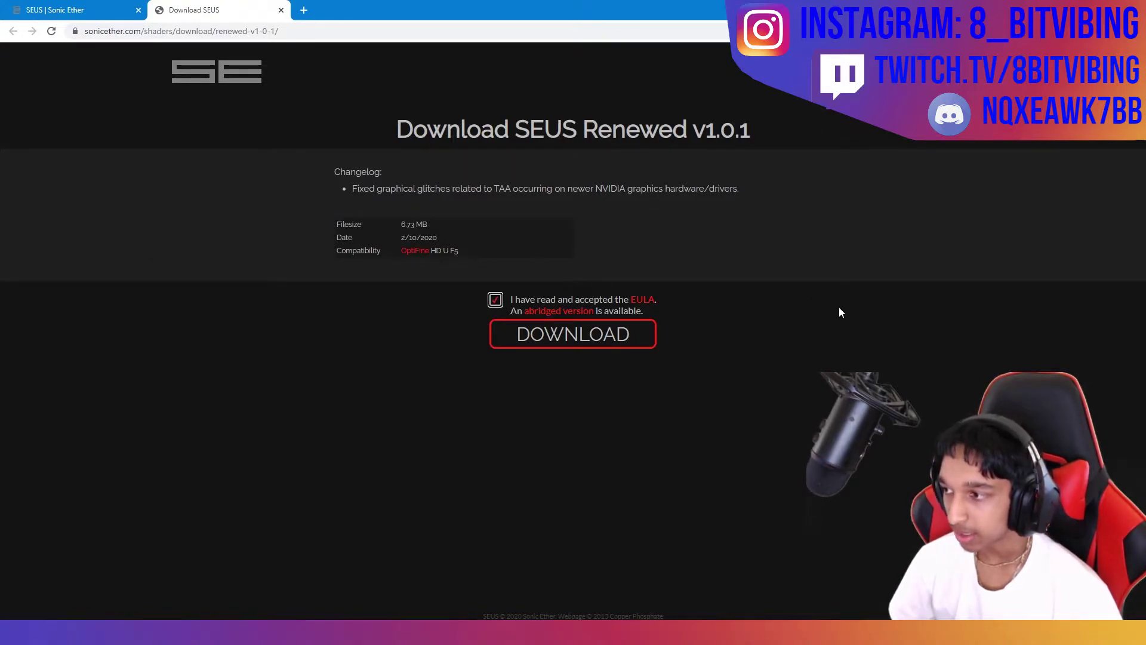
click(589, 333)
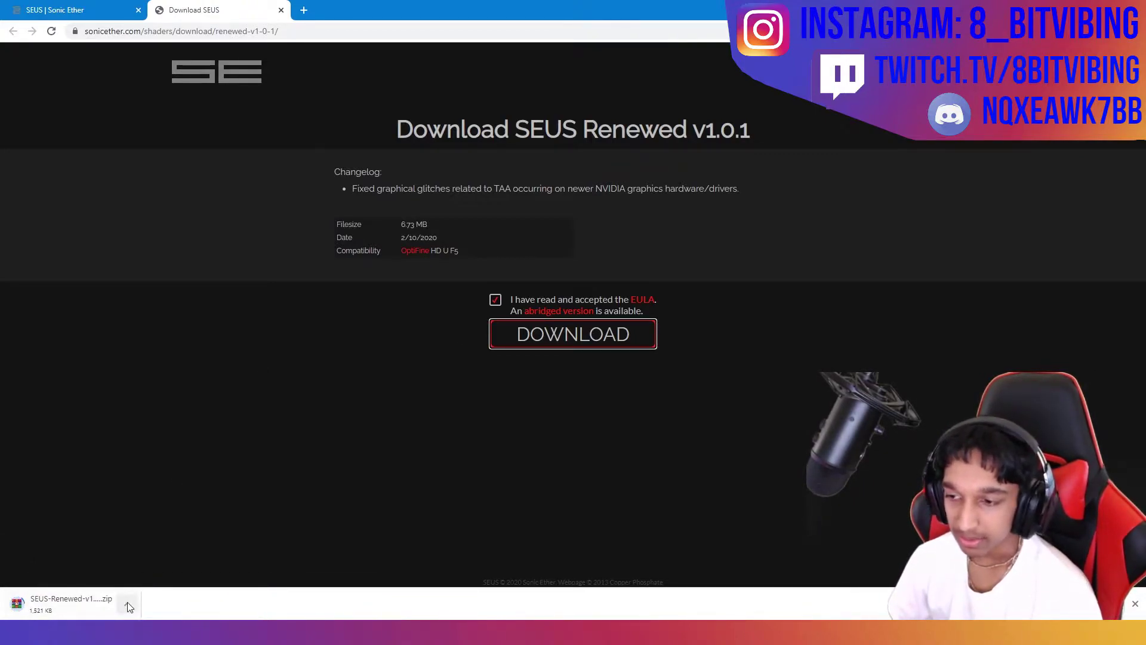
click(129, 608)
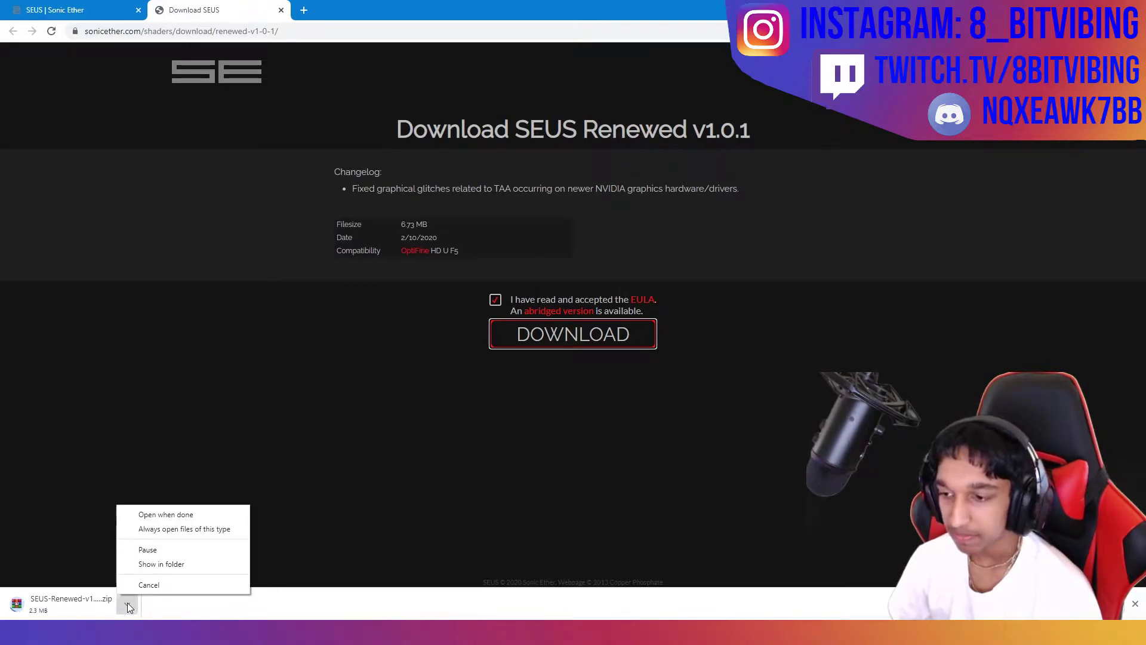
click(200, 611)
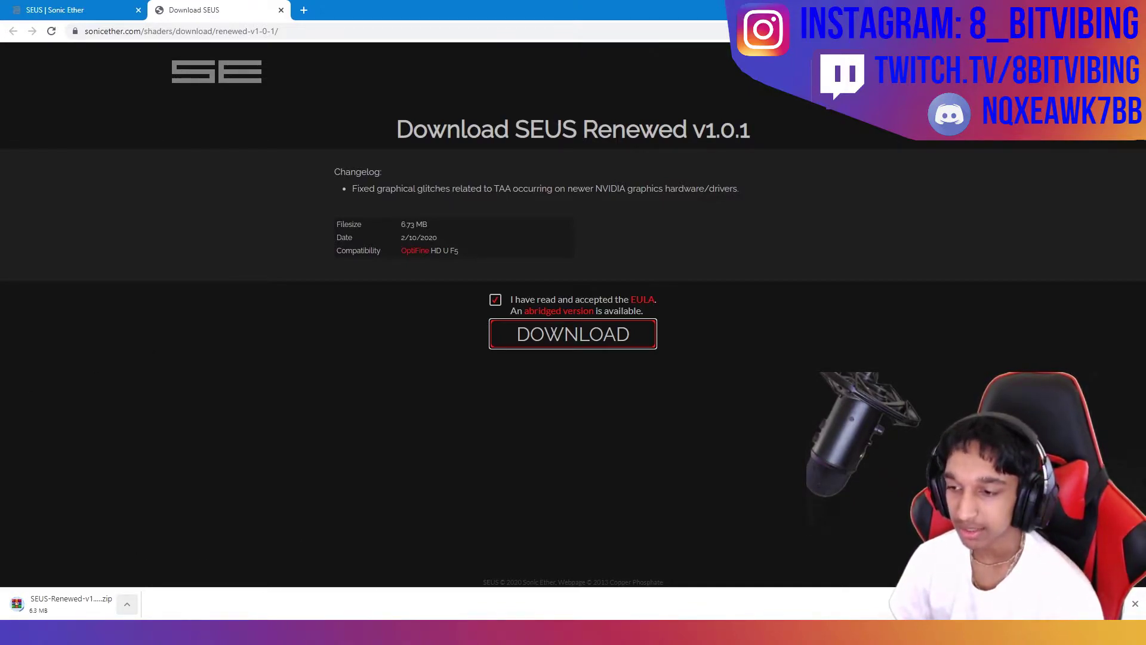
key(super+Down)
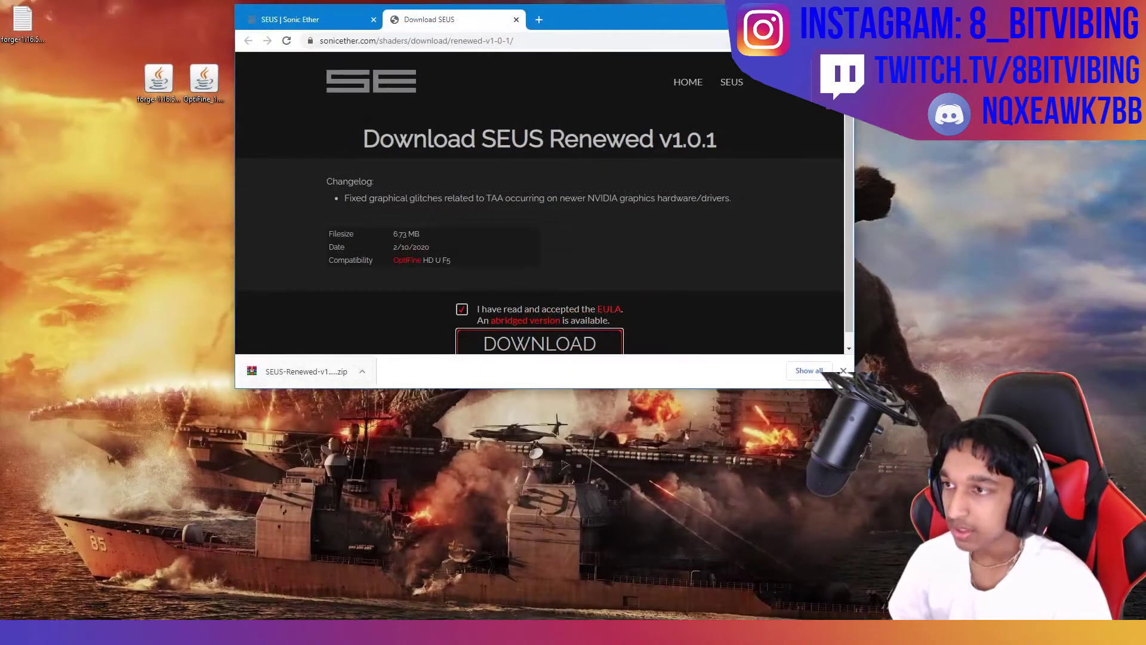
Place the downloaded SEUS Renewed zip on the desktop below the Forge installer
drag(304, 372, 143, 224)
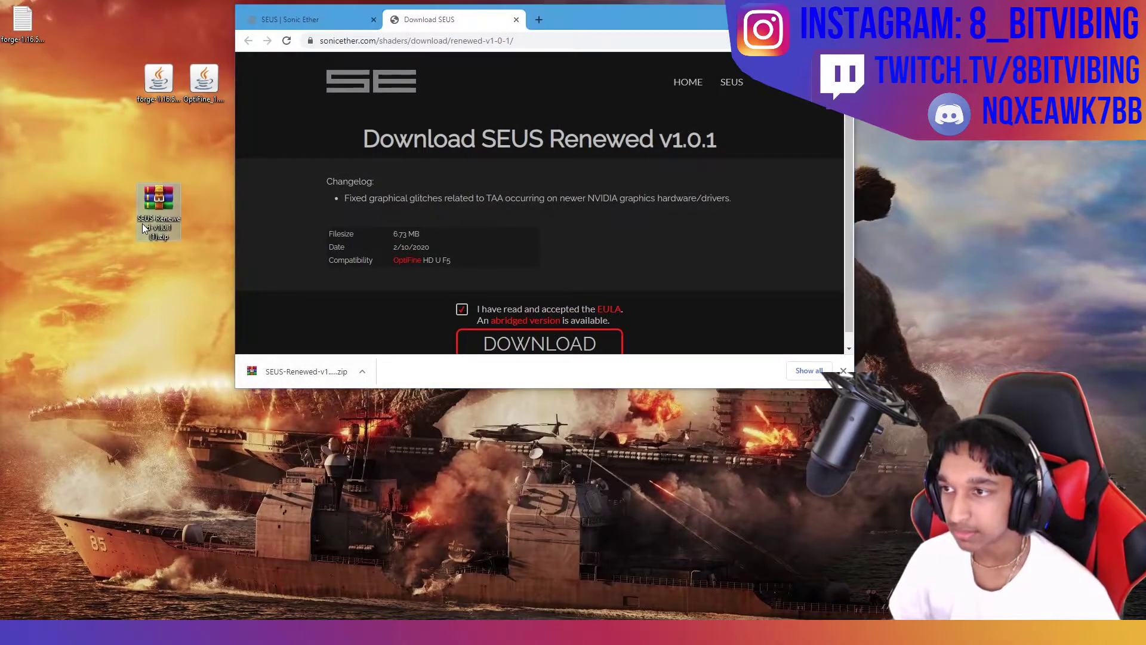
click(242, 196)
click(160, 199)
Check which programs can open the SEUS zip, inspect its shaders folder in WinRAR, and close the archive
right_click(161, 194)
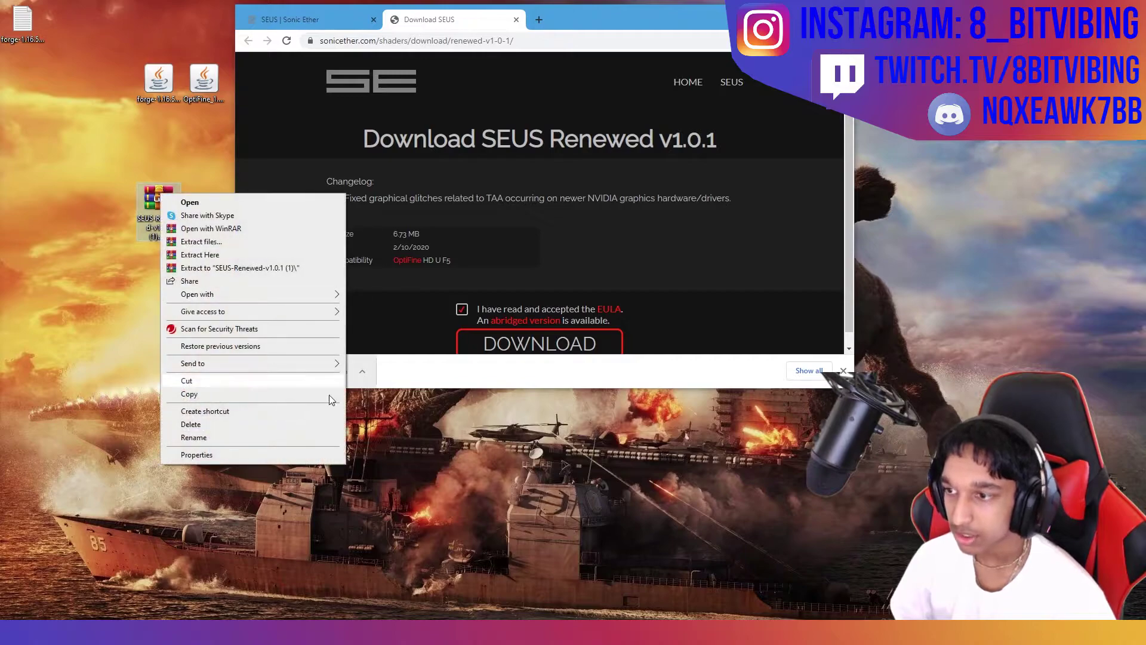
mouse_move(246, 295)
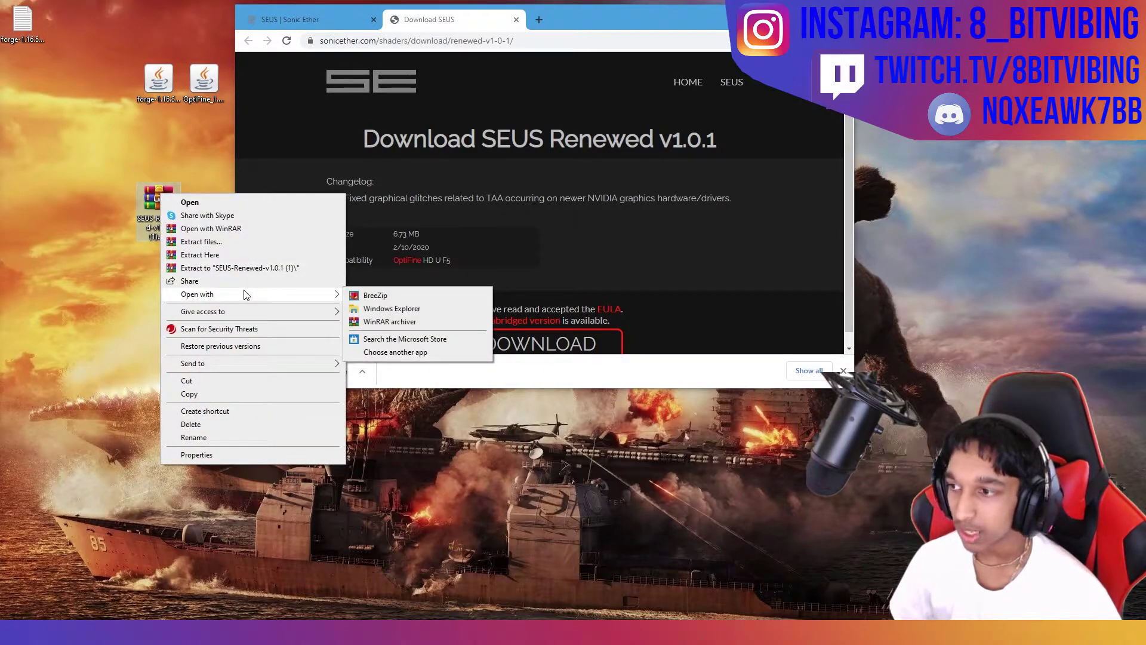
click(76, 242)
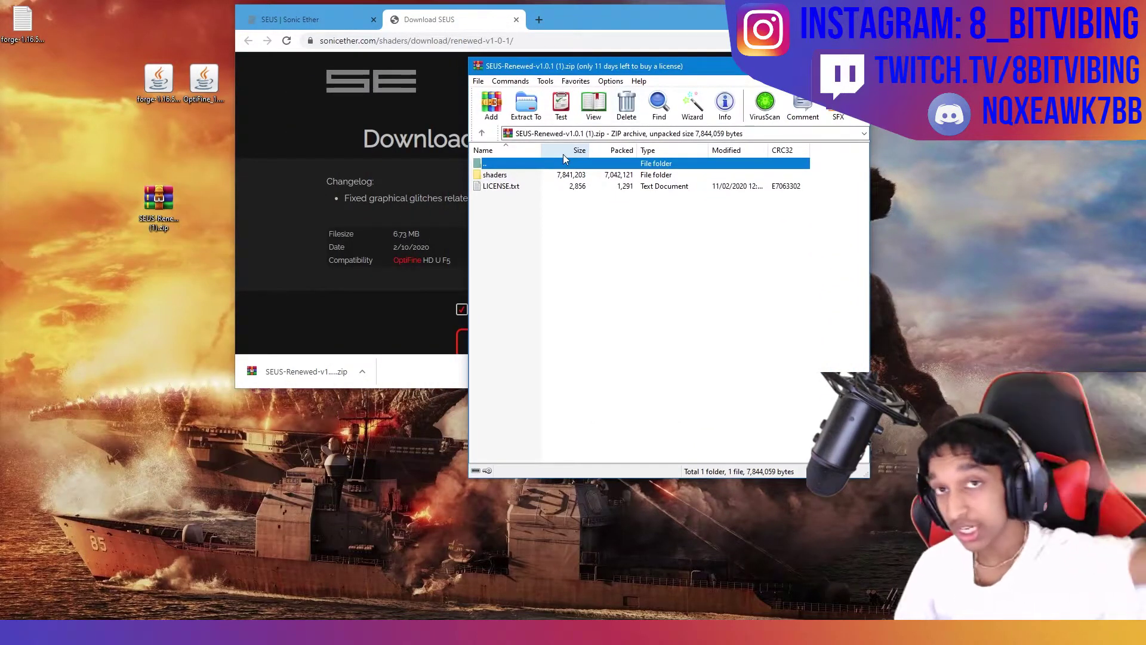
click(492, 179)
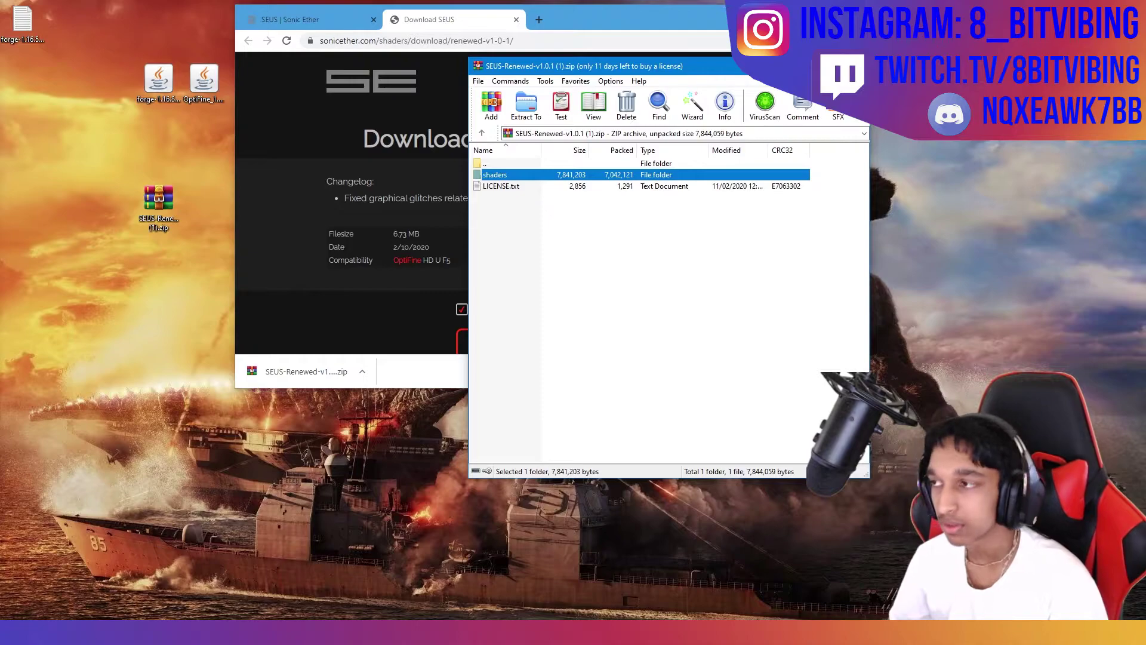
key(alt+F4)
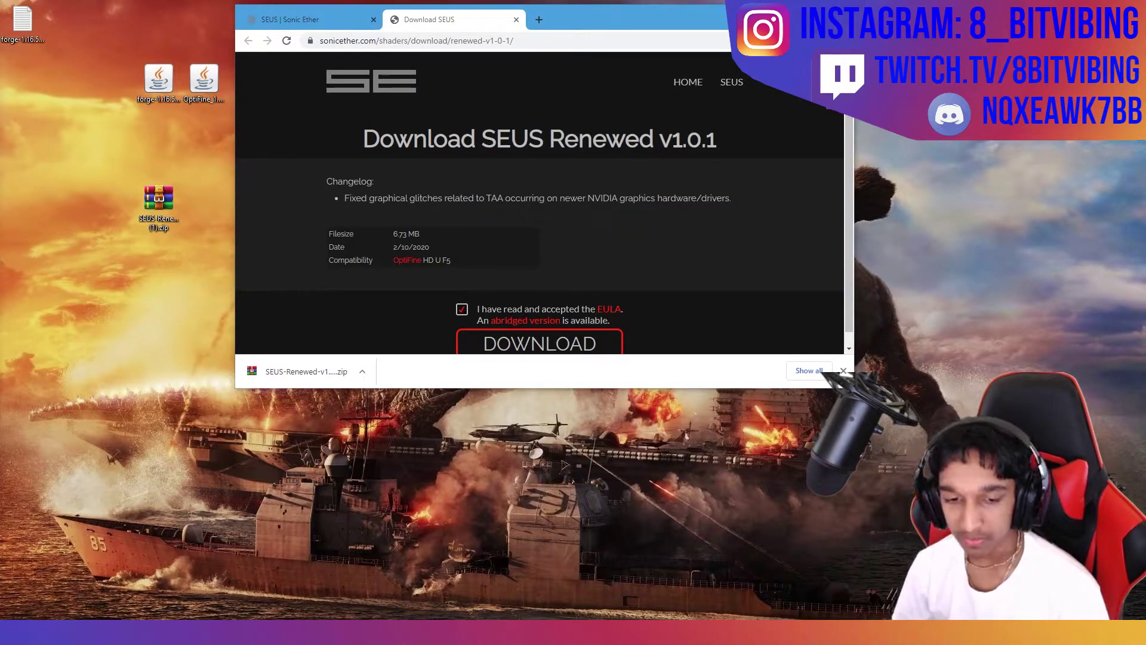
Launch the forge 1.16.5-forge-36.0.46 profile from the Minecraft Launcher and maximise the game window
click(535, 352)
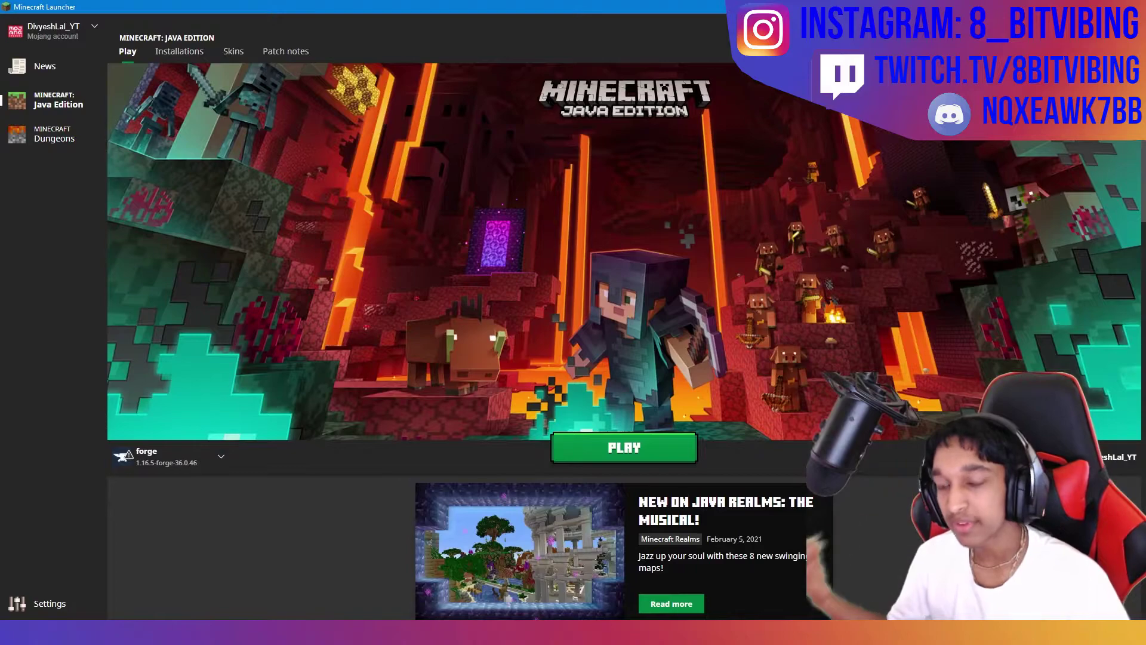
click(662, 447)
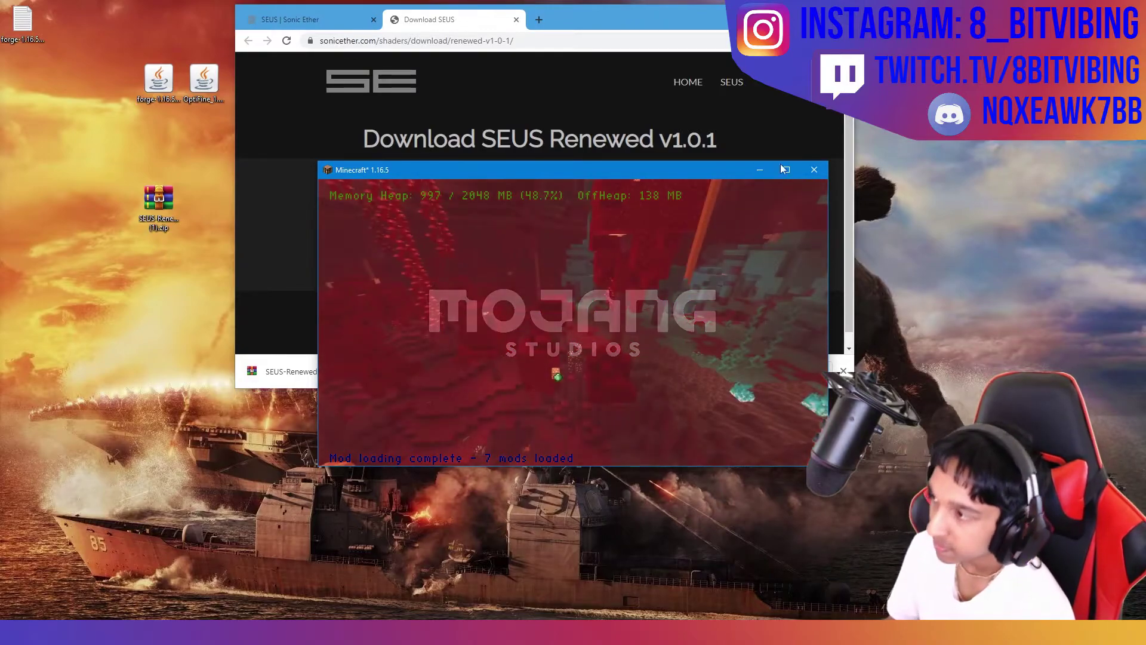
click(786, 170)
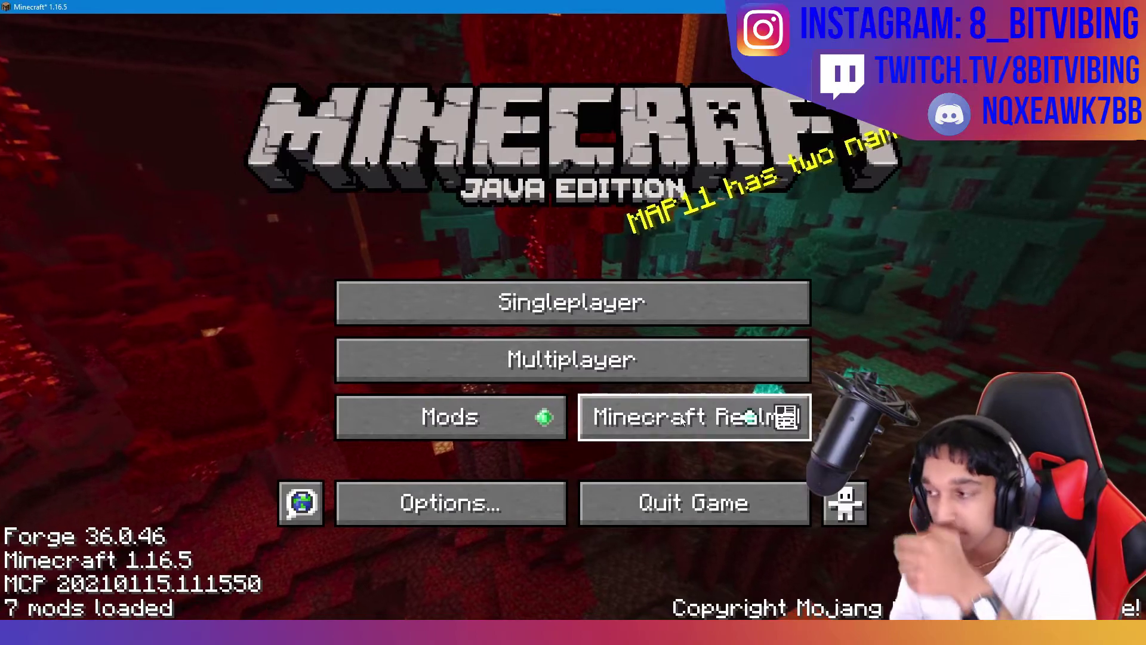
Go to the Shaders screen within the game's video settings and open the shaderpacks folder
click(458, 493)
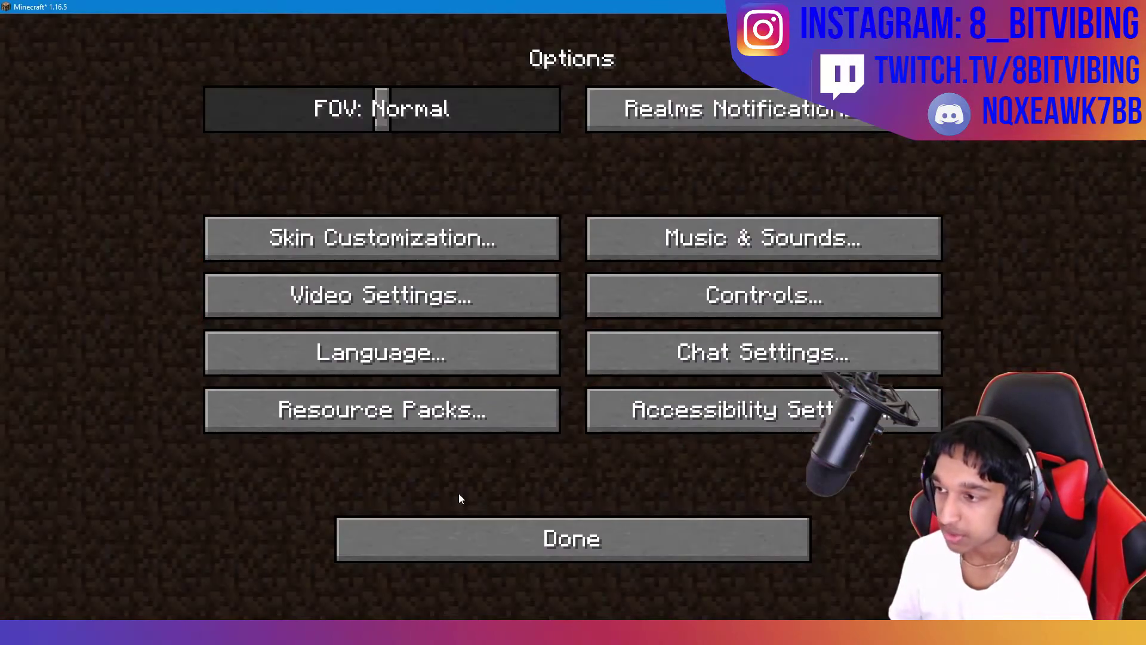
click(396, 302)
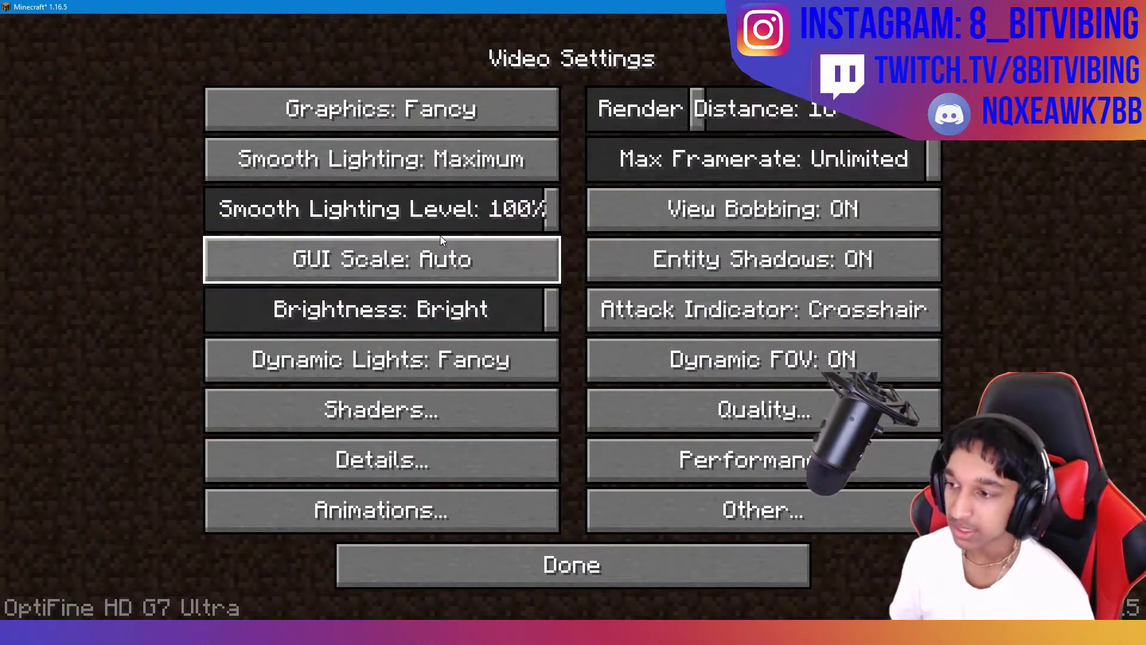
click(374, 412)
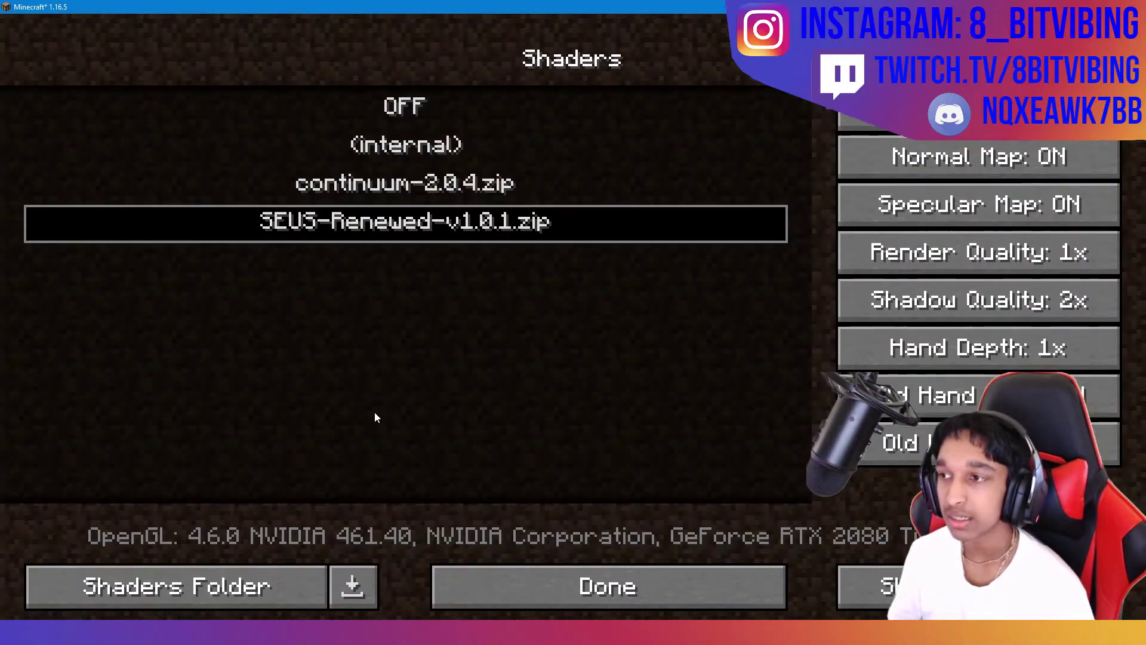
click(199, 581)
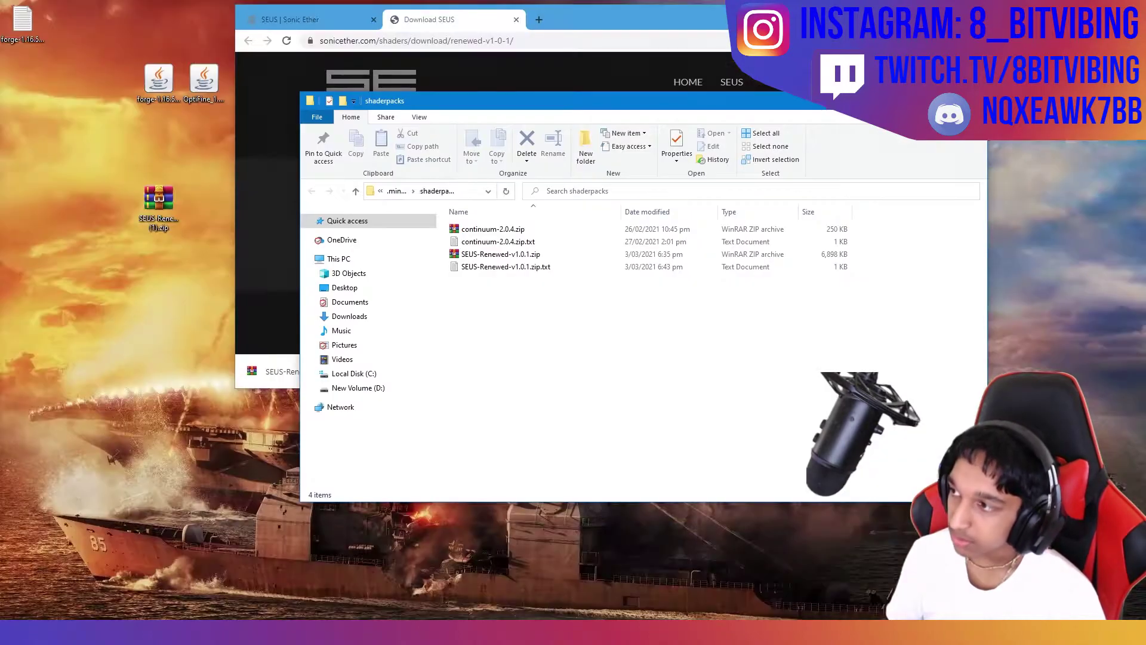
Move the SEUS zip aside on the desktop and clear the browser window from behind the shaderpacks folder
mouse_move(150, 209)
mouse_down()
mouse_move(181, 193)
mouse_move(568, 200)
mouse_move(600, 299)
mouse_move(137, 198)
mouse_up()
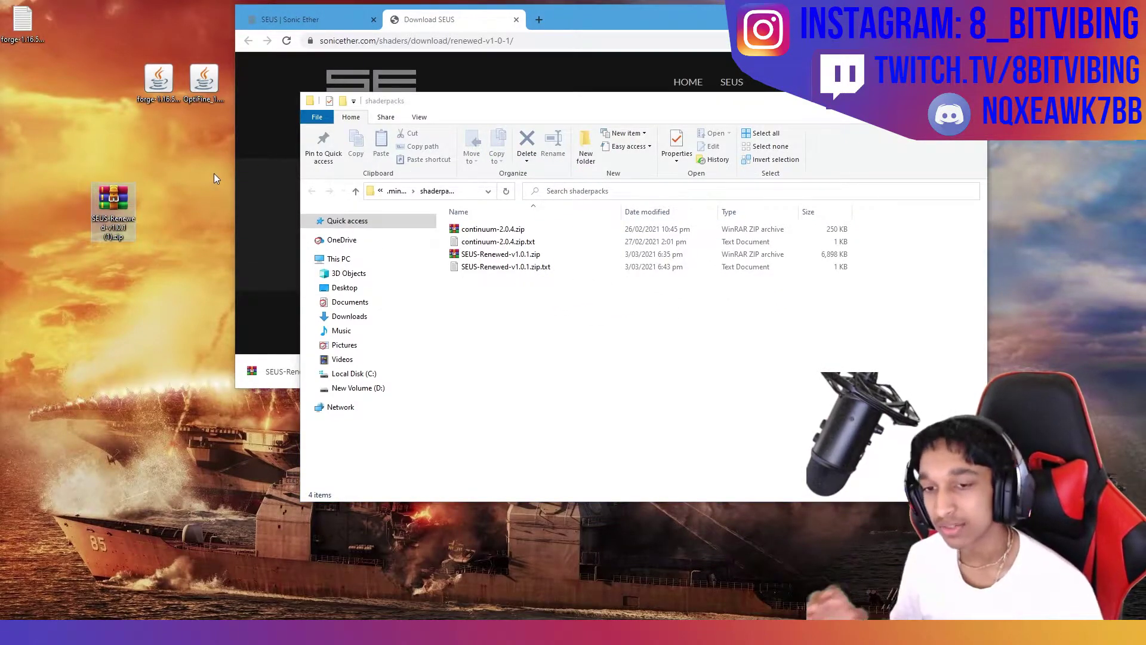
click(709, 21)
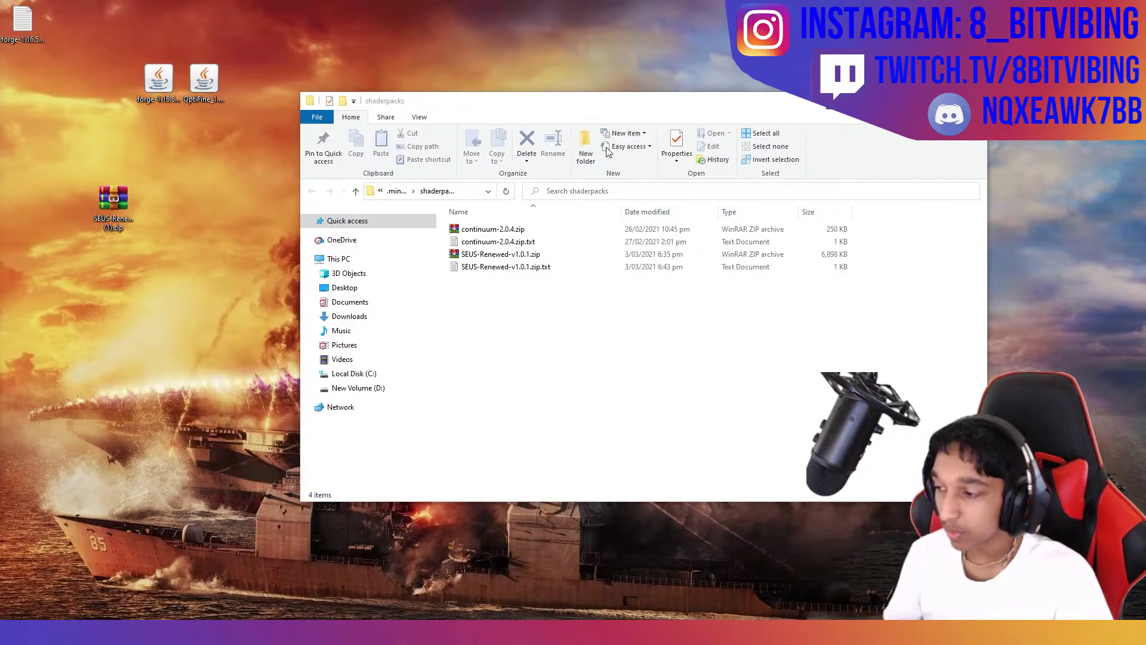
Switch back to Minecraft and leave the Shaders, Video Settings and Options screens
key(alt+Tab)
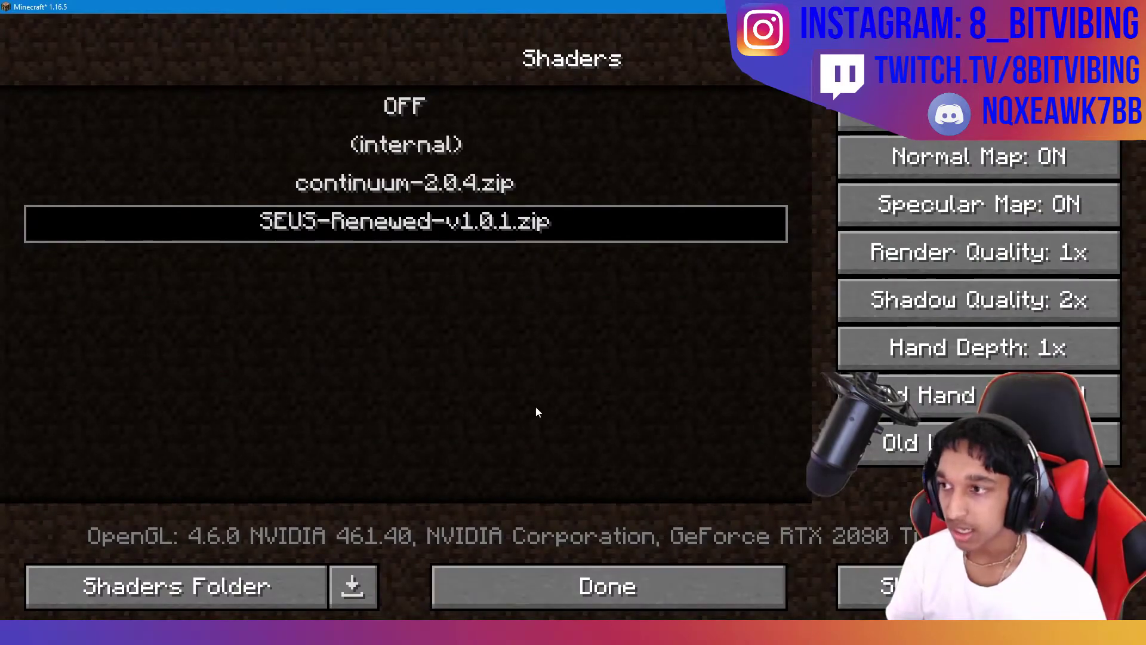
click(591, 588)
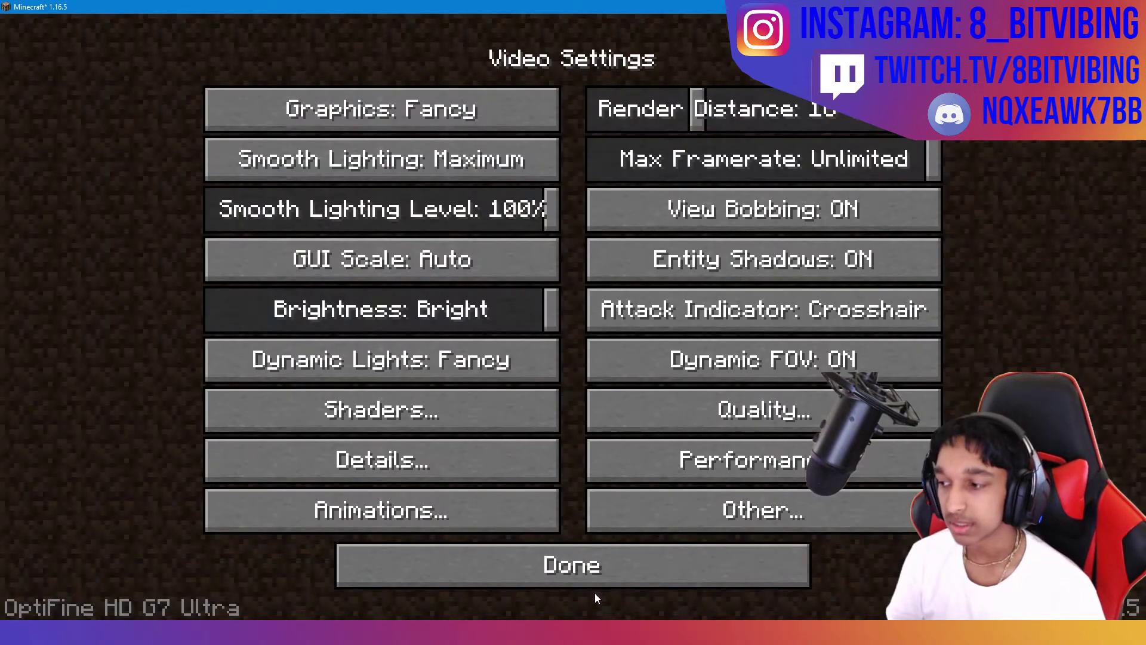
click(515, 575)
click(481, 552)
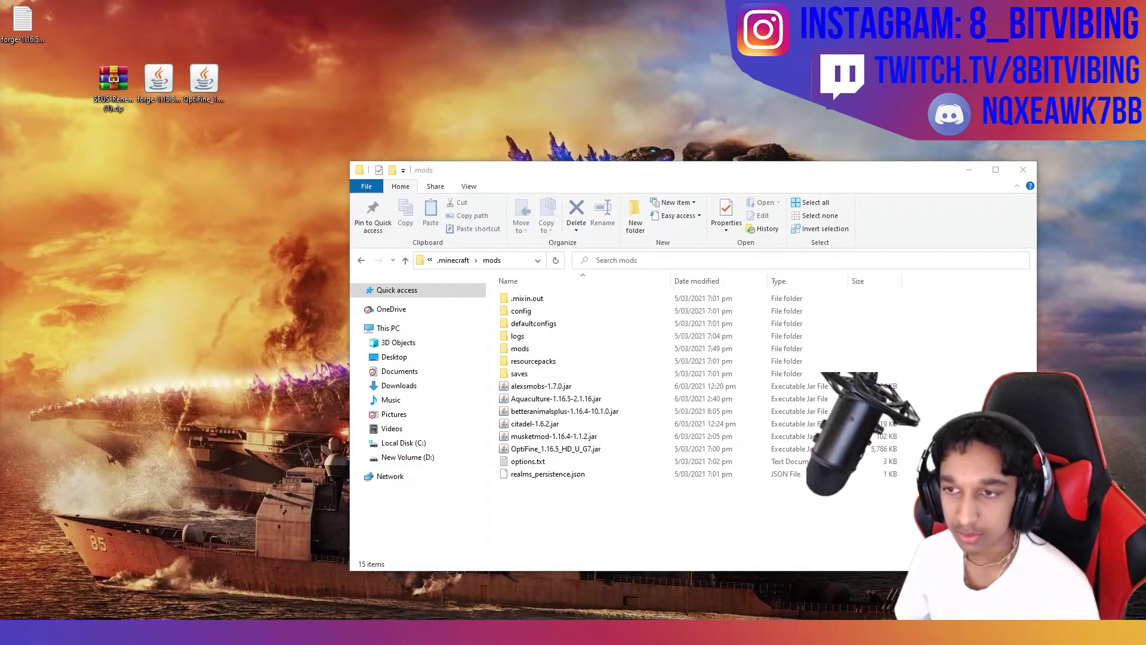
Bring up the Vanilla Hammers page on CurseForge and examine its description, hammer types, advancements and mod loader requirements
drag(0, 120, 307, 95)
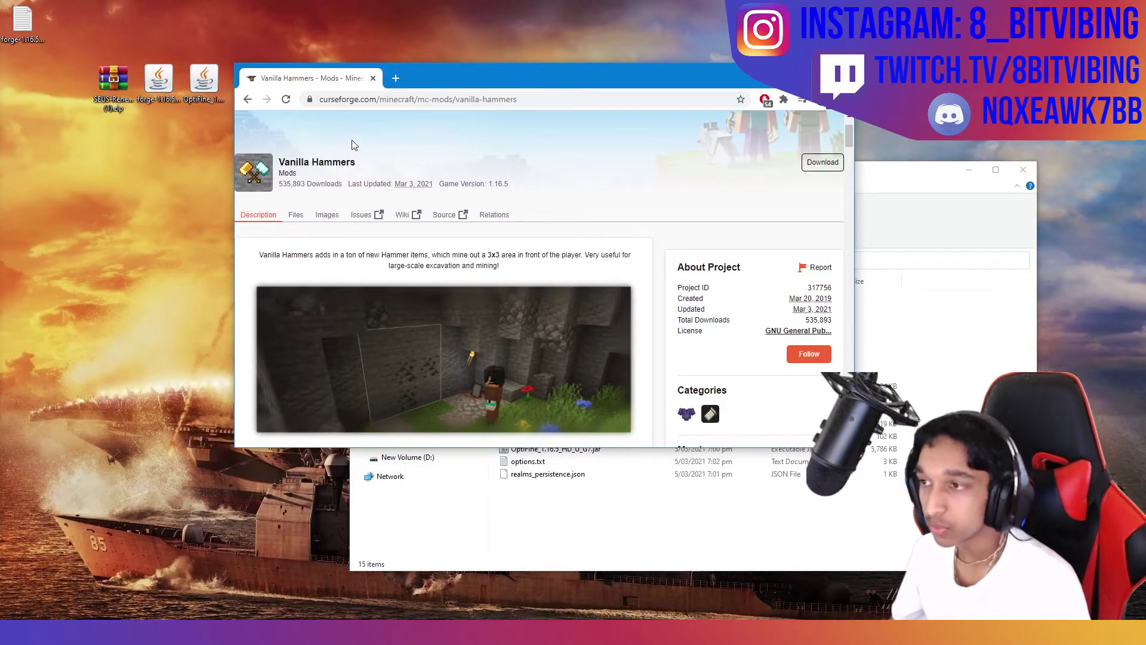
scroll(352, 145, up, 2)
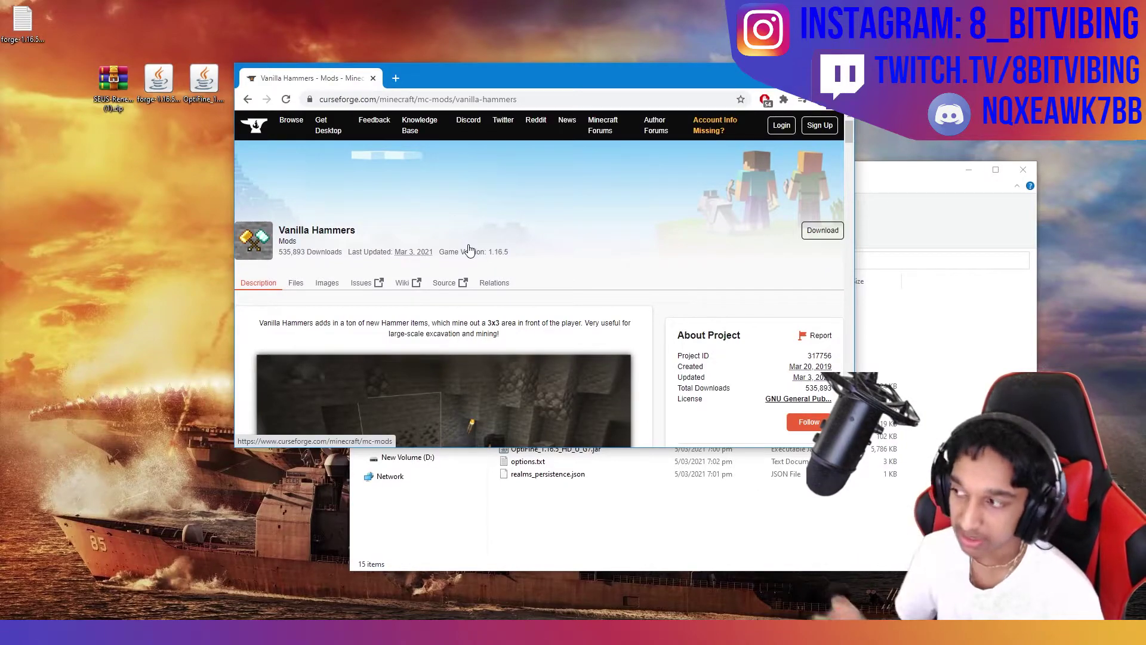
scroll(496, 257, down, 7)
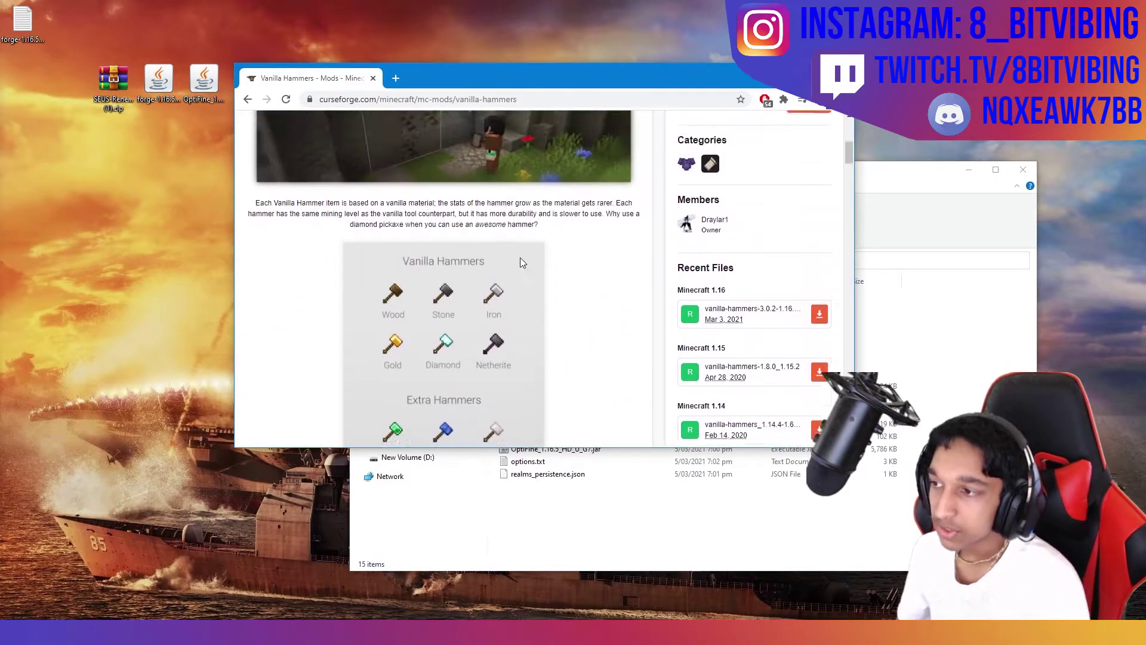
scroll(520, 262, down, 5)
scroll(534, 147, down, 10)
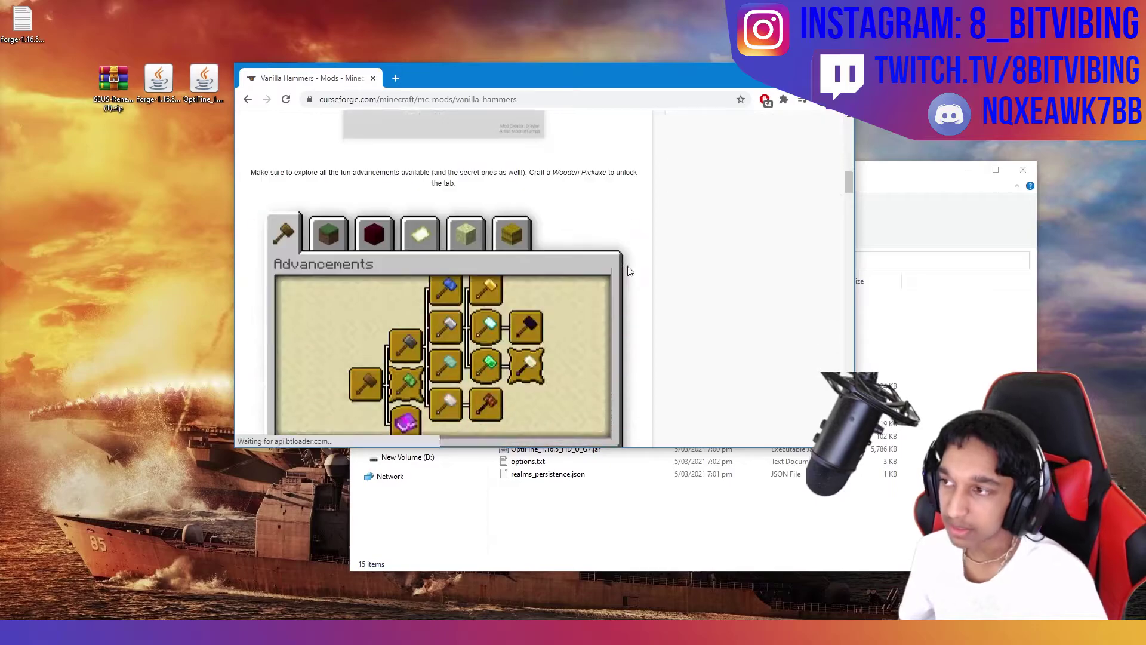
scroll(633, 287, up, 20)
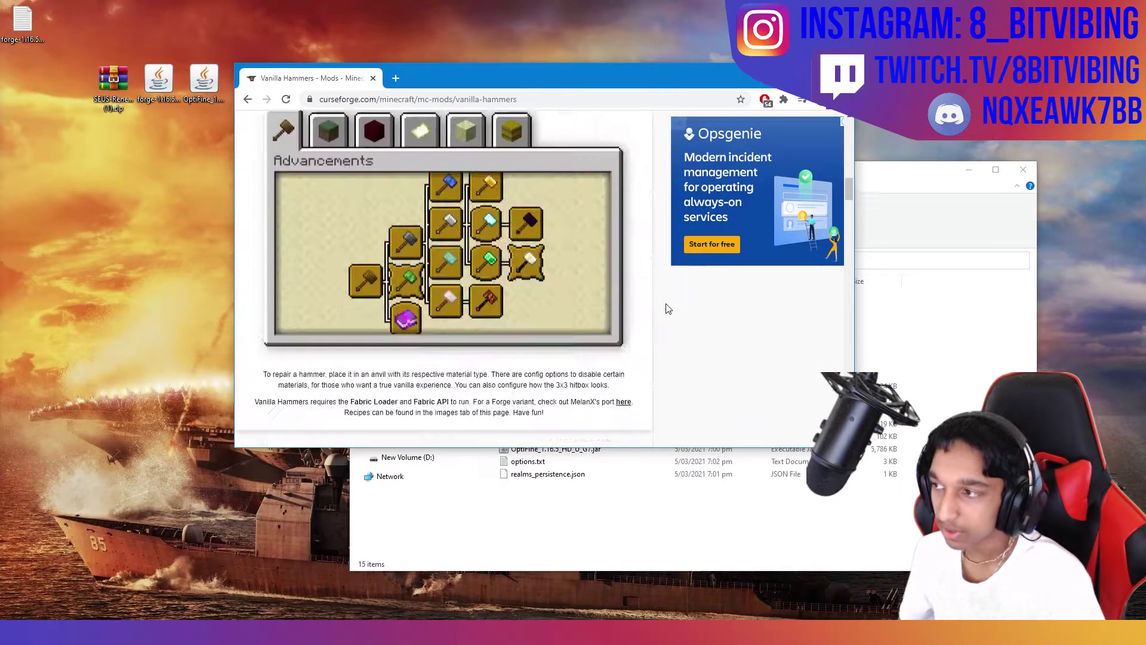
scroll(639, 295, down, 6)
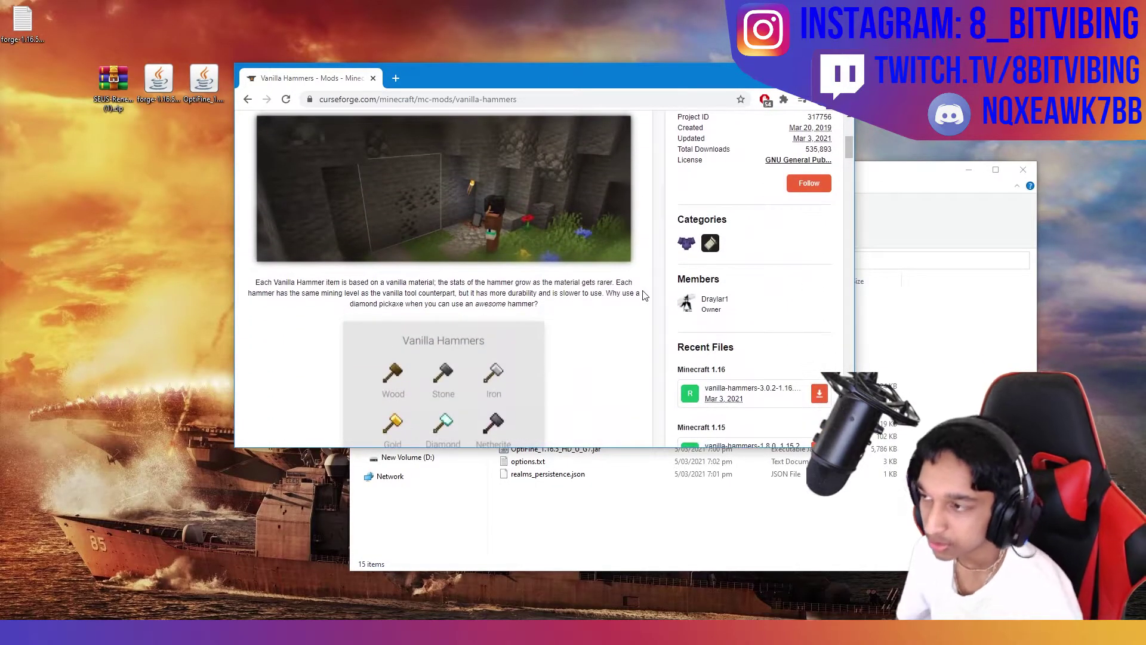
scroll(594, 265, down, 2)
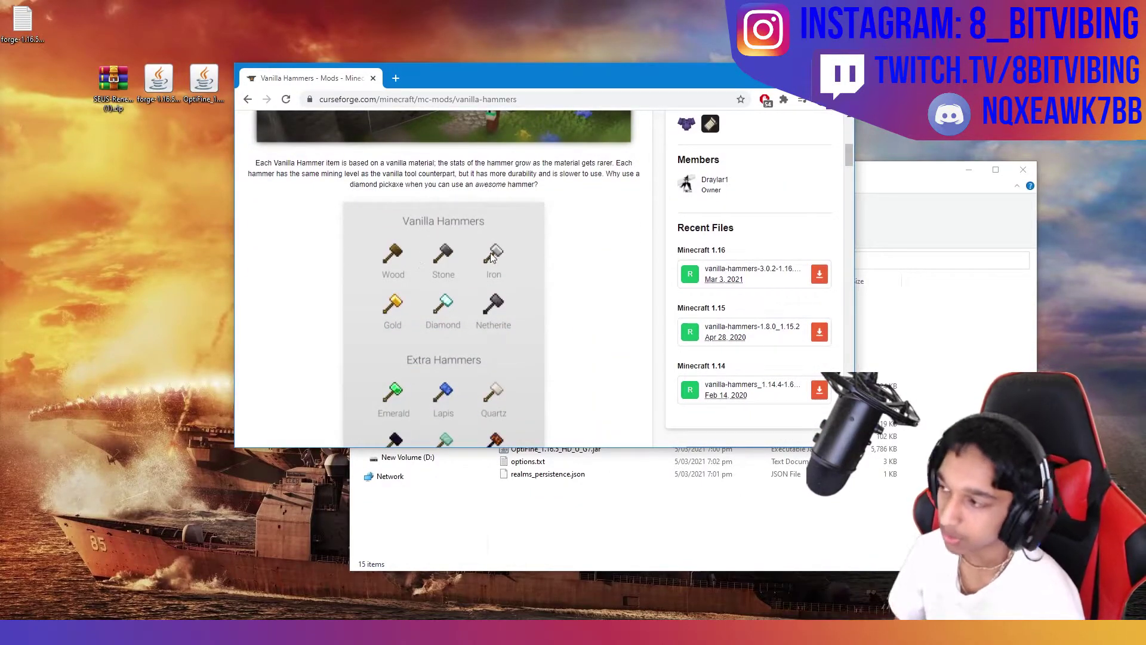
scroll(743, 376, up, 5)
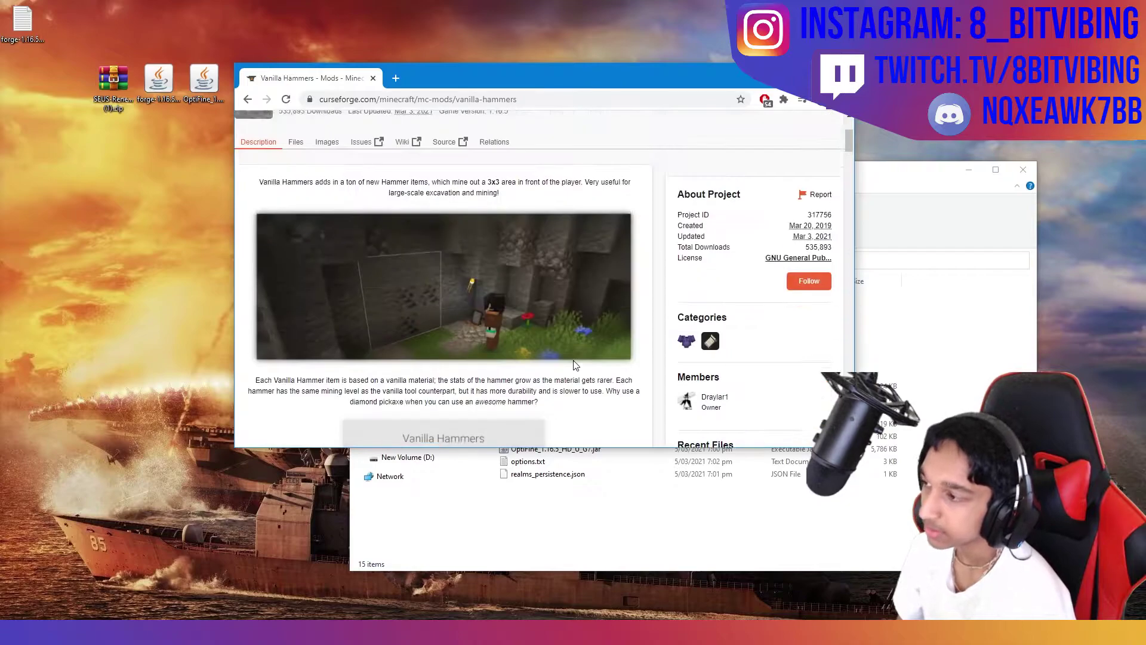
Download vanilla-hammers-3.0.2-1.16.5.jar from the mod's recent files and keep it despite the browser's safety prompt
click(295, 226)
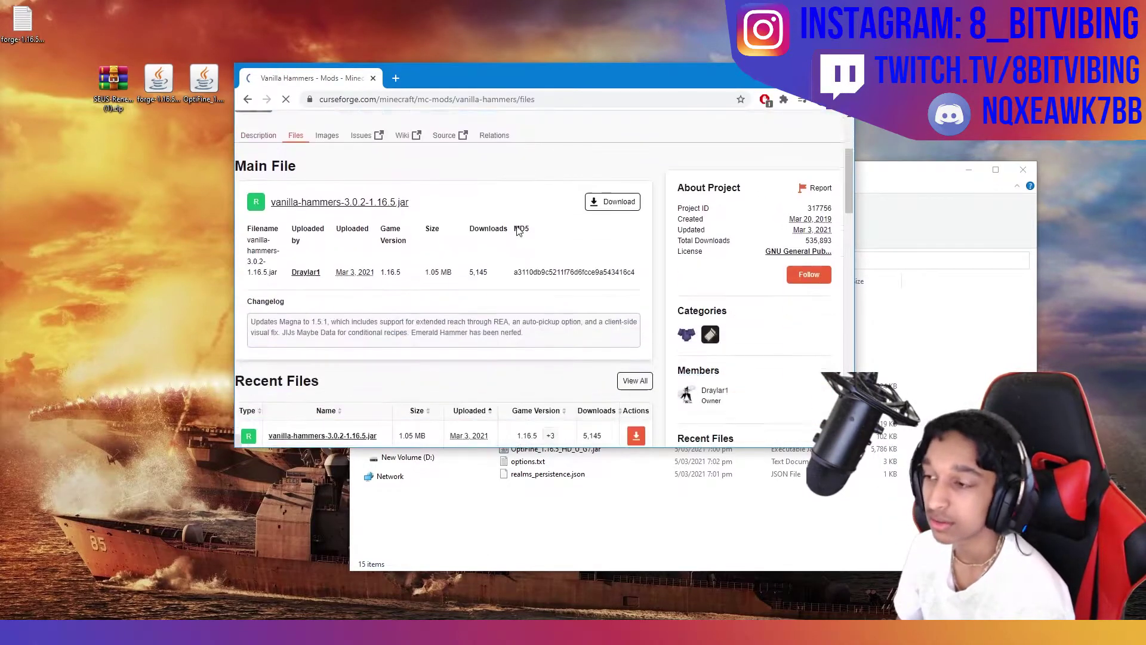
scroll(519, 231, down, 2)
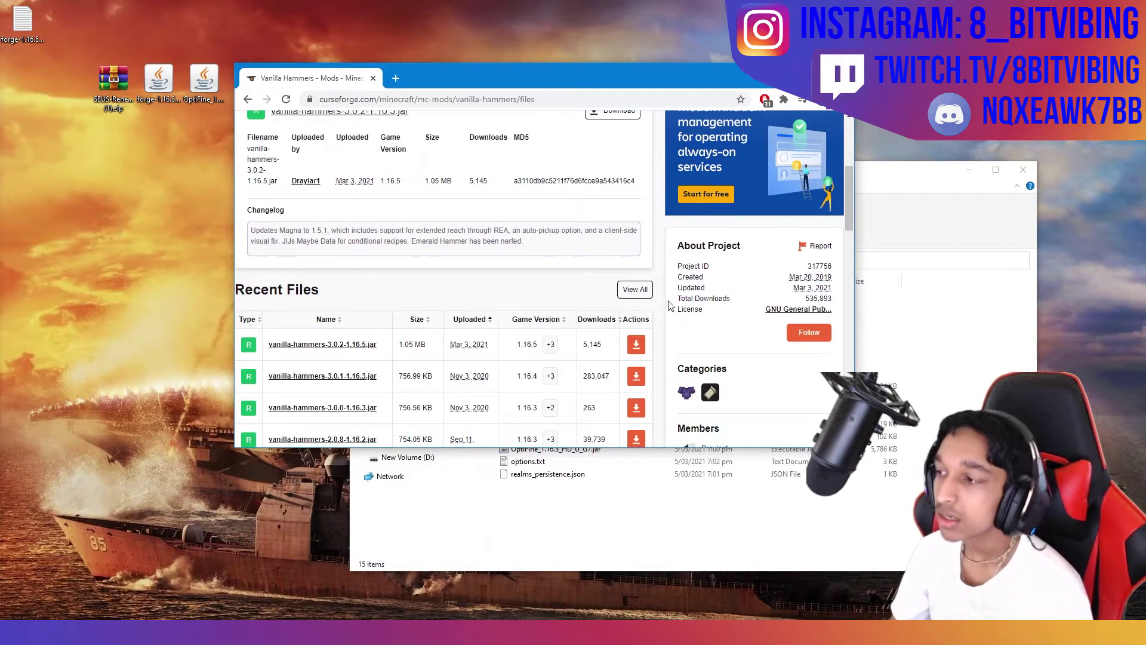
click(636, 347)
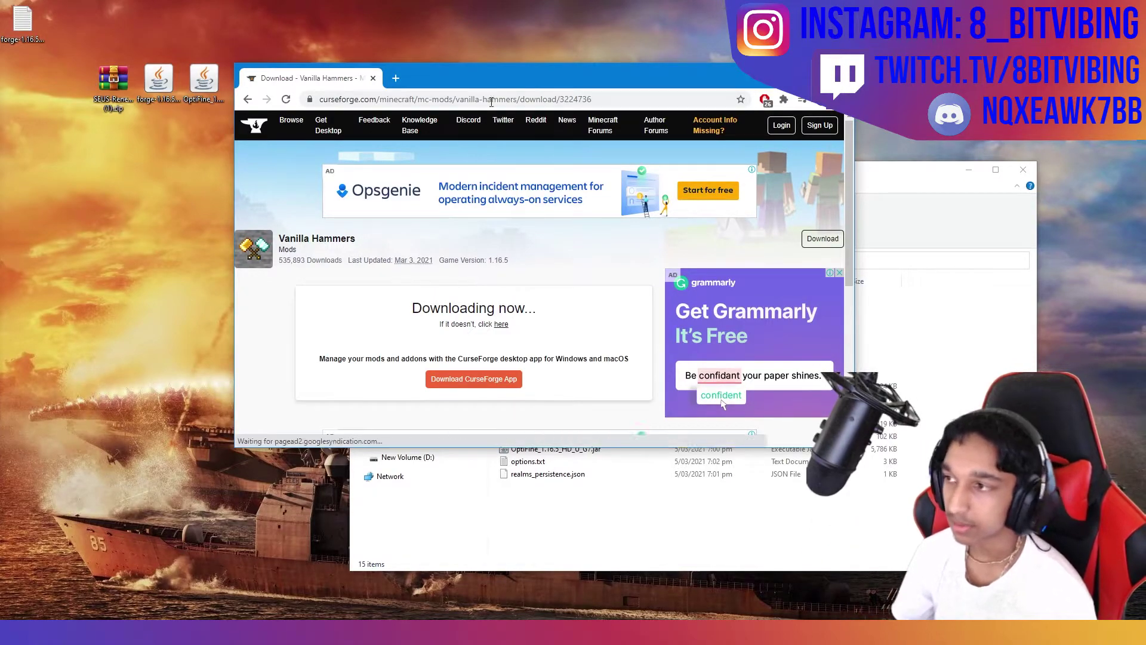
drag(479, 74, 329, 50)
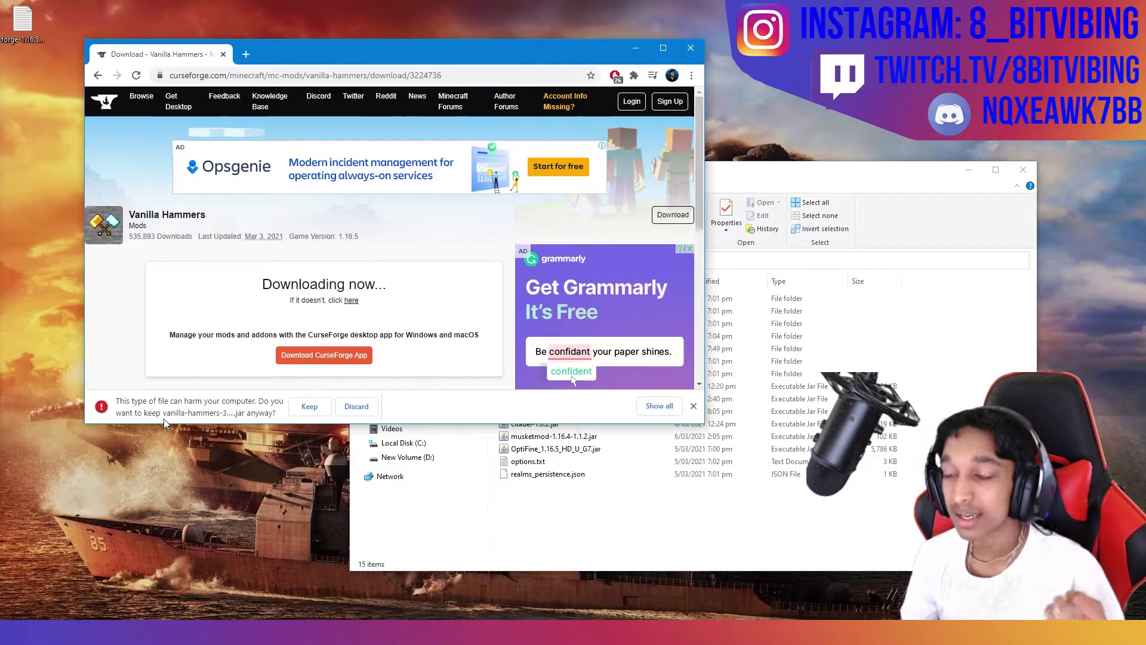
click(308, 406)
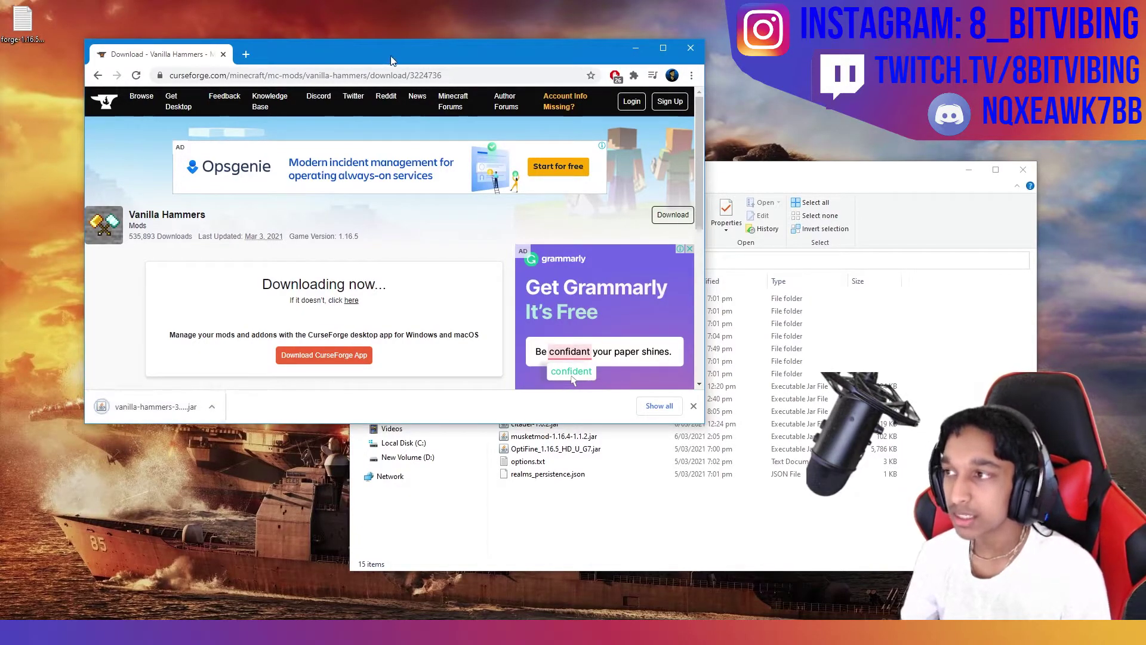
Arrange the browser and mods folder side by side and add the Vanilla Hammers jar to the mods folder
drag(478, 49, 413, 36)
drag(819, 171, 914, 123)
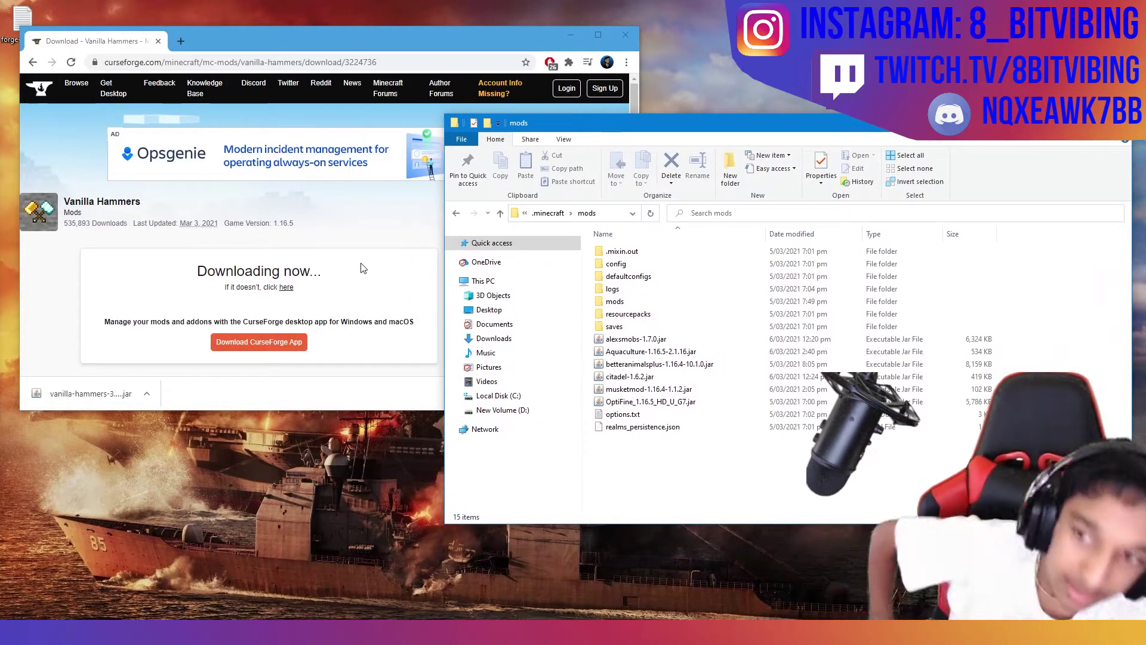
drag(68, 385, 726, 476)
click(727, 475)
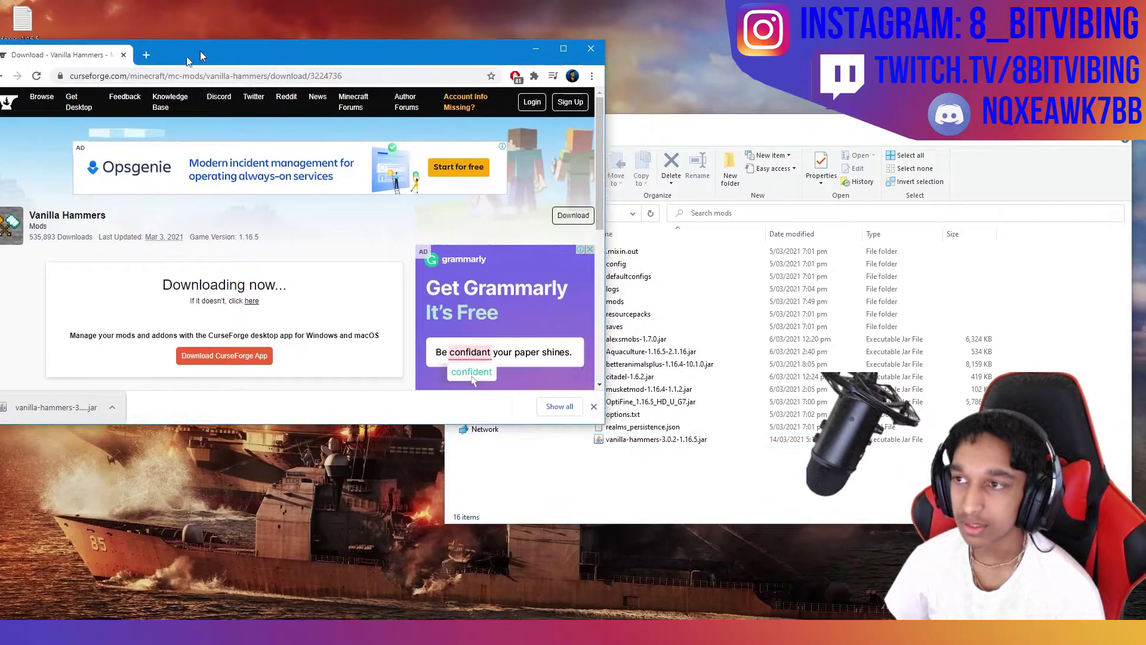
Maximise the relaunched Minecraft 1.16.5 window to check how the Vanilla Hammers and Traverse mods load
click(158, 41)
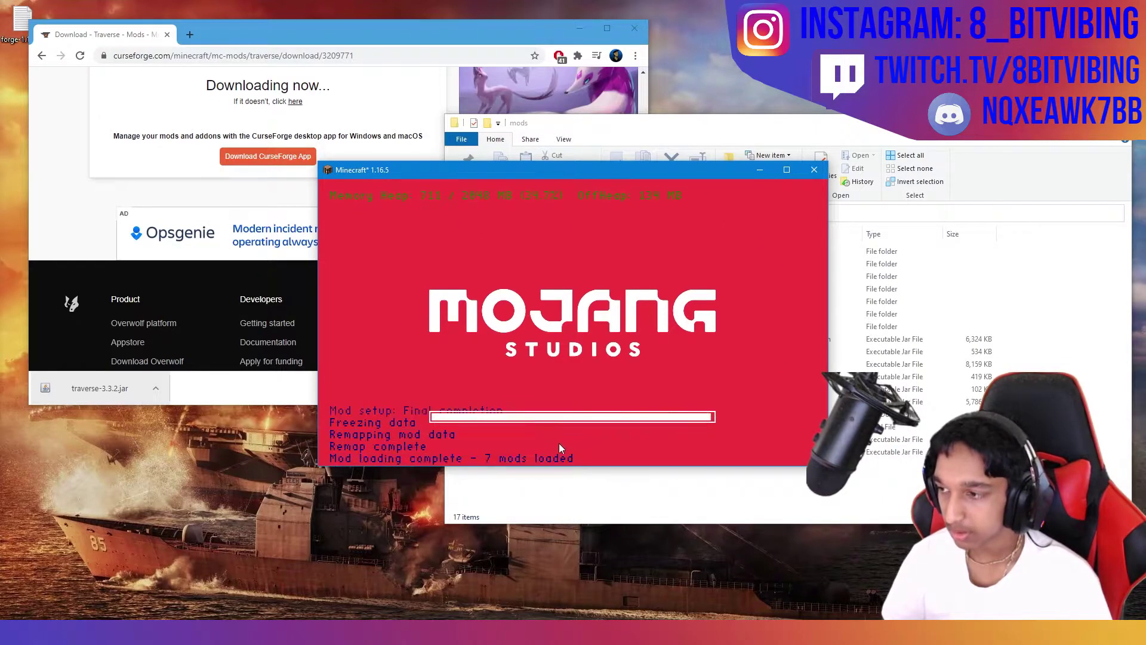
click(788, 171)
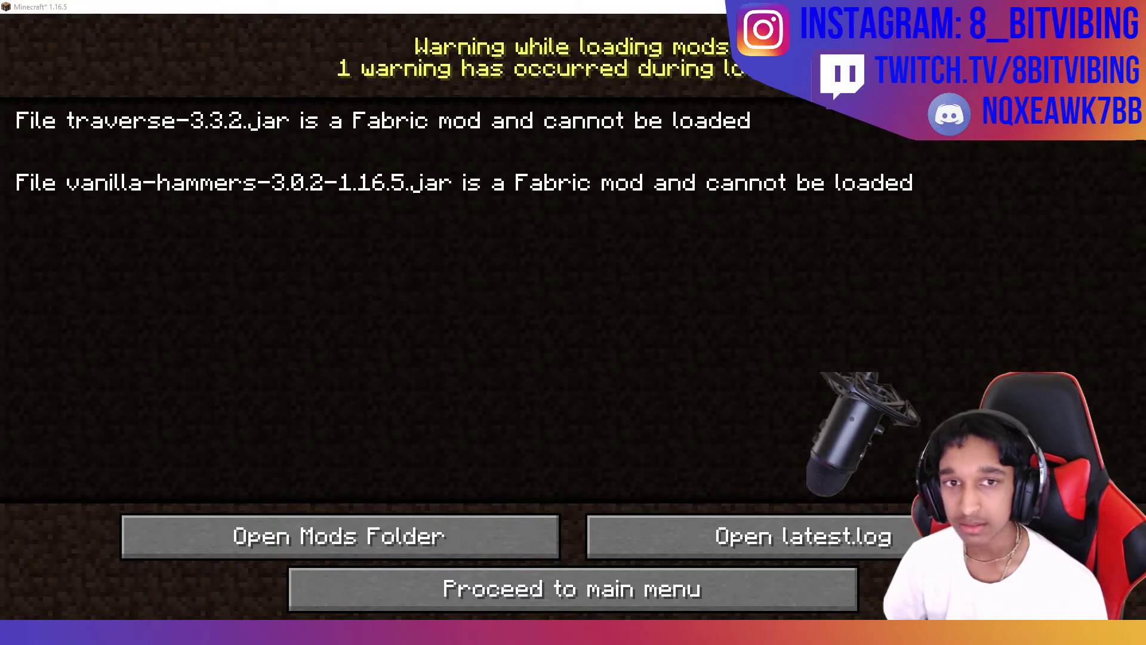
Switch to the browser and examine the description page of the Vanilla Hammers [Forge] mod
key(alt+Tab)
scroll(522, 307, down, 1)
scroll(522, 306, up, 3)
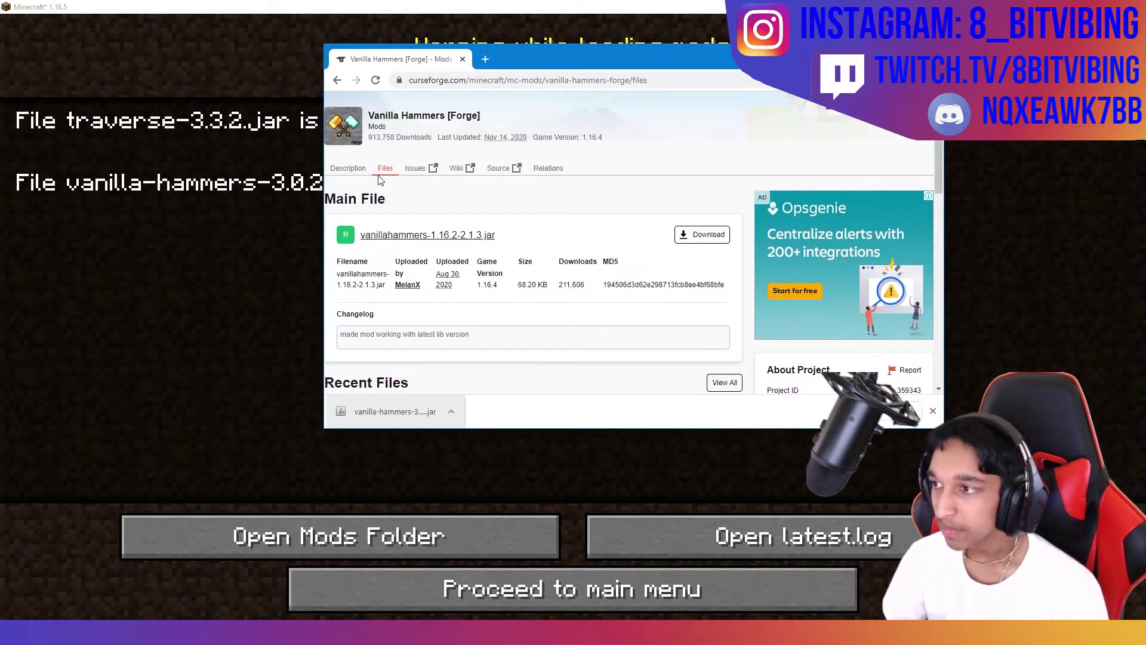
click(353, 169)
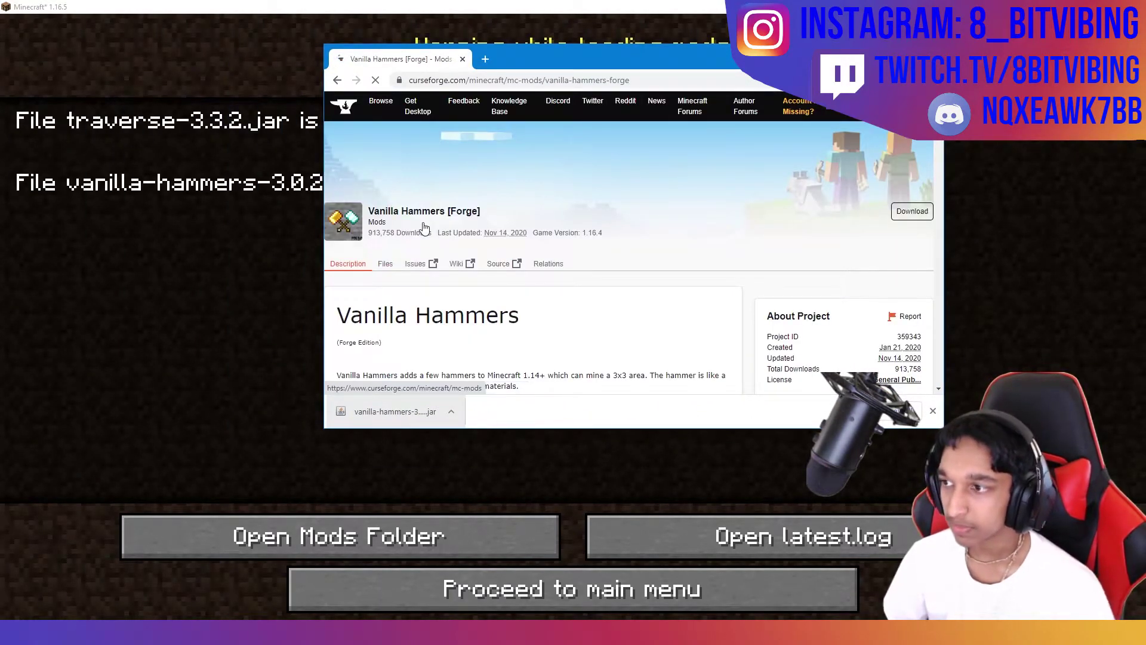
key(alt+Left)
key(alt+Left)
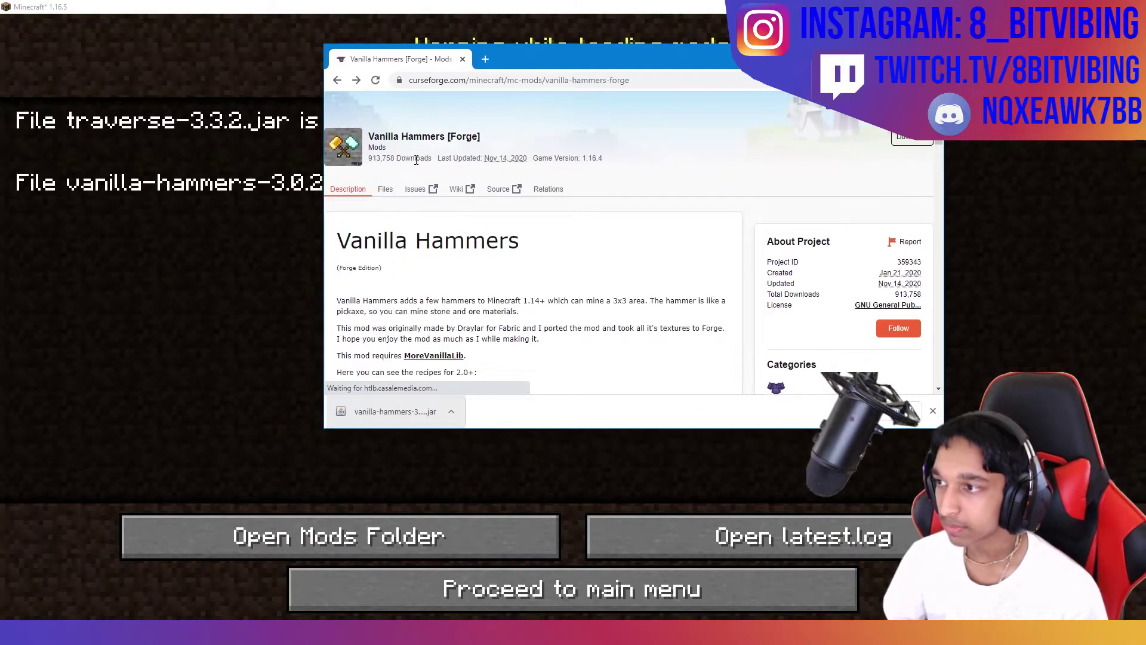
Return to the original Vanilla Hammers page on CurseForge and examine its hammer types and advancements
key(alt+Left)
scroll(422, 273, up, 5)
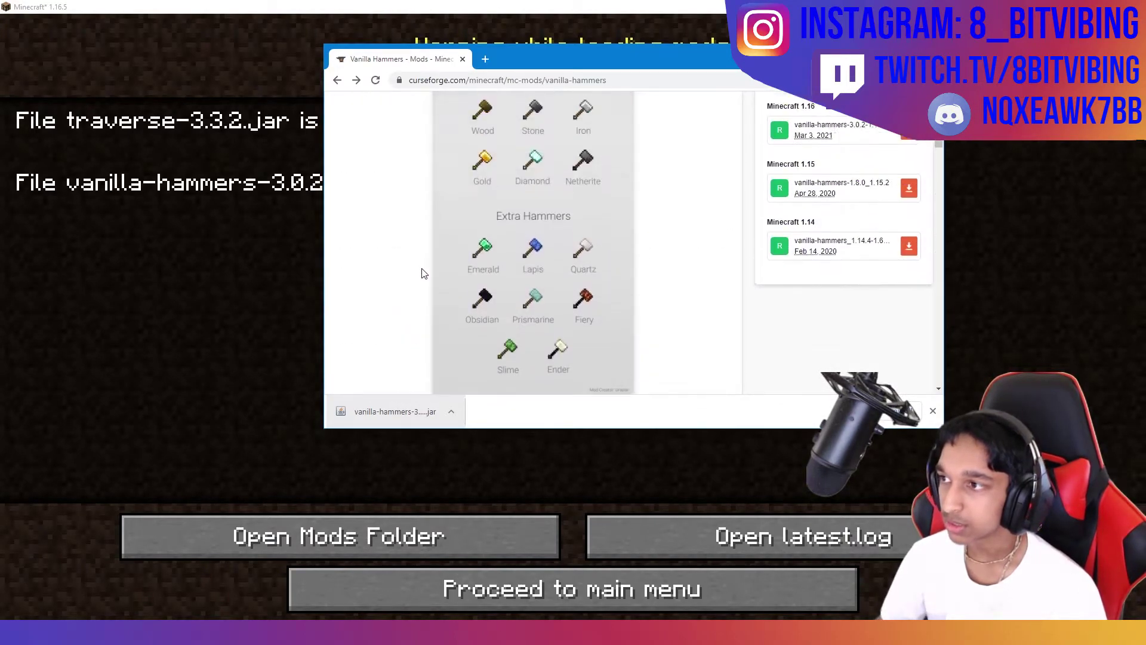
scroll(421, 273, up, 8)
scroll(702, 228, down, 4)
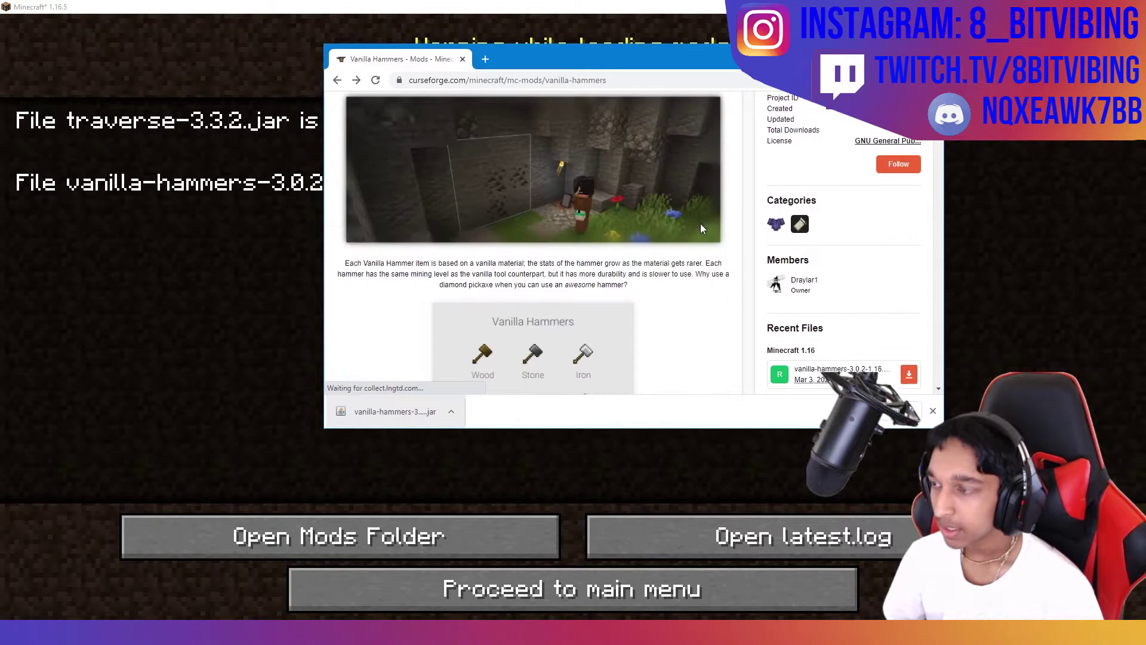
scroll(701, 224, down, 4)
scroll(557, 243, down, 8)
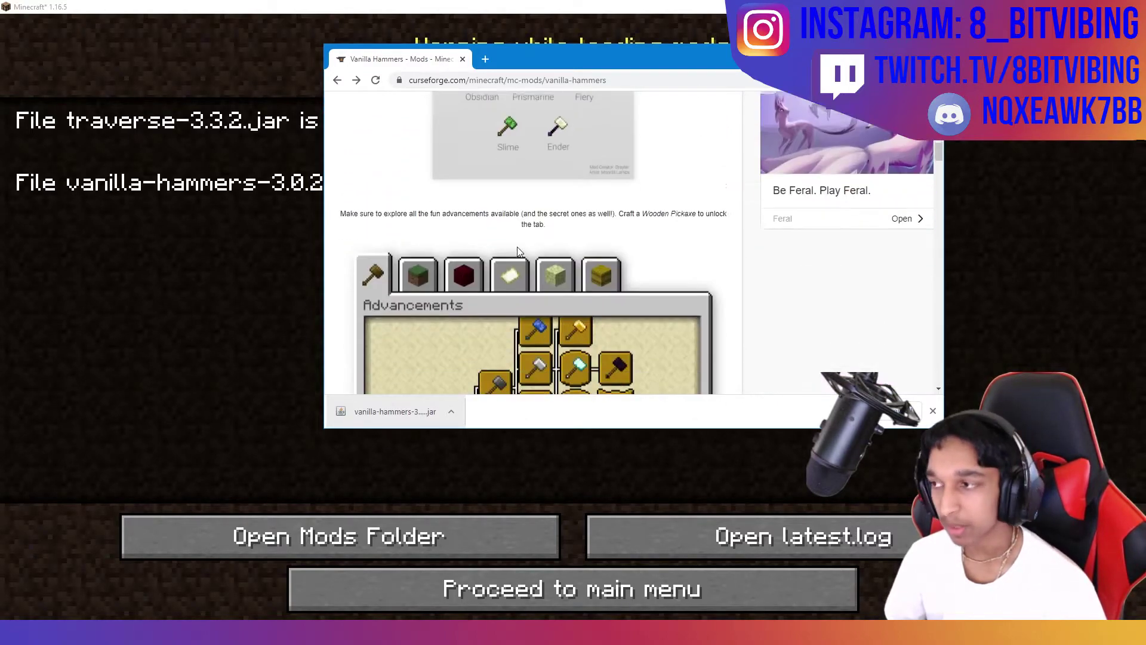
scroll(572, 246, up, 2)
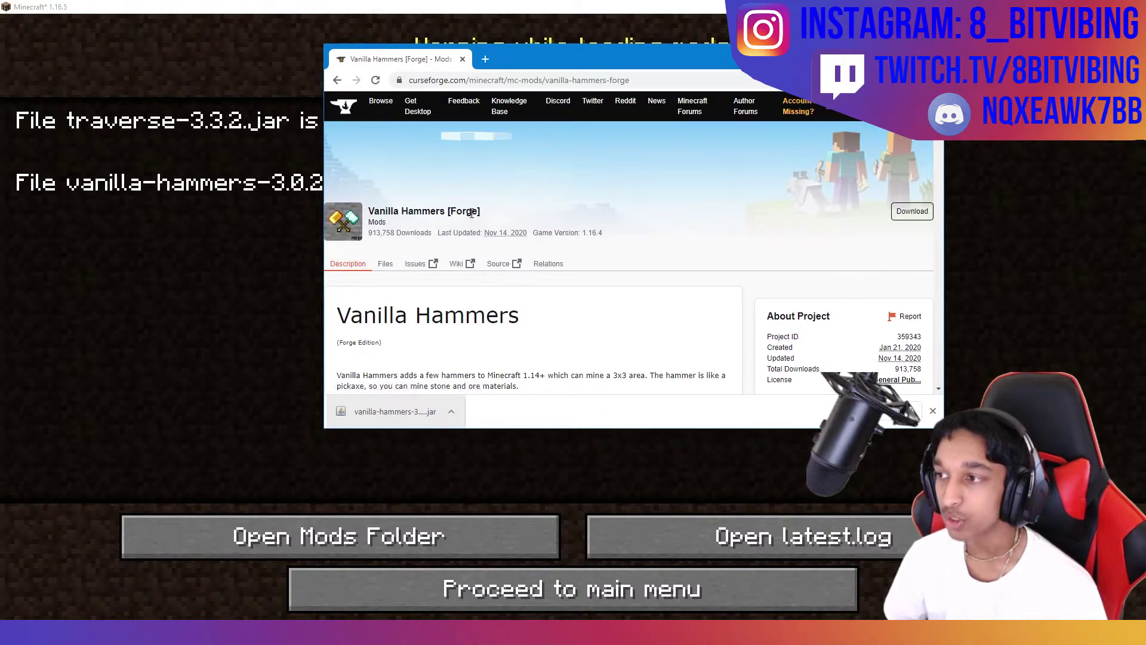
Bring up the Vanilla Hammers [Forge] files on CurseForge and download vanillahammers-1.16.4-2.2.0.jar
scroll(471, 213, down, 10)
scroll(386, 148, up, 8)
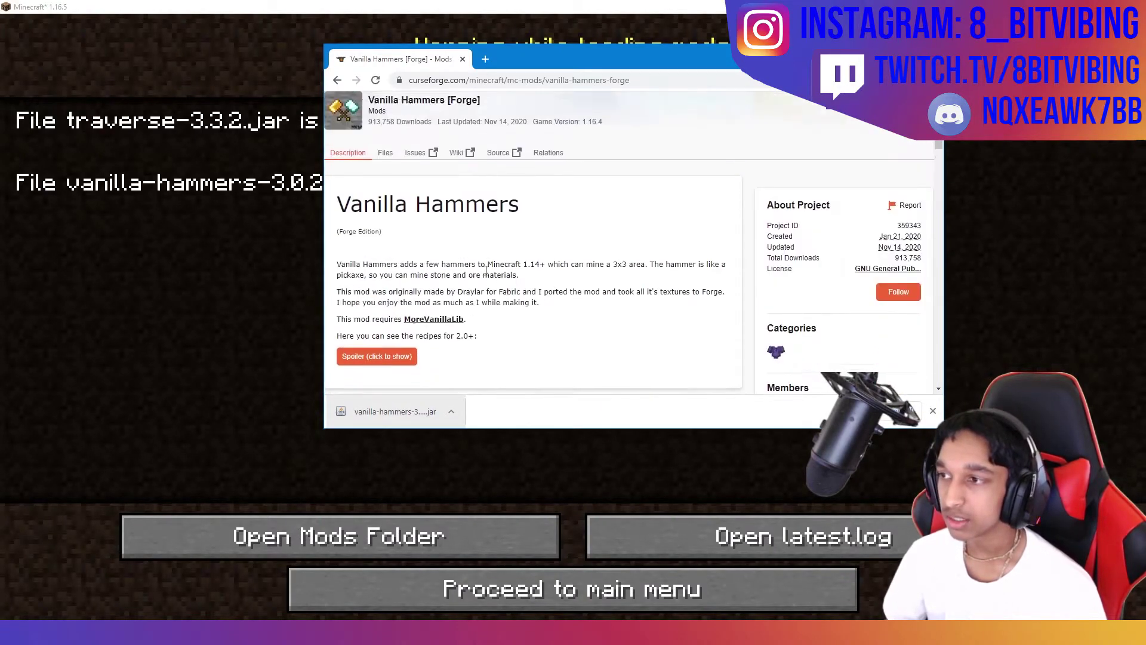
click(385, 152)
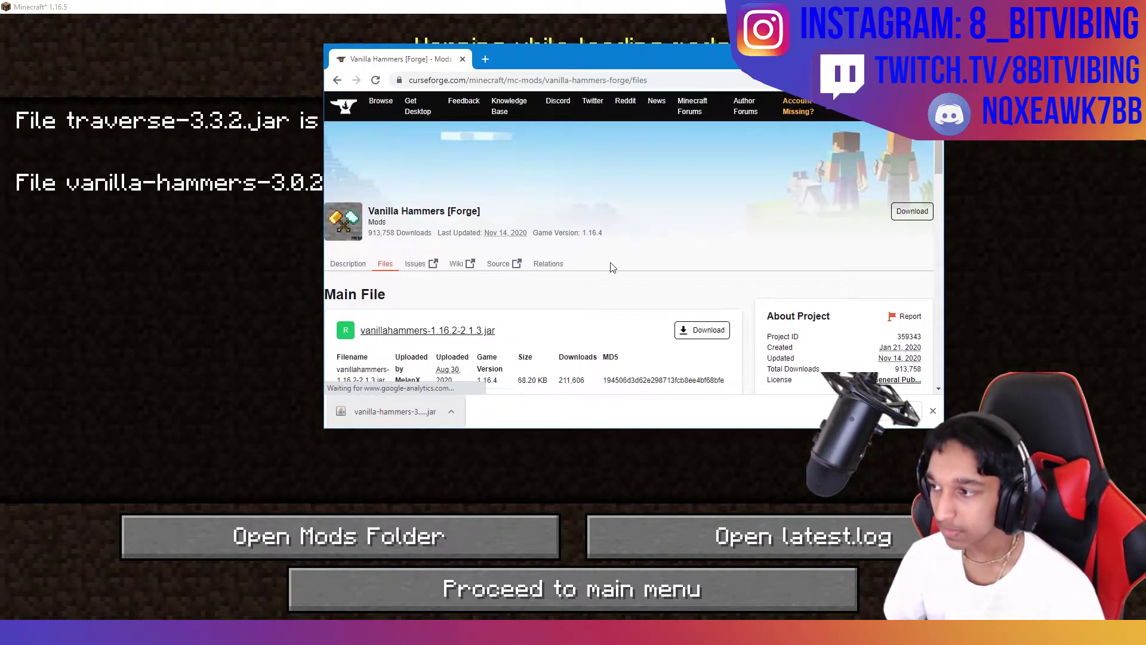
scroll(611, 267, down, 3)
click(719, 361)
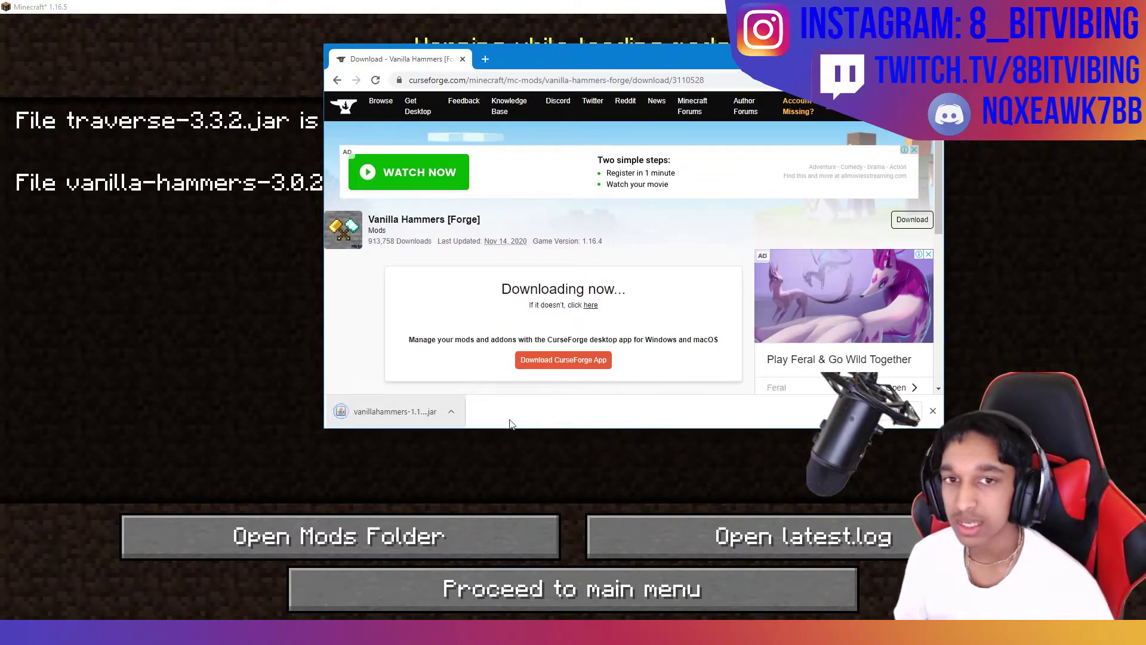
Open the mods folder from the game's warning screen, add vanillahammers-1.16.4-2.2.0.jar to it, and move the browser window off the folder
click(428, 541)
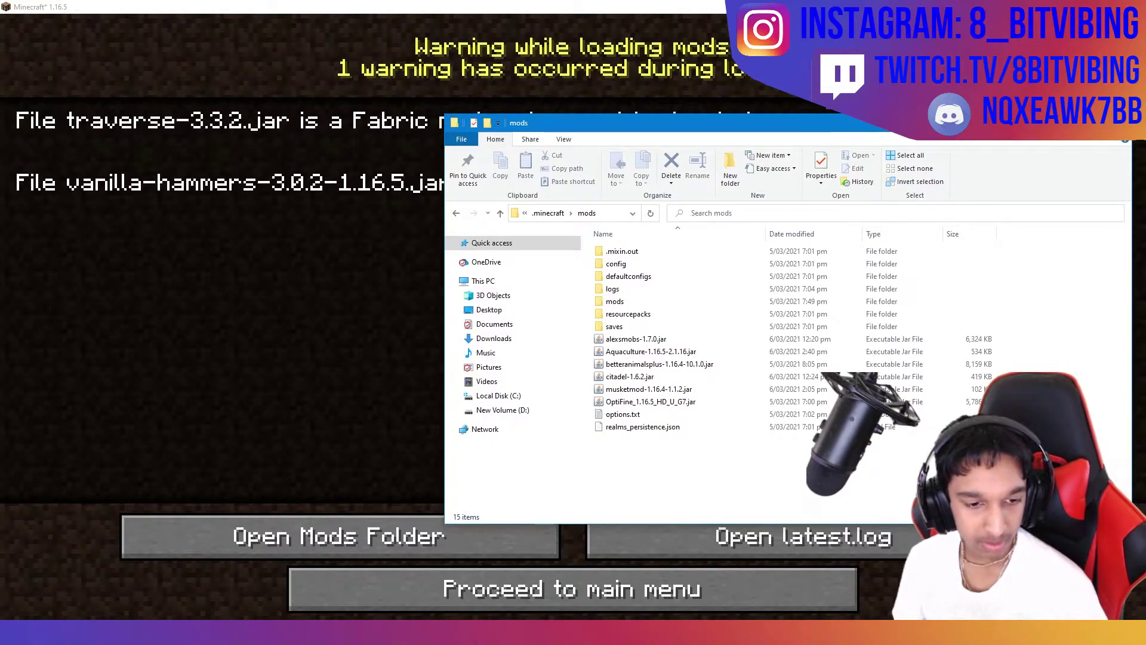
key(alt+Tab)
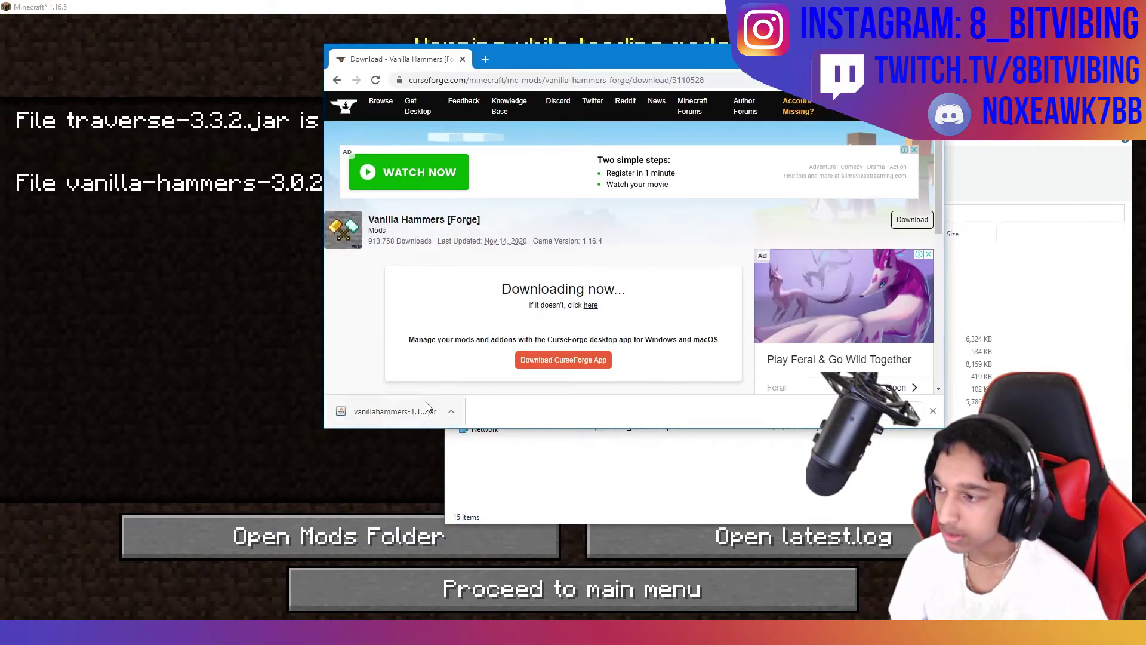
drag(399, 413, 656, 463)
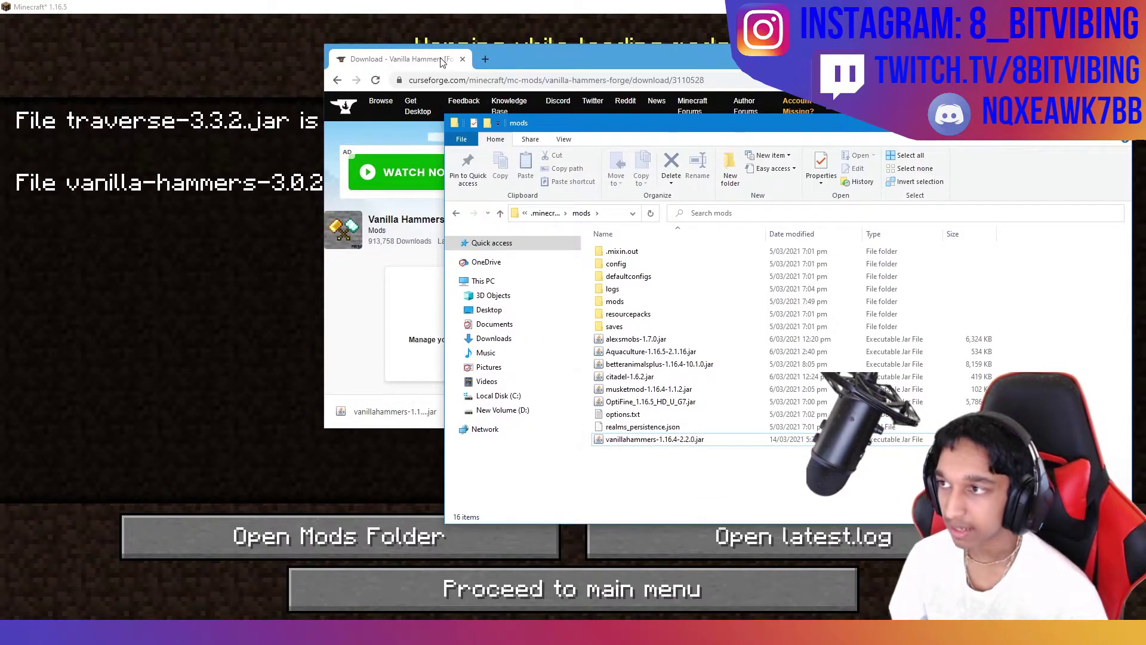
drag(437, 62, 268, 74)
drag(347, 68, 311, 96)
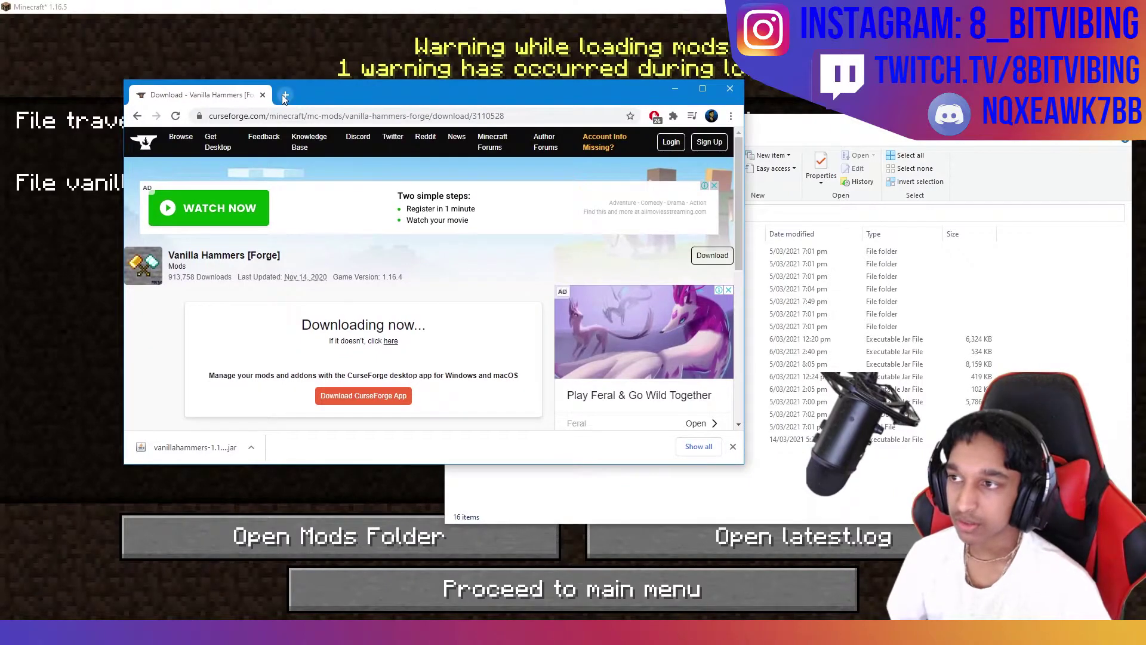
click(284, 97)
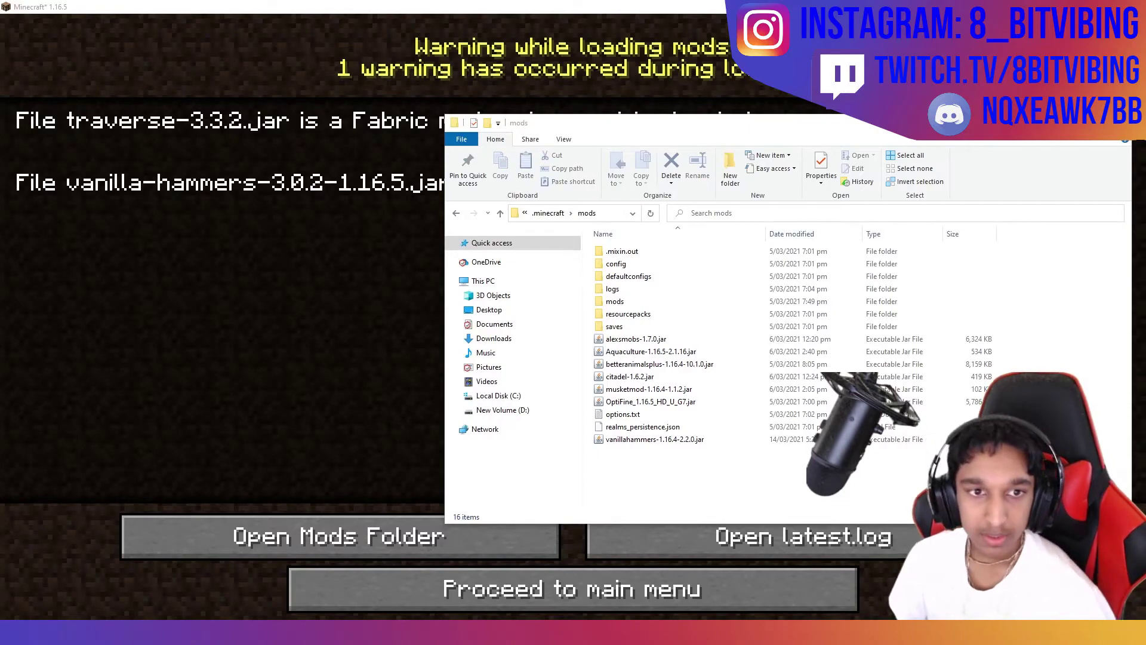
Leave the running game and relaunch Minecraft from the launcher with the 1.16.5-forge-36.0.46 installation
click(247, 406)
click(642, 580)
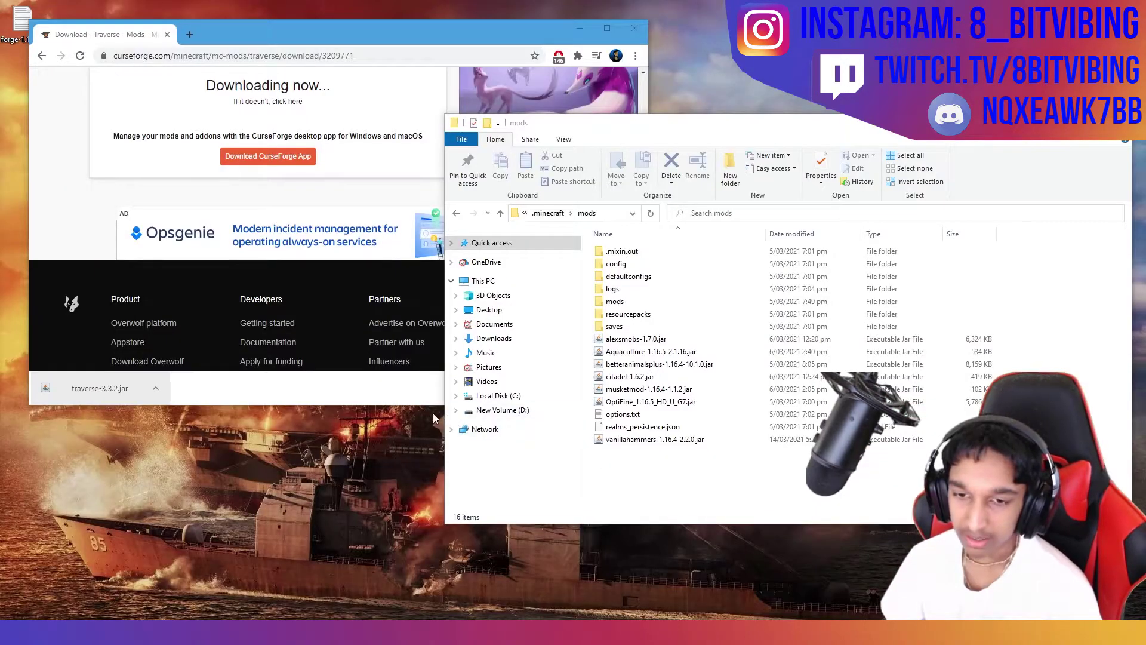
click(668, 515)
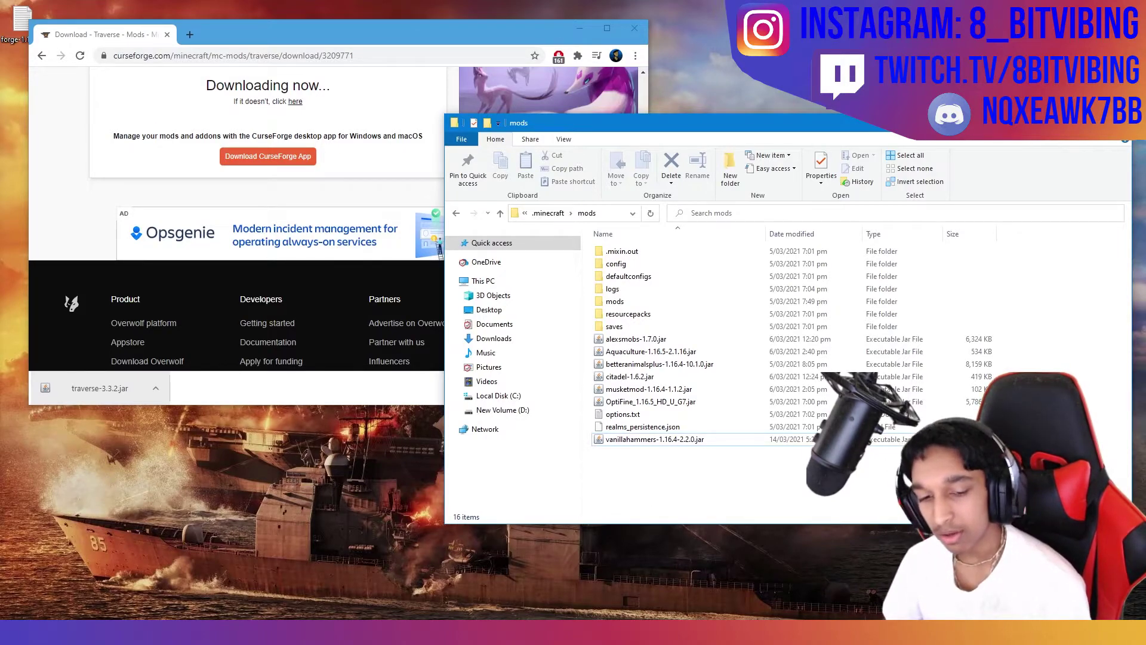
key(alt+Tab)
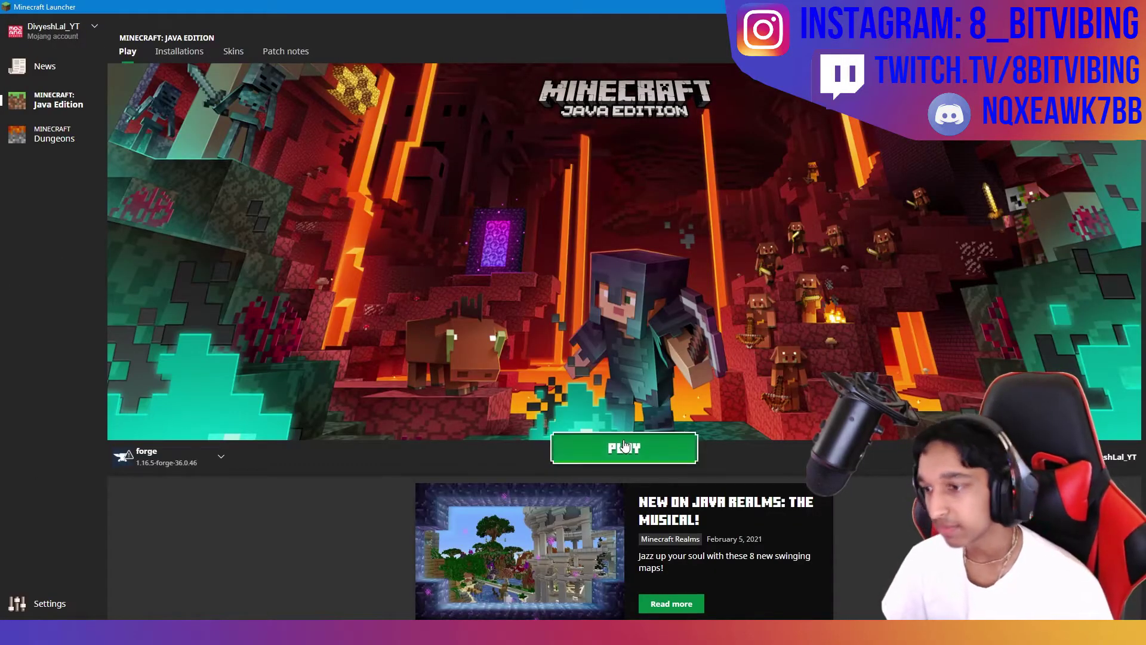
click(623, 447)
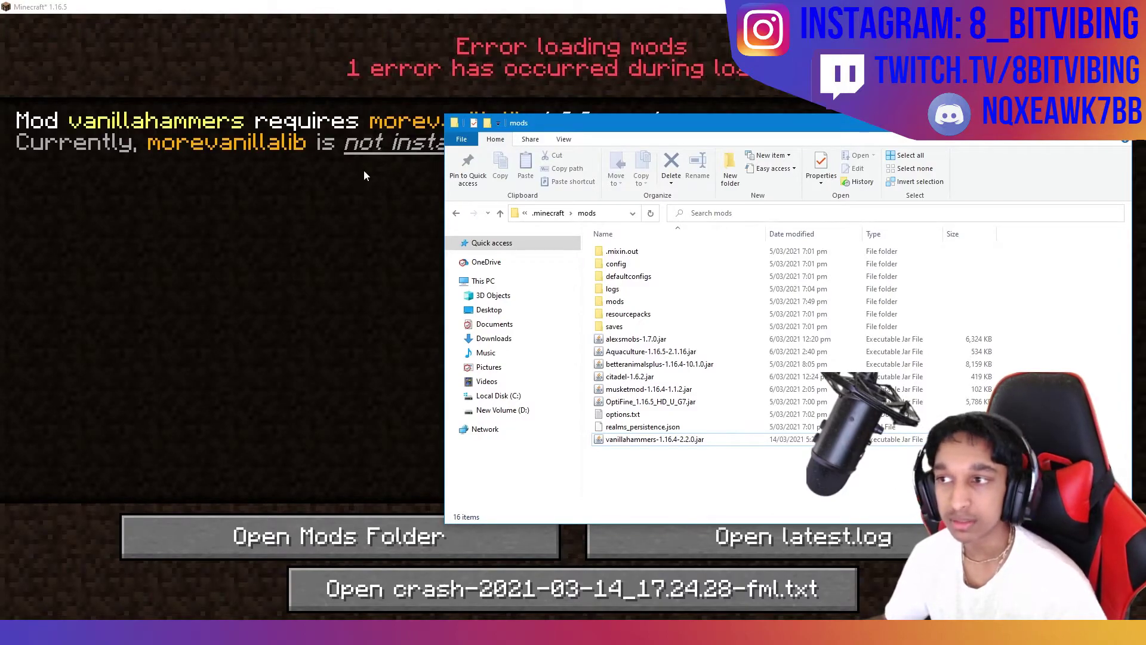
Bring up the MoreVanillaLib files on CurseForge and start downloading morevanillalib-1.16.4-1.4.0.jar from the recent files
click(415, 137)
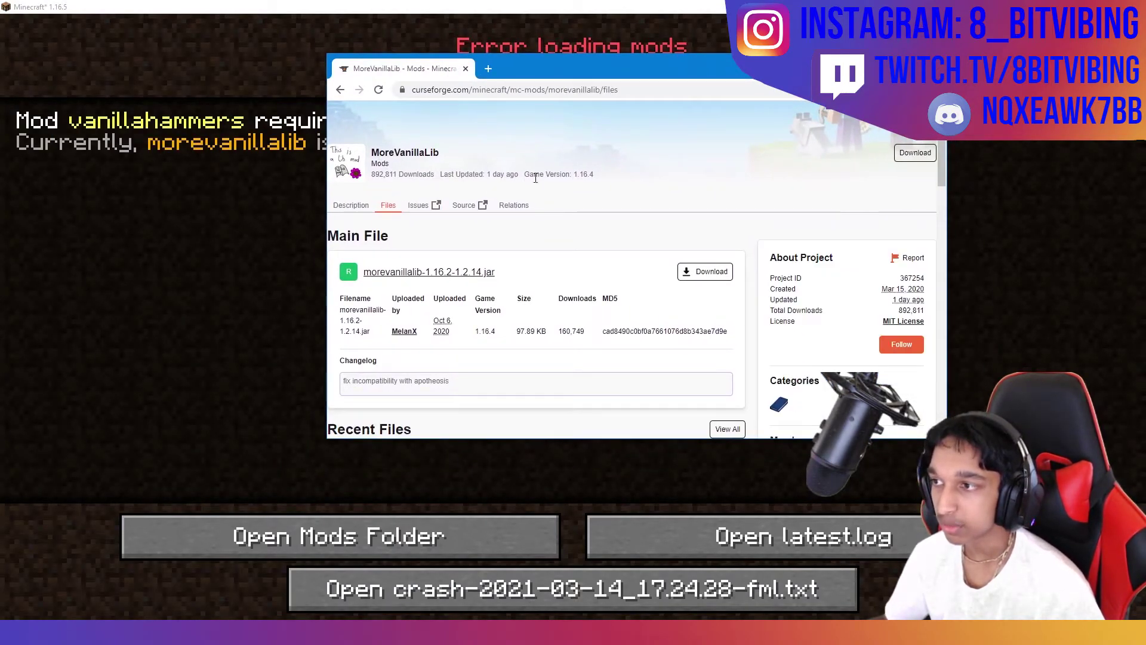
scroll(597, 234, down, 1)
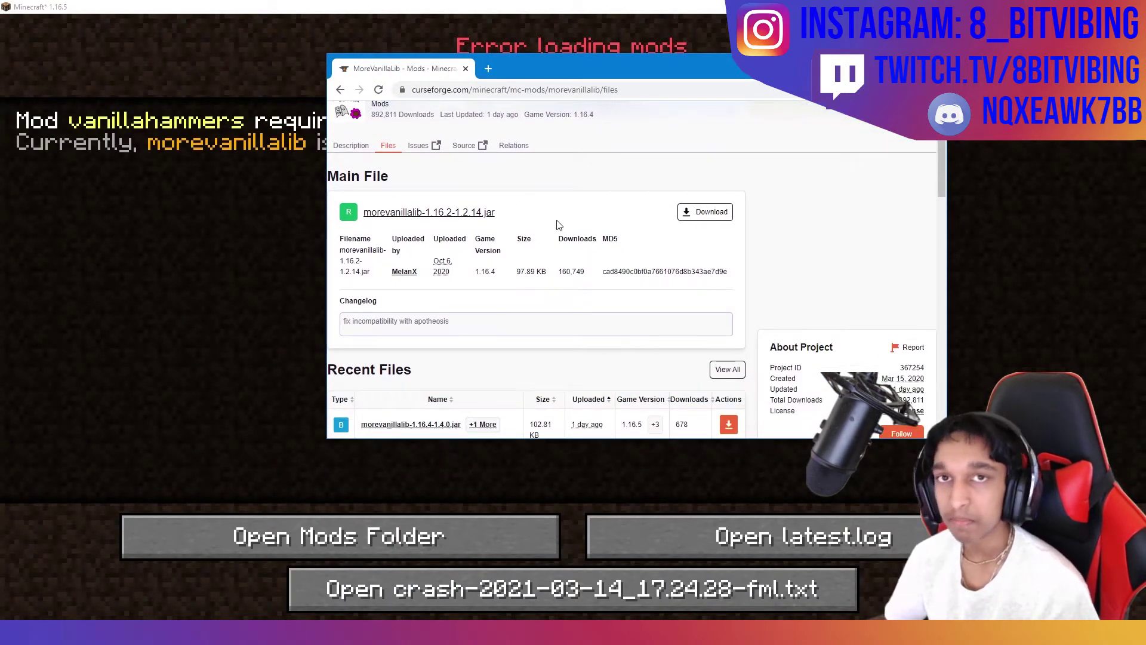
scroll(557, 225, down, 3)
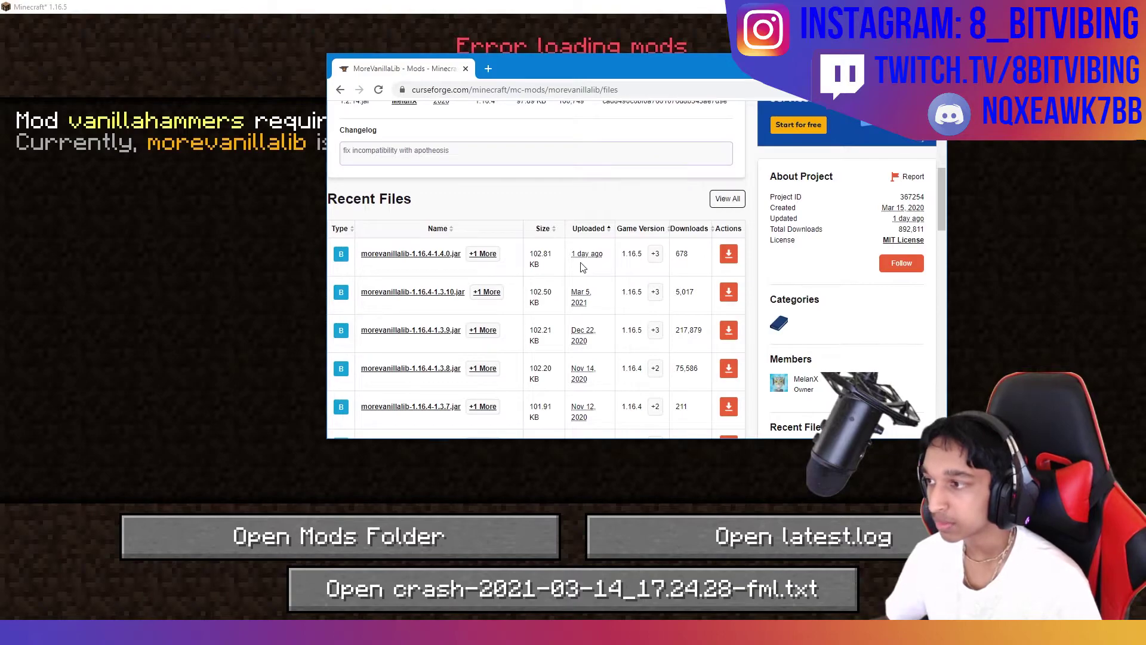
click(727, 255)
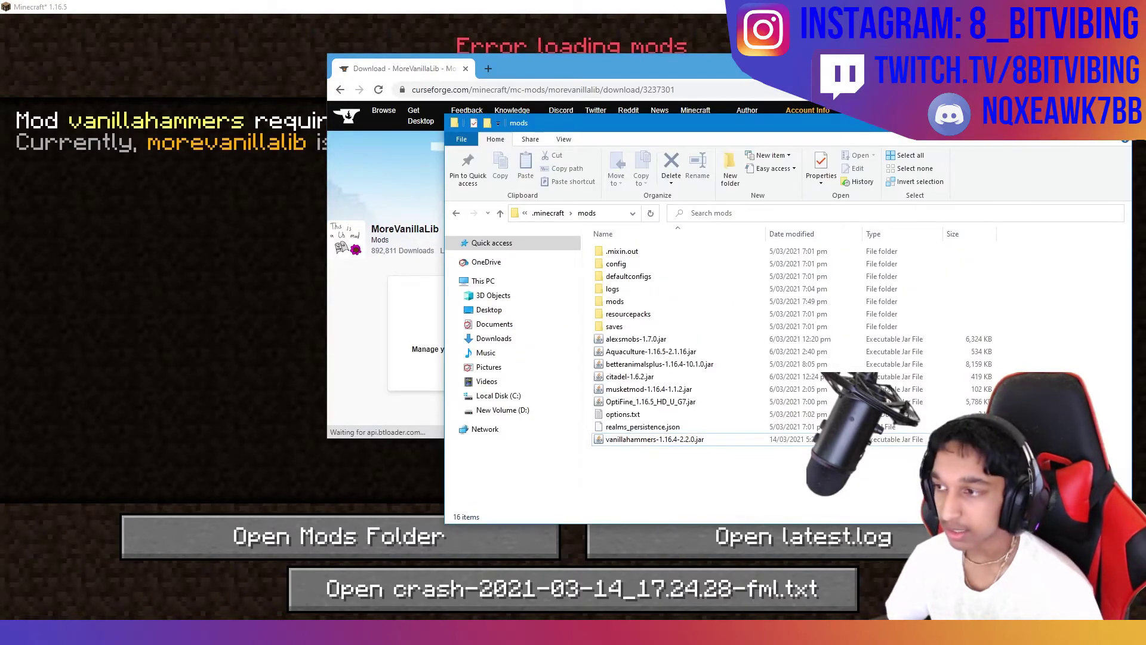
Keep the MoreVanillaLib download despite the browser's safety prompt, add the jar to the mods folder and close its page
click(537, 62)
drag(537, 62, 373, 64)
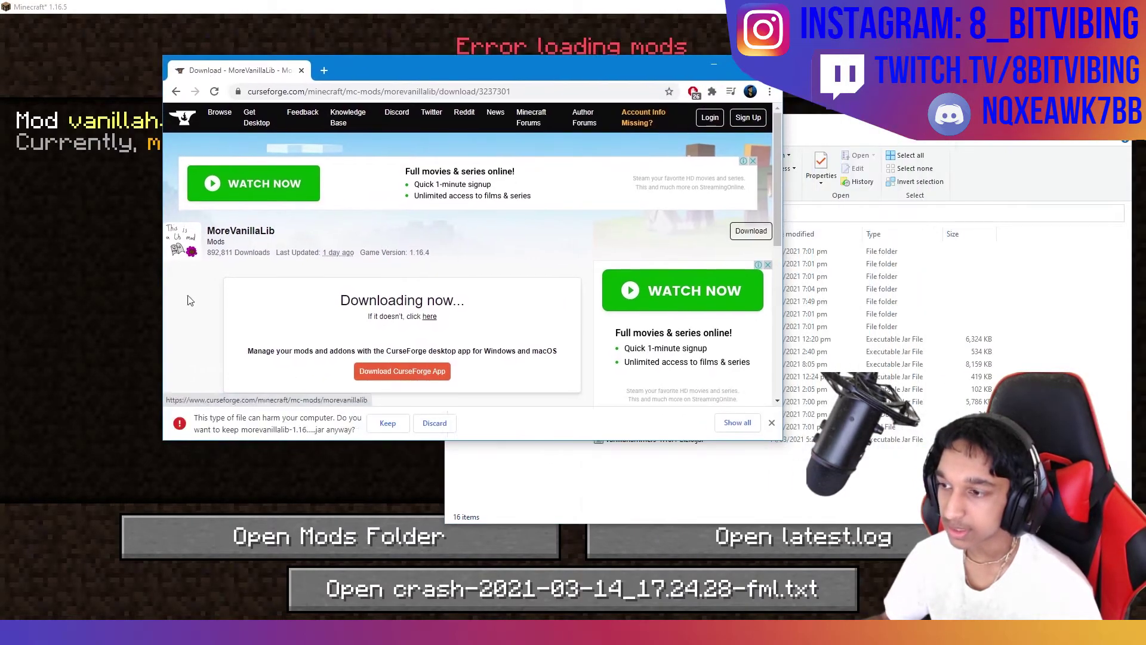
click(388, 423)
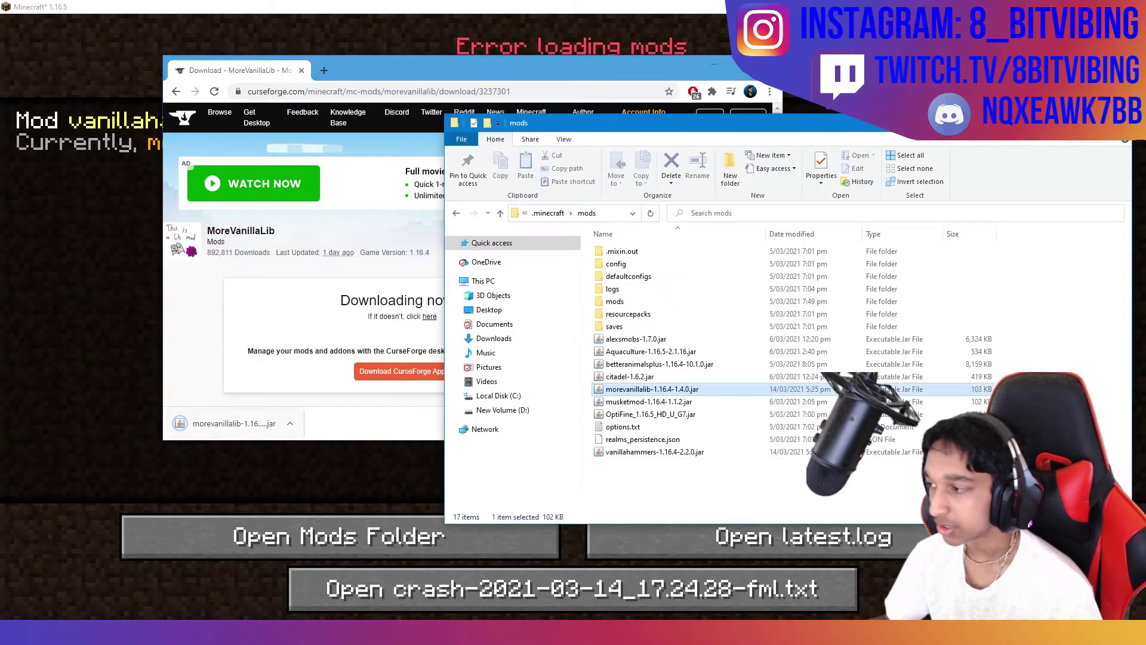
click(758, 501)
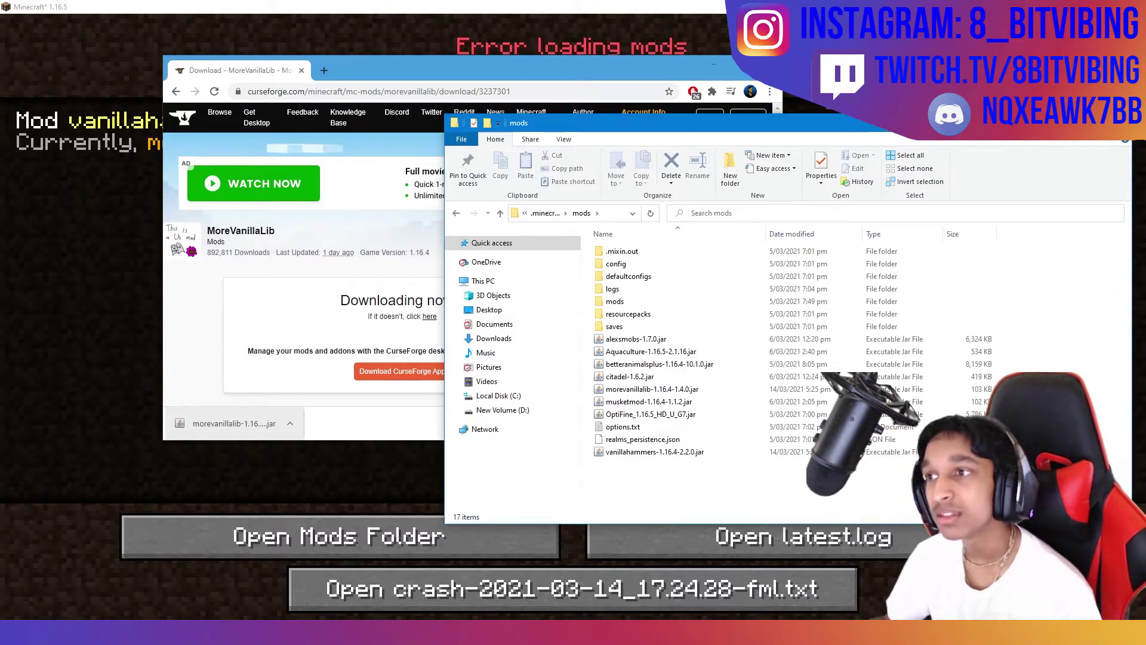
click(301, 70)
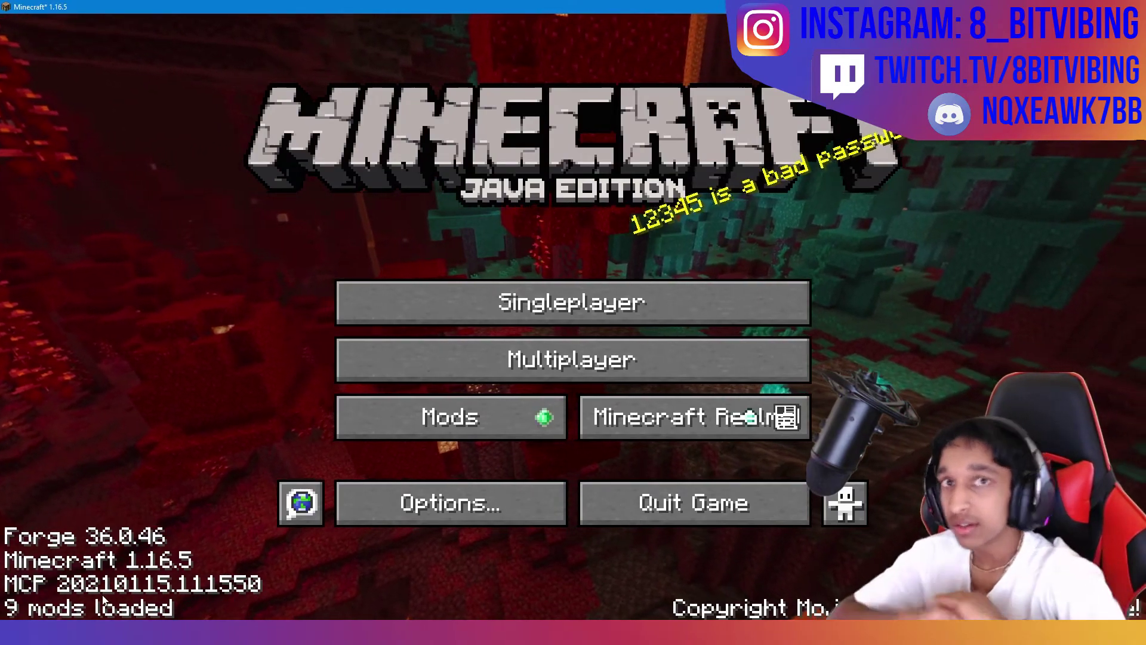
Review the list of loaded mods in the relaunched game and return to the title screen
click(394, 409)
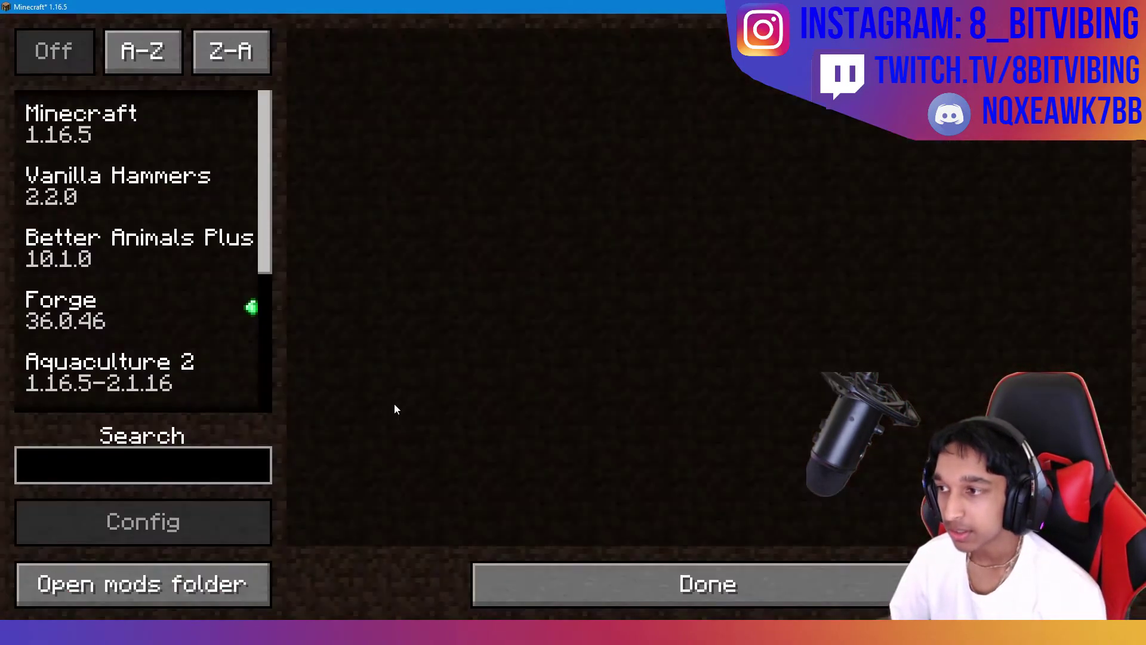
scroll(124, 162, down, 4)
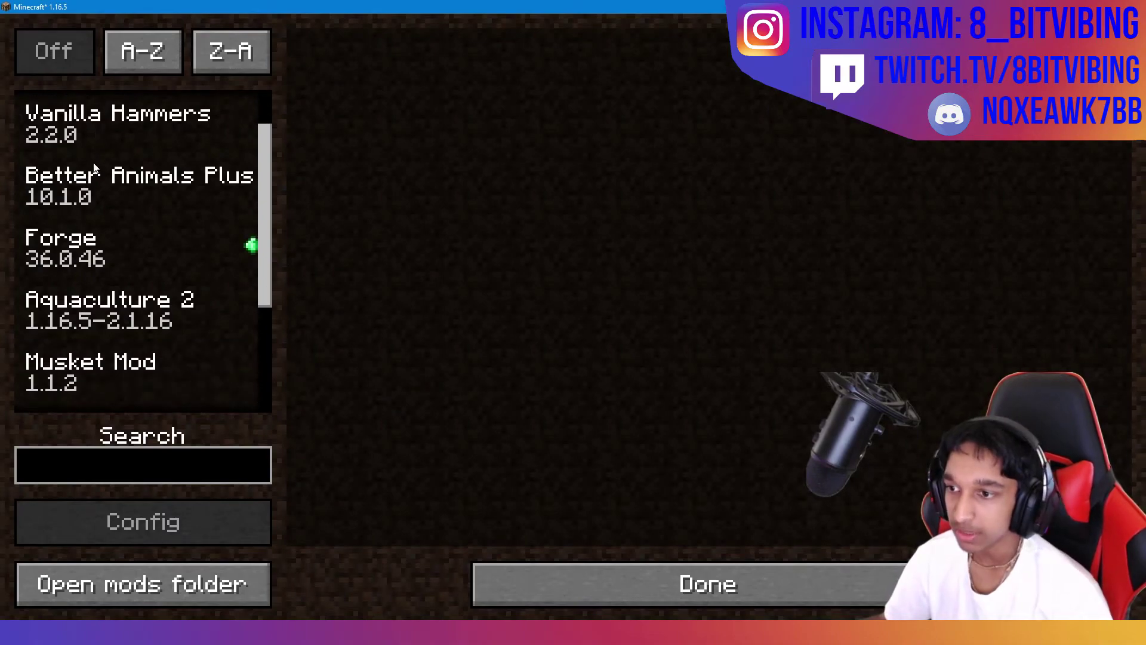
click(743, 587)
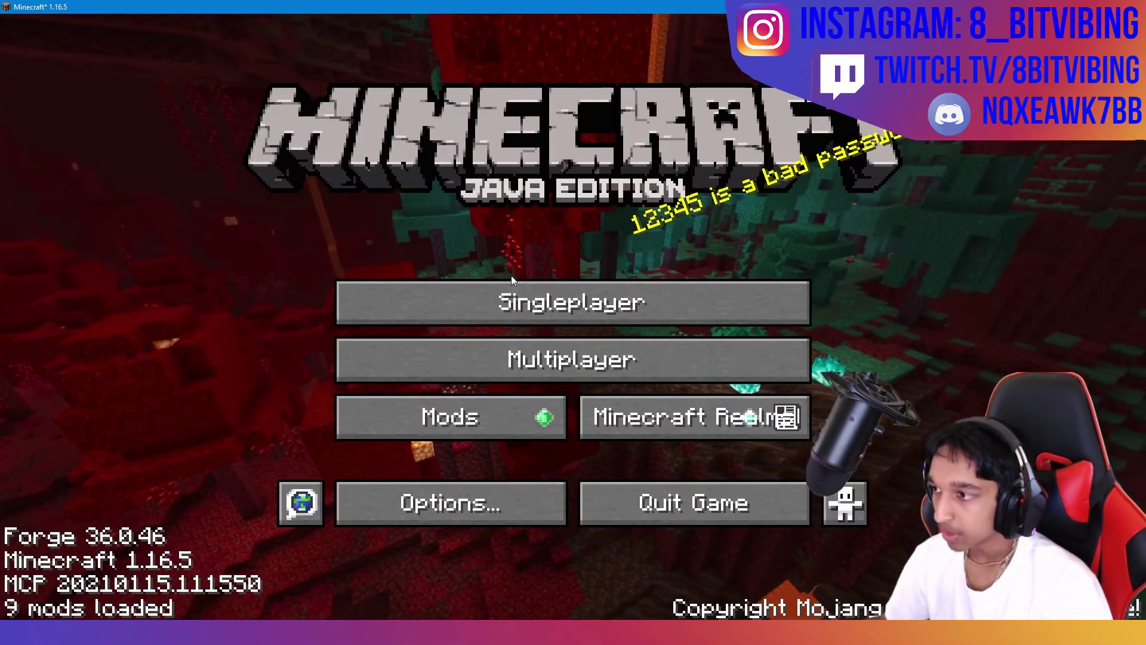
Create a new singleplayer world named New World in Creative mode with cheats on
click(506, 299)
click(673, 528)
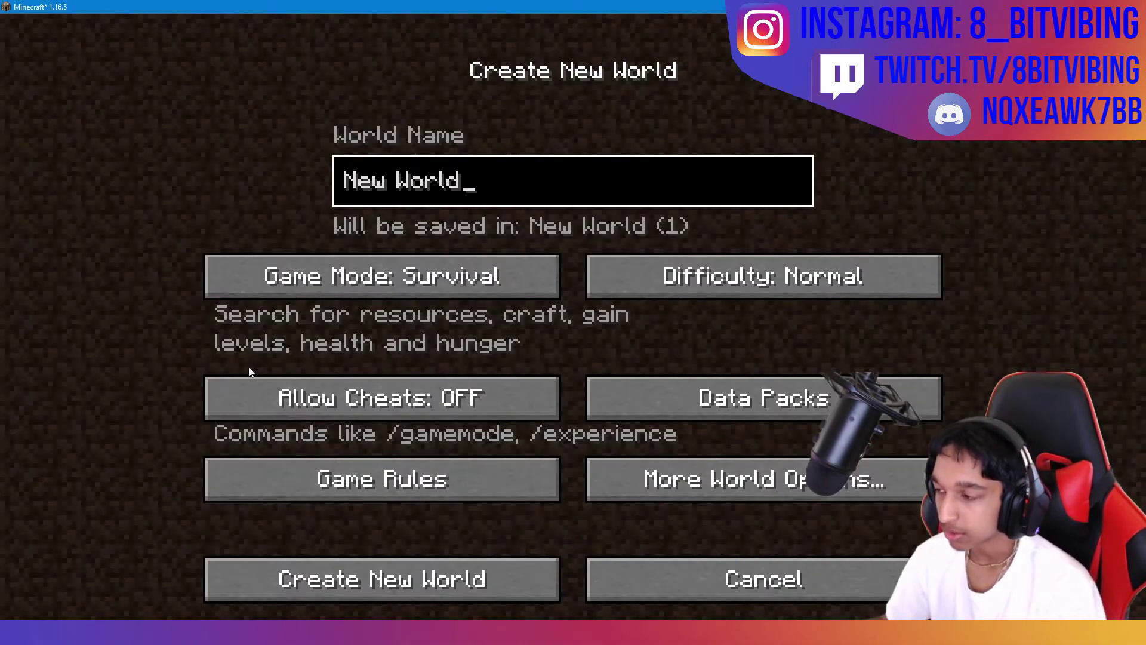
click(475, 263)
click(358, 283)
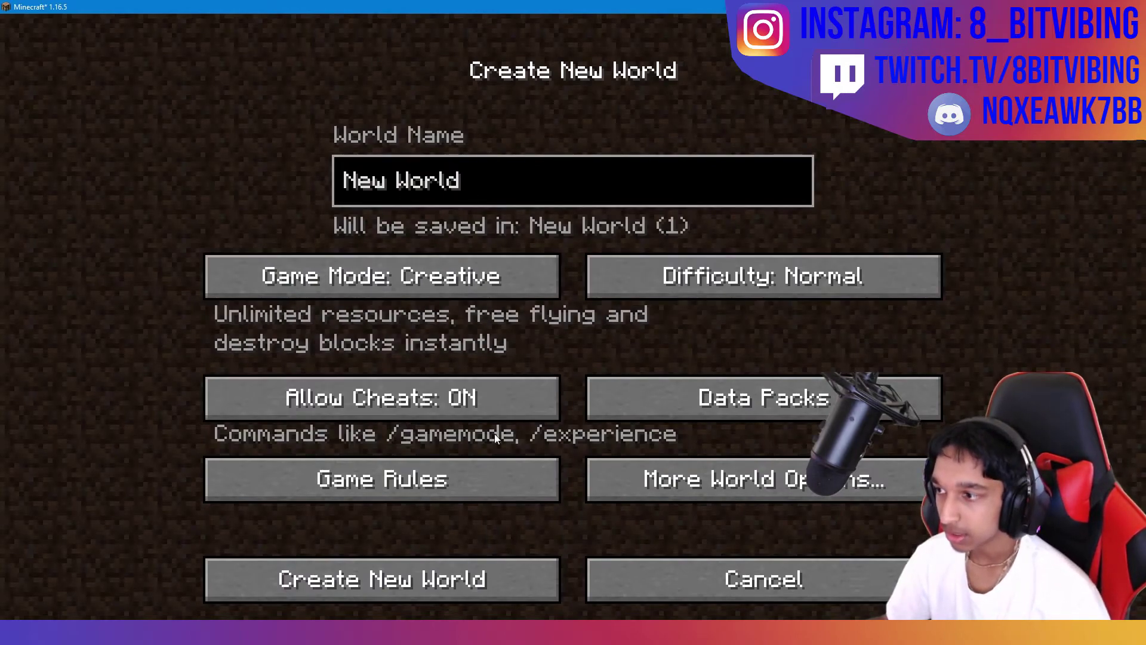
click(481, 578)
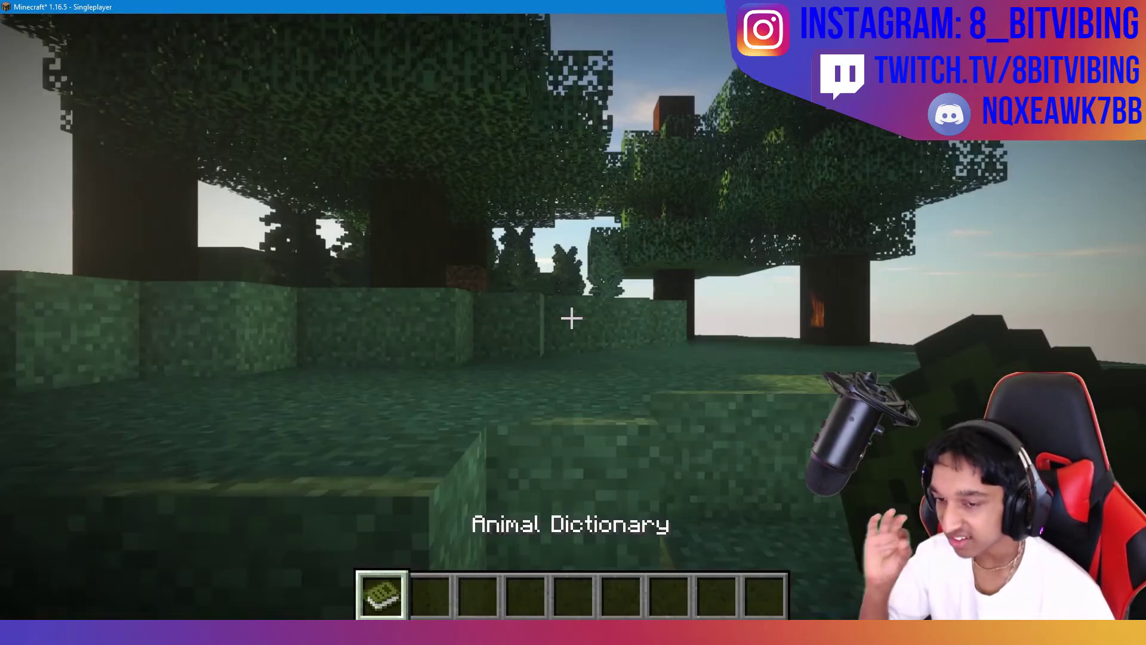
Fly up above the forest with an empty hand and change the weather to rain with the /weather rain command
key(2)
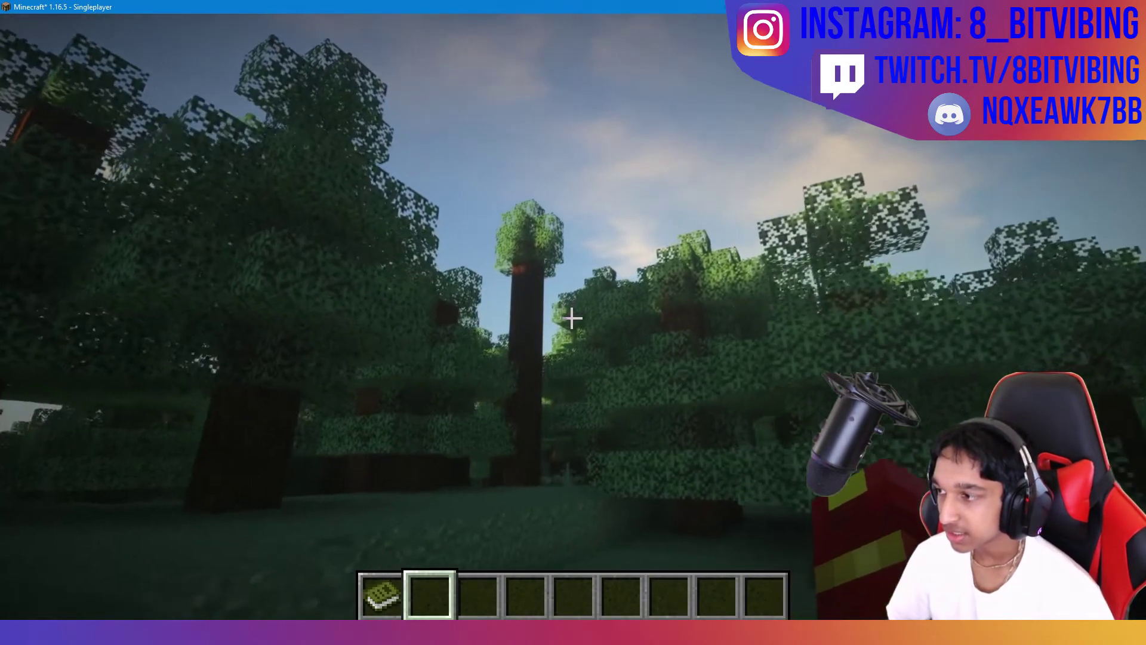
key(space)
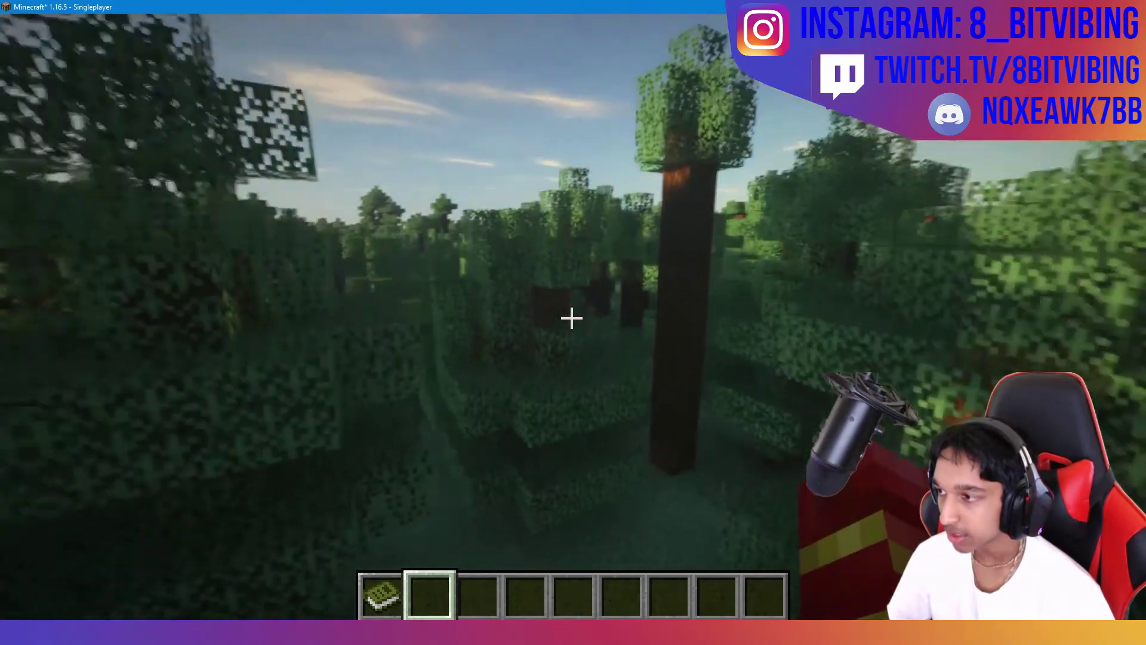
key(1)
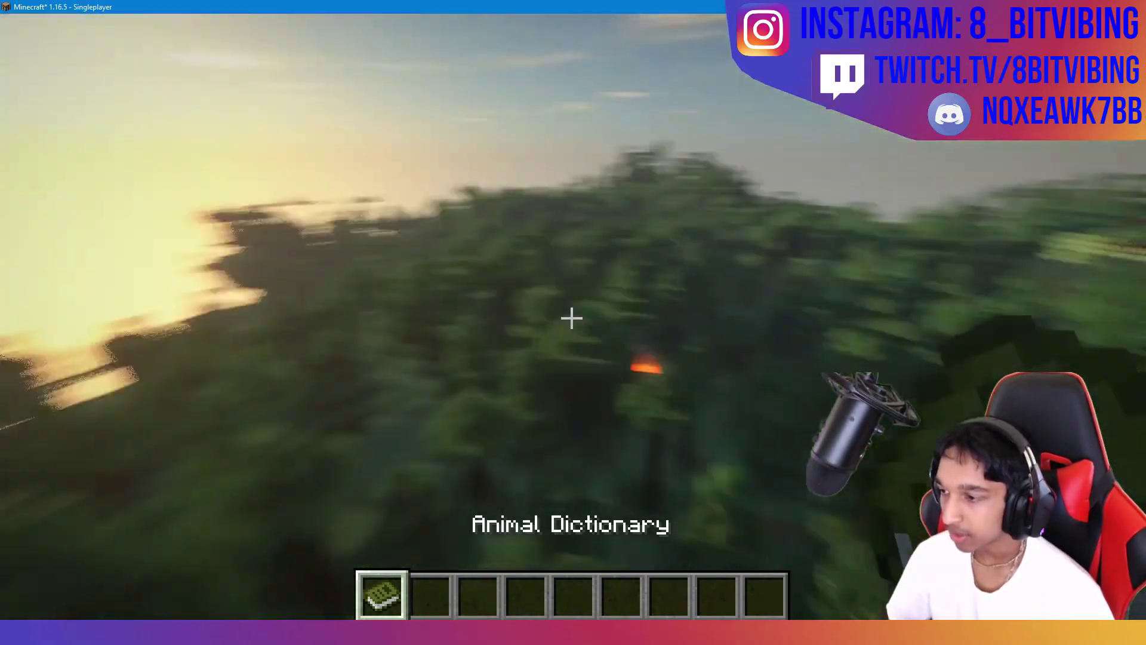
key(2)
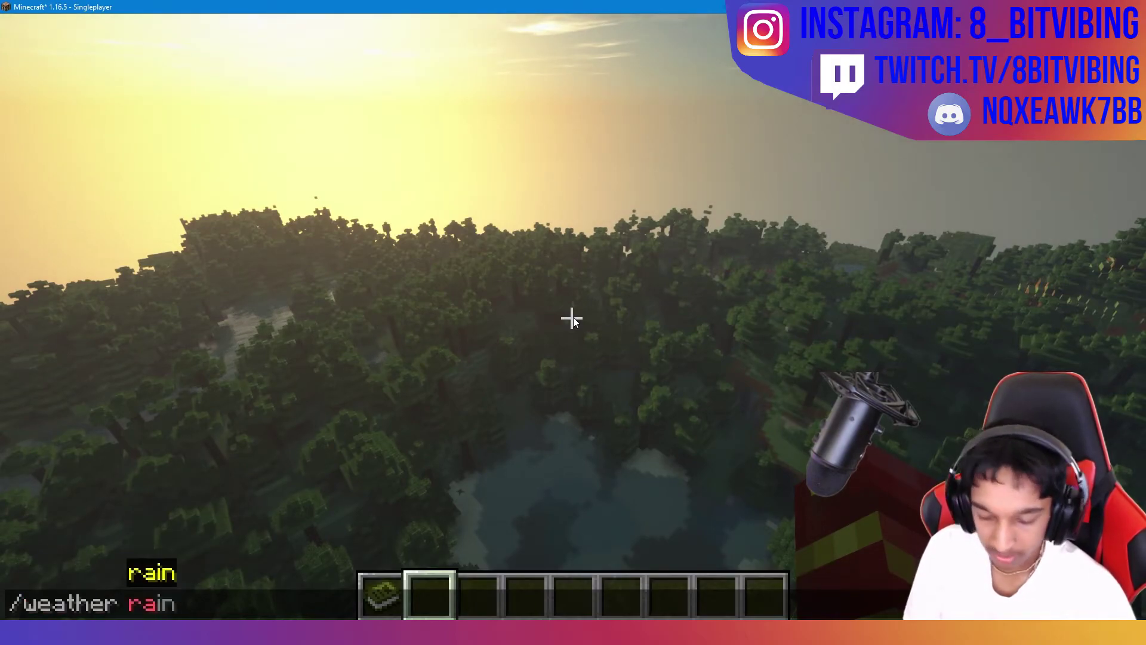
key(Return)
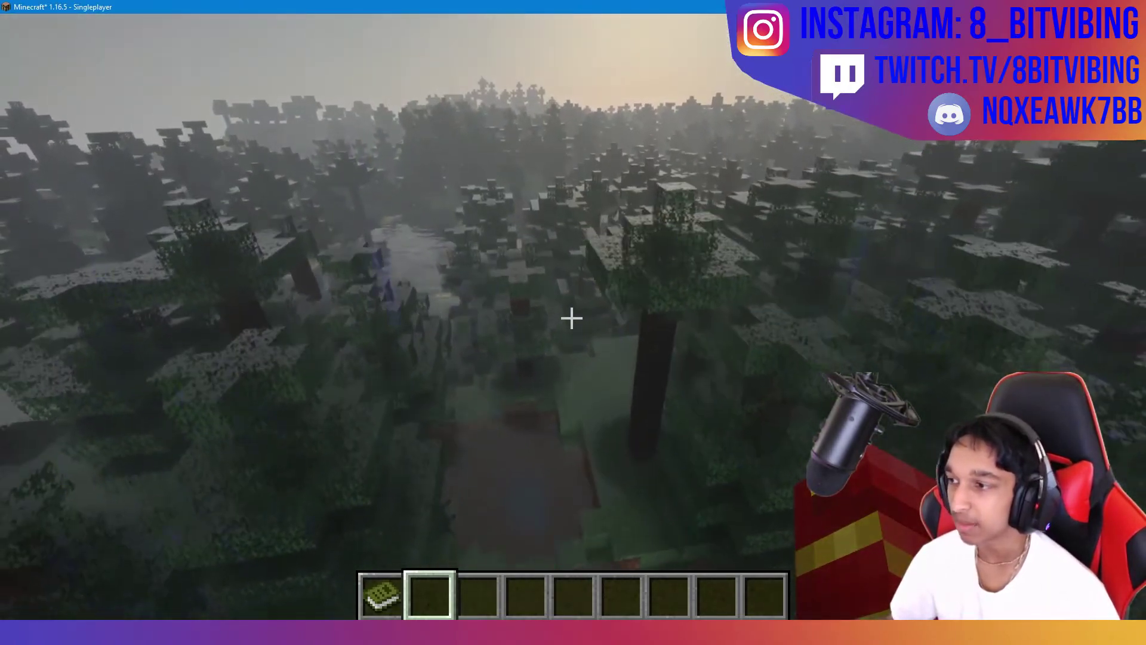
Search the creative inventory for "hamm" and put the Slime Hammer in the second hotbar slot
key(e)
click(758, 124)
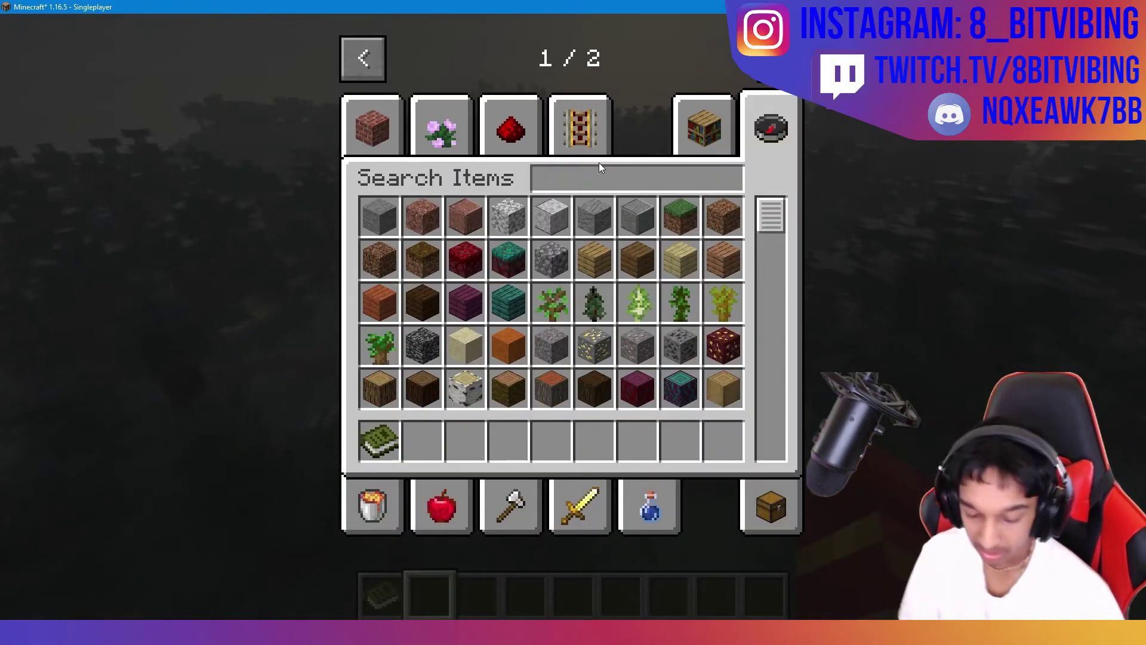
text(hamm)
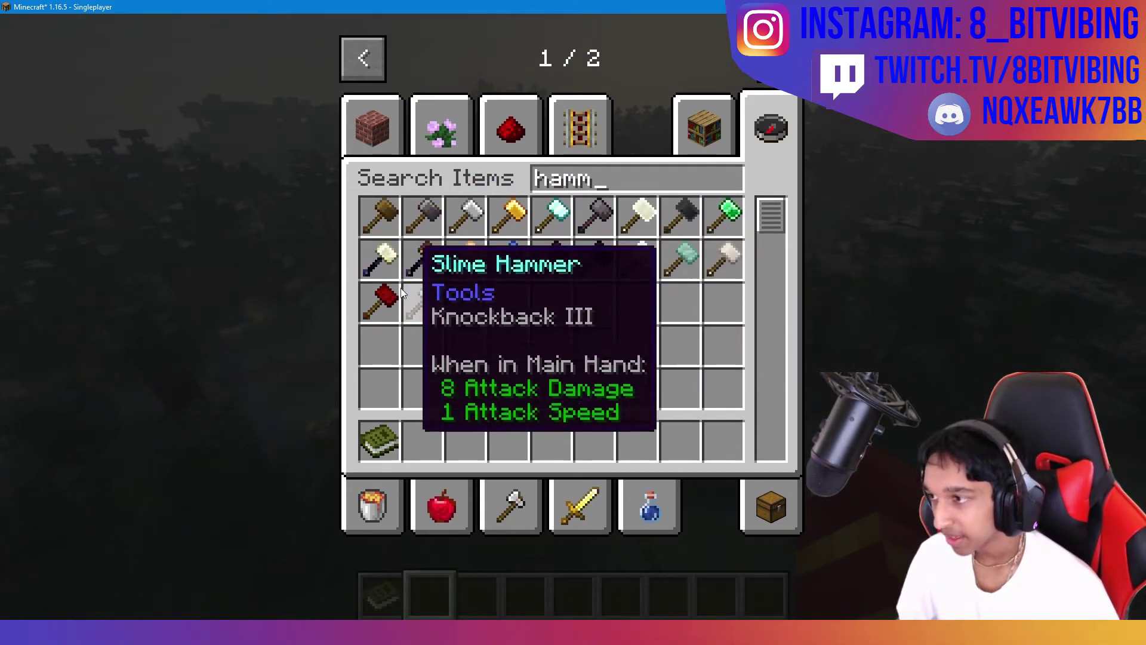
text(2)
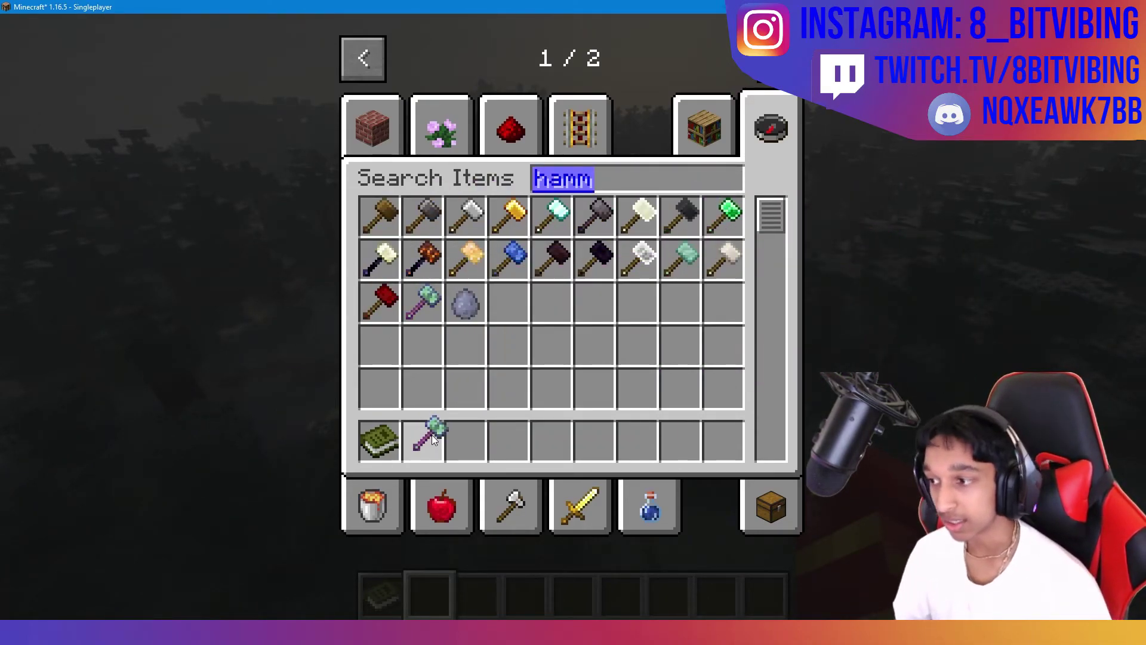
text(e)
Descend to the forest floor, strike the dark animal with the Slime Hammer, collect its drop and hold the Raw Porkchop
key(shift)
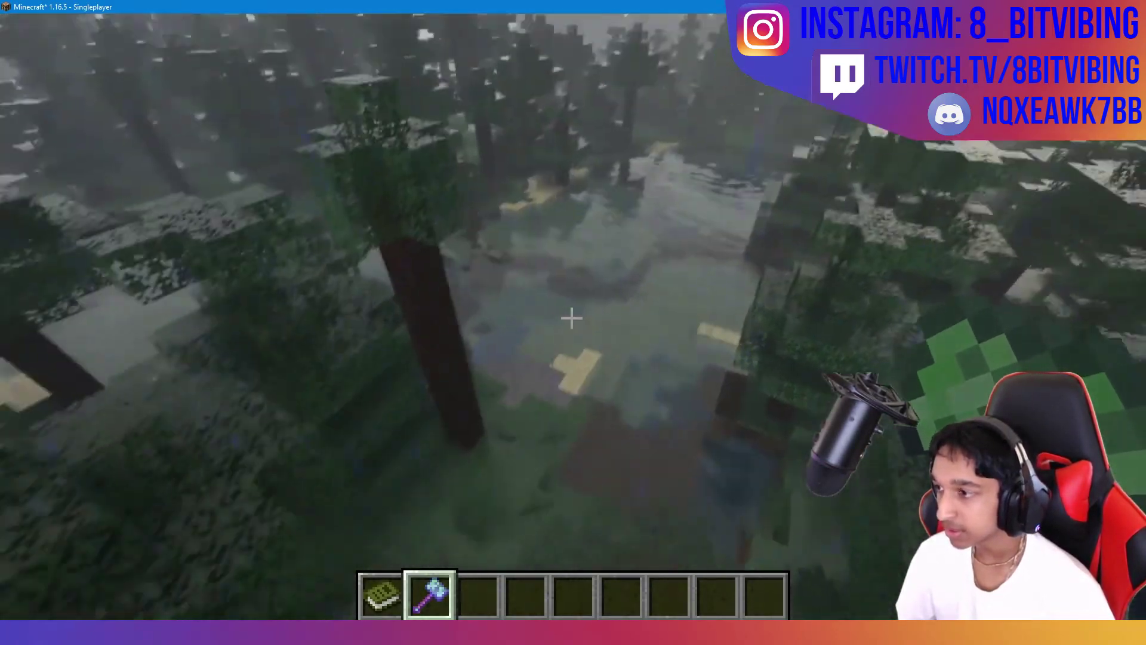
key(space)
key(w)
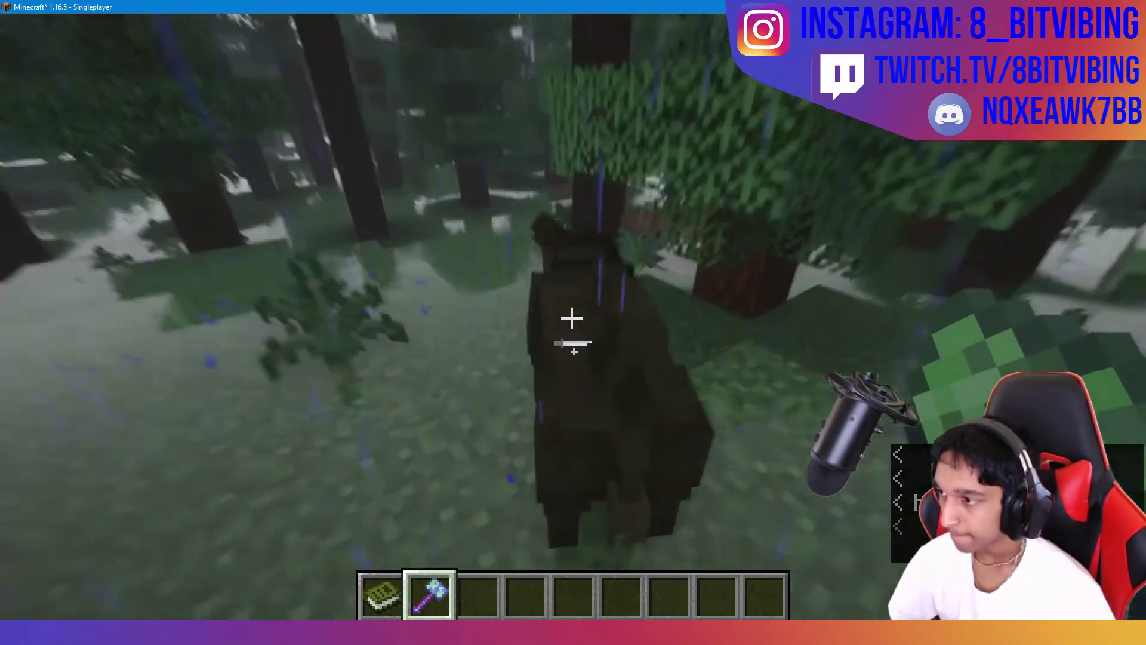
click(572, 318)
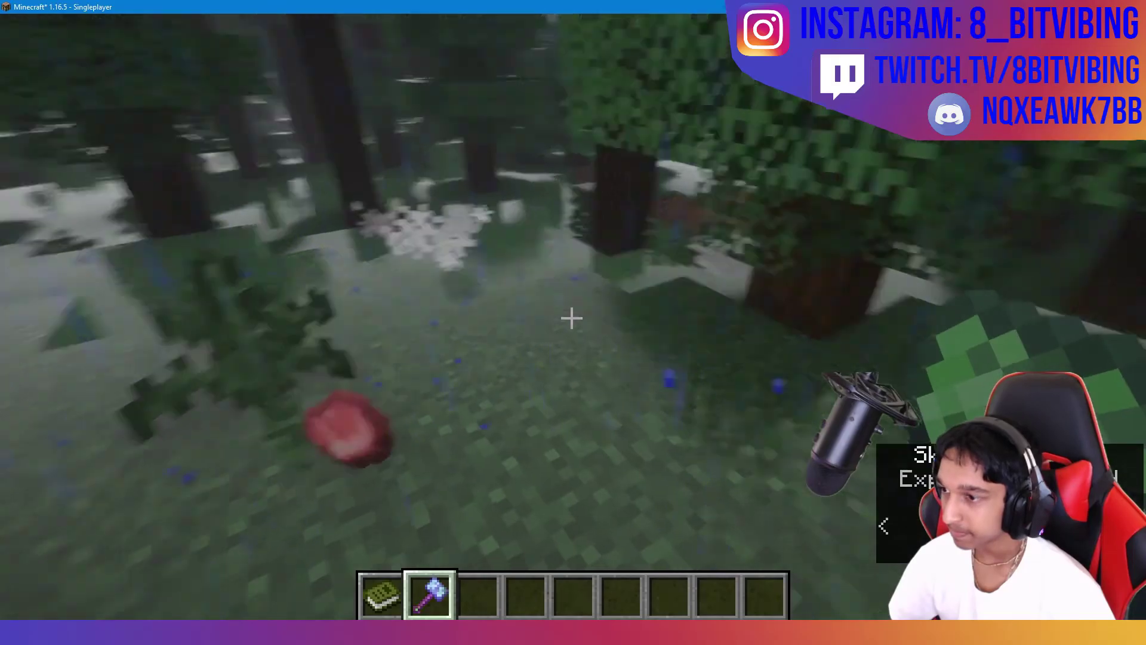
key(3)
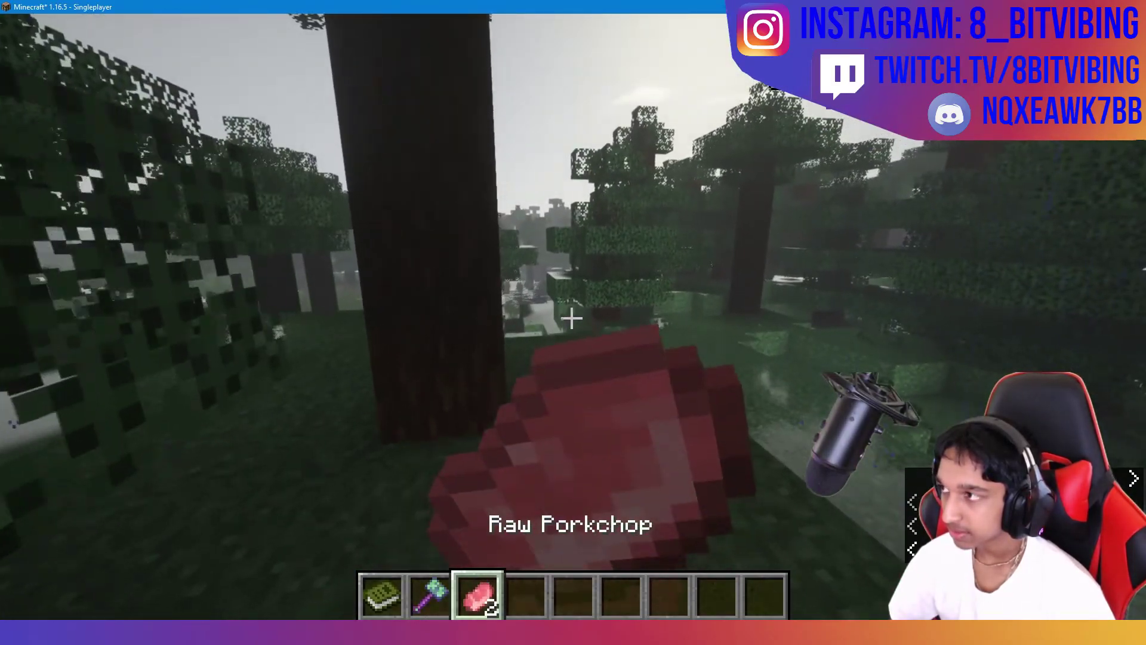